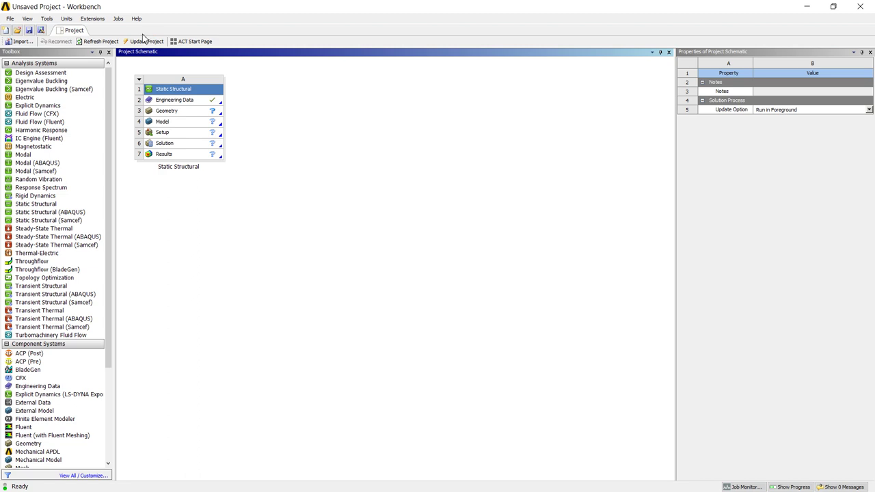
# Select the Geometry cell (A3) of the Static Structural system to view its properties.
pyautogui.click(202, 114)
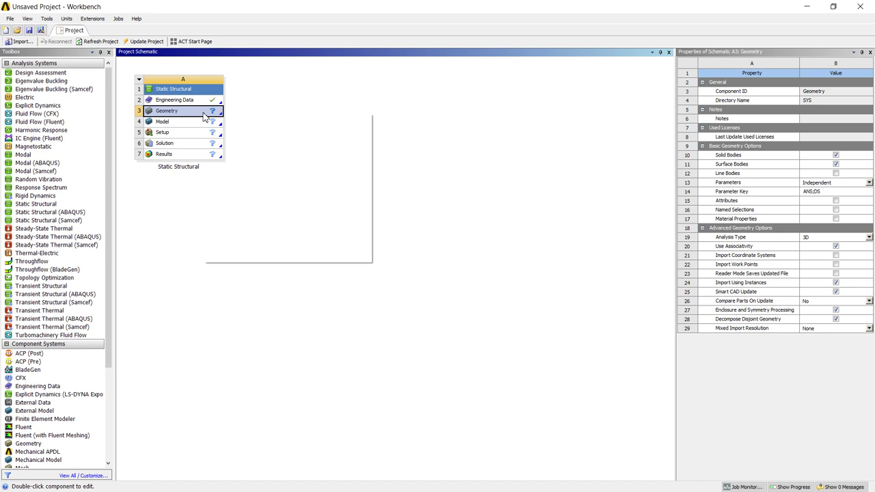
# Browse to the Desktop and import Assem1(symulation).IGS into the Geometry cell.
pyautogui.rightClick(204, 116)
pyautogui.moveTo(242, 139)
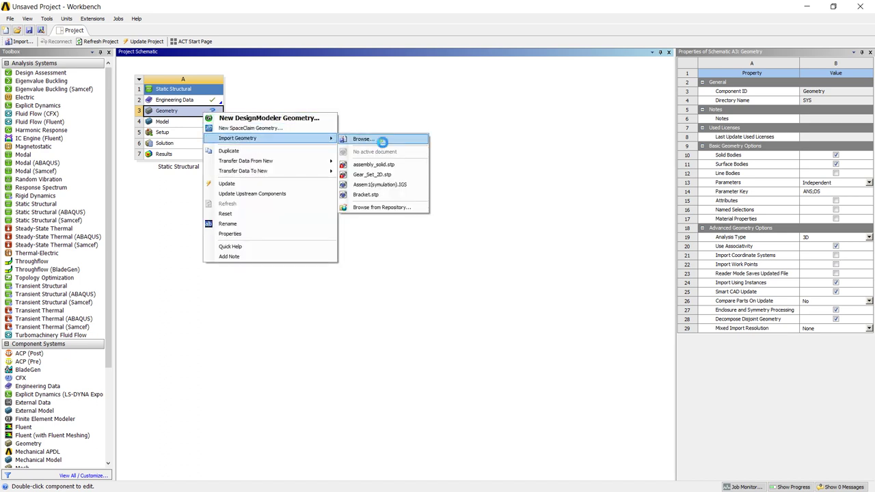
pyautogui.click(382, 140)
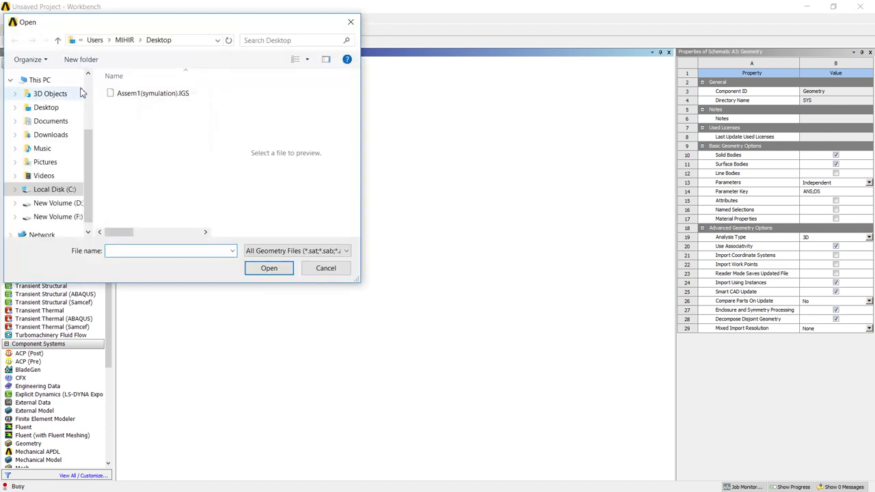
pyautogui.click(162, 94)
pyautogui.click(273, 270)
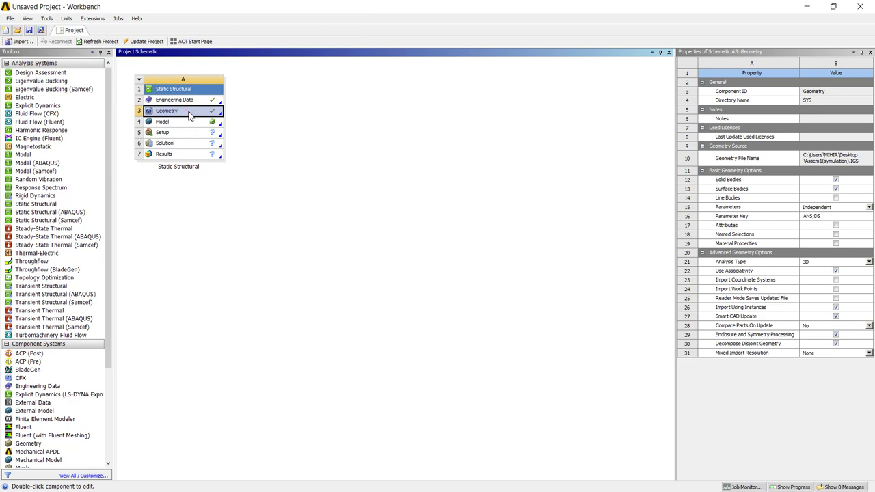
# Edit the imported geometry in DesignModeler from the Geometry cell's context menu.
pyautogui.rightClick(189, 116)
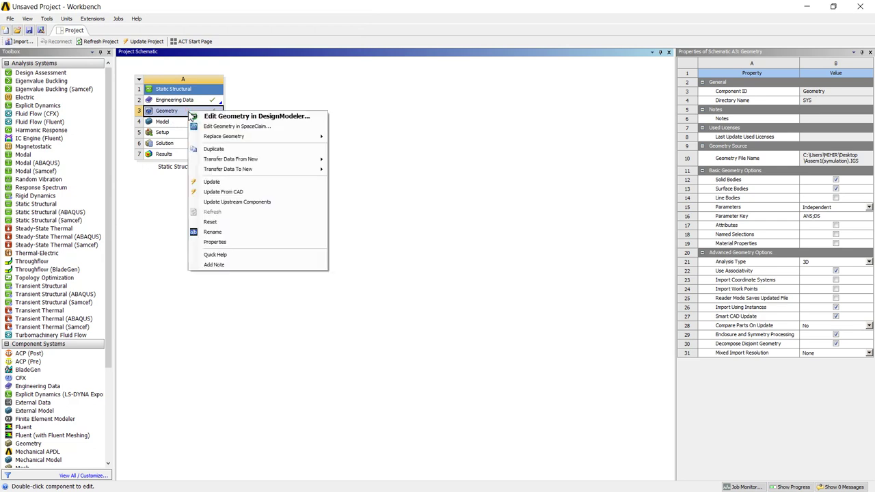
pyautogui.click(238, 116)
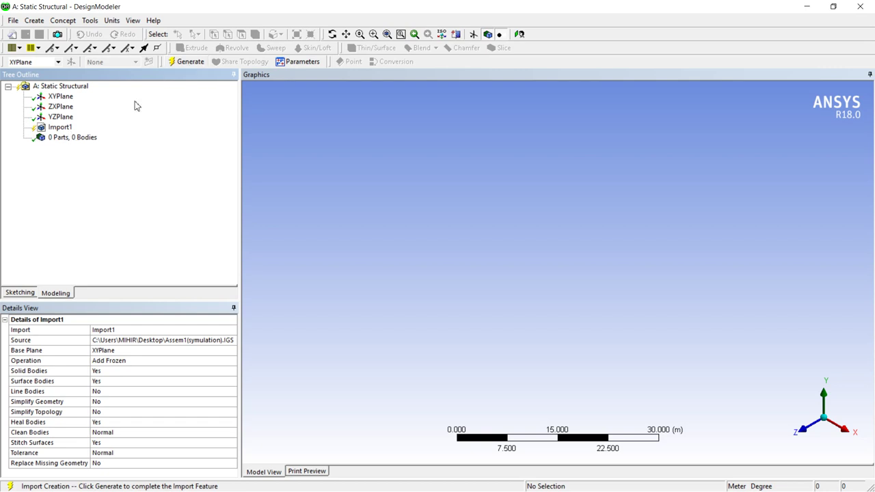
# Generate the Import1 feature and orbit the resulting universal-joint model.
pyautogui.click(190, 61)
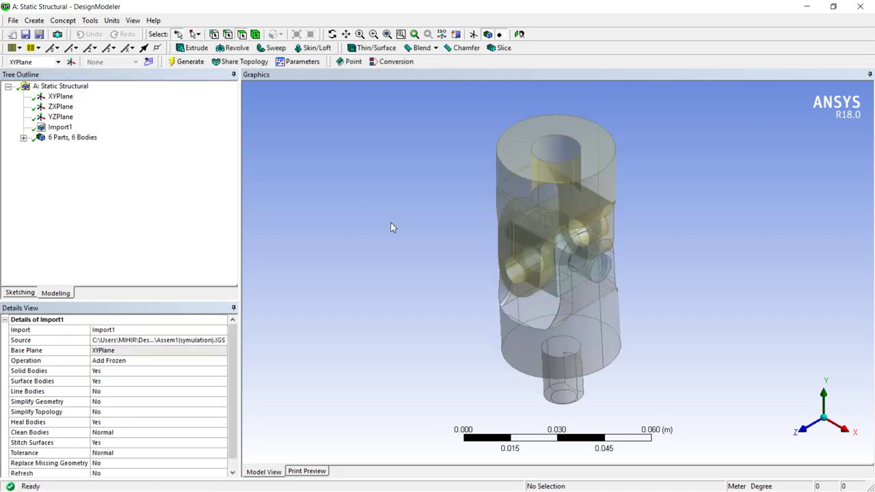
pyautogui.moveTo(663, 274); pyautogui.dragTo(620, 160, button='middle')
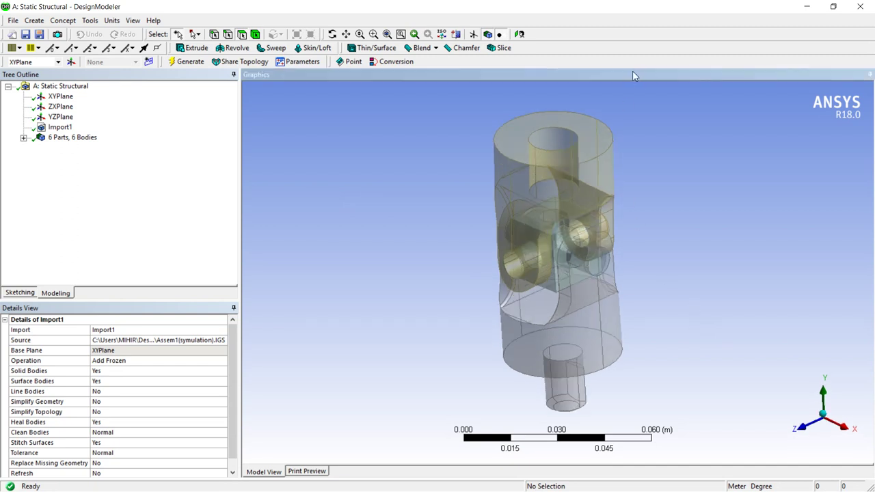
pyautogui.scroll(-2, 647, 285)
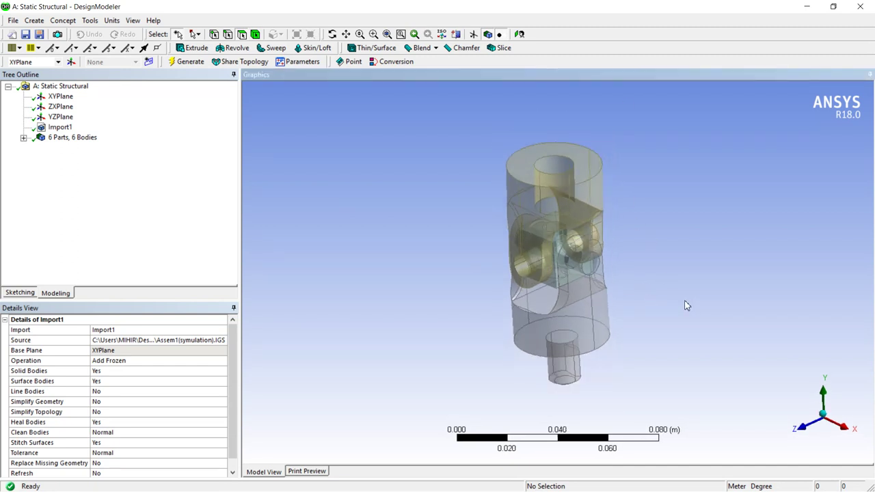
pyautogui.moveTo(671, 292); pyautogui.dragTo(625, 308, button='middle')
pyautogui.scroll(3, 581, 307)
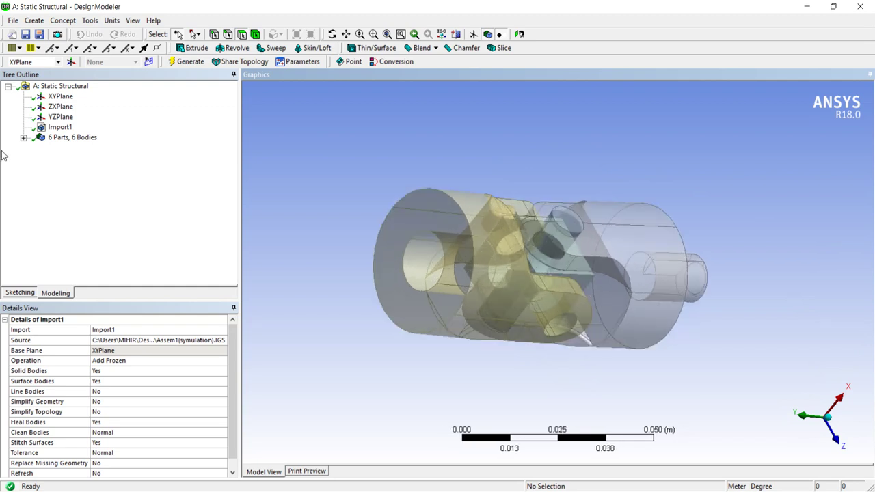
# Expand '6 Parts, 6 Bodies' and inspect each solid: yokes, pin and cross block.
pyautogui.click(23, 137)
pyautogui.click(68, 158)
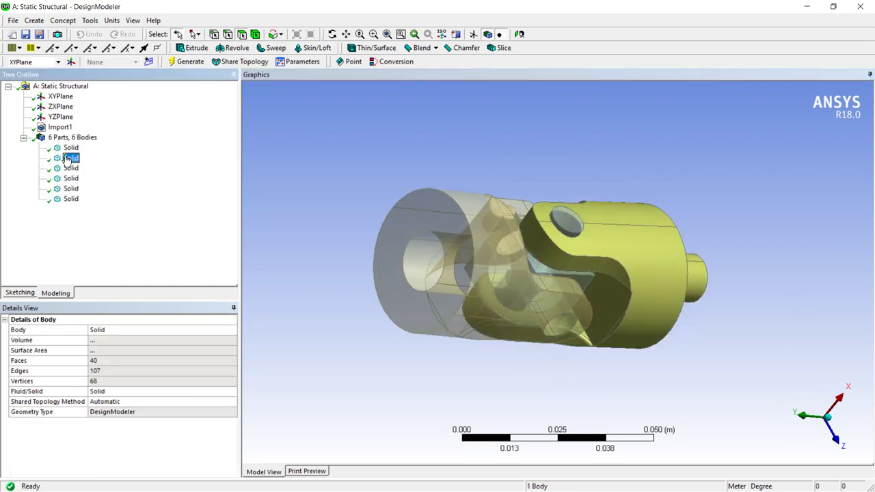
pyautogui.click(69, 169)
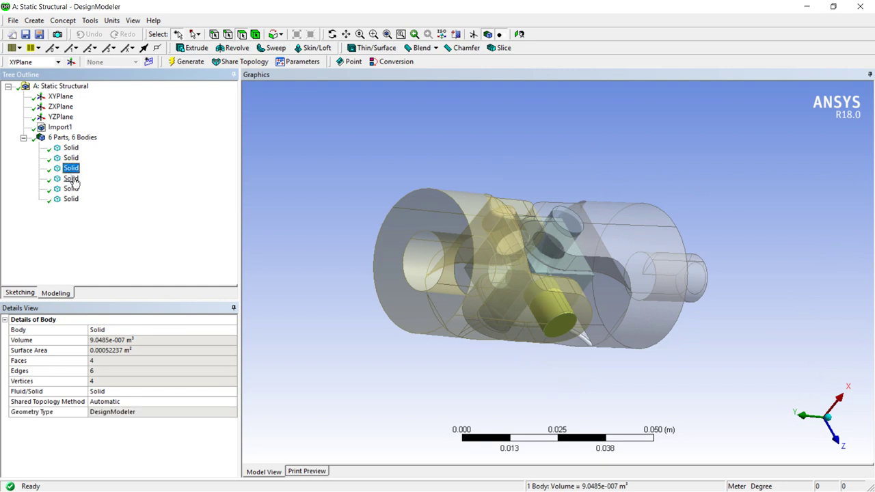
pyautogui.click(72, 180)
pyautogui.click(72, 189)
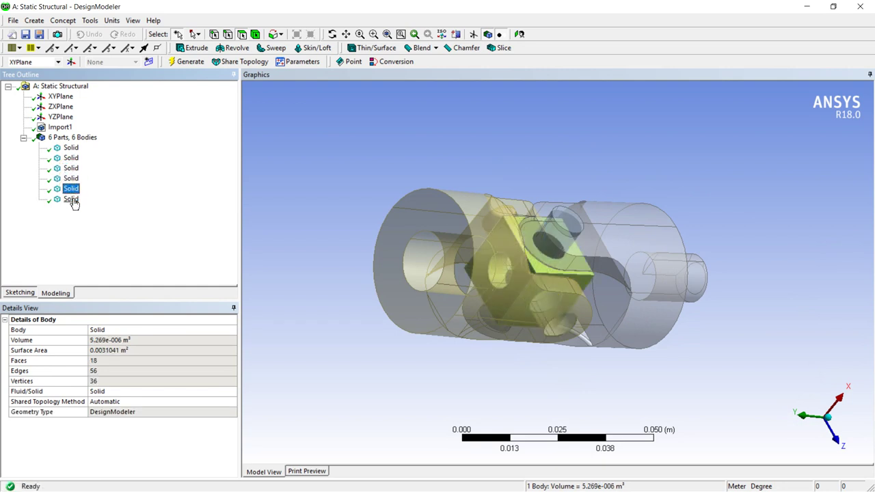
pyautogui.click(71, 199)
pyautogui.scroll(4, 549, 257)
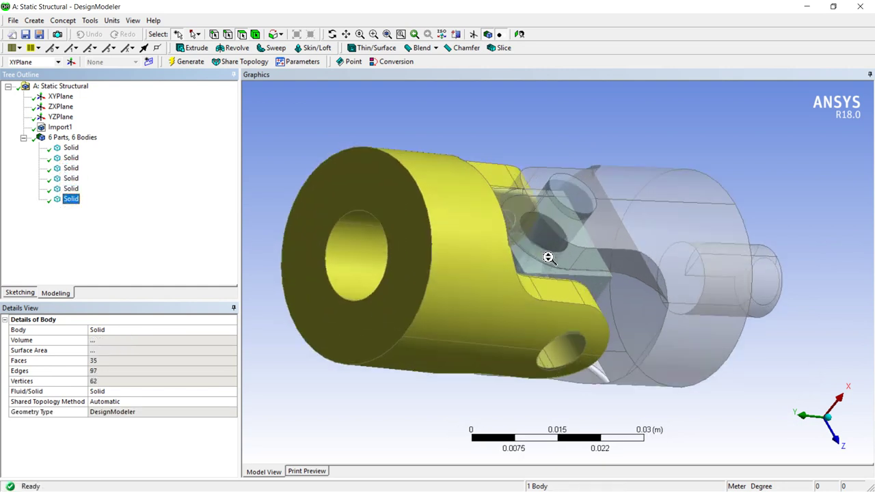
pyautogui.scroll(-1, 570, 247)
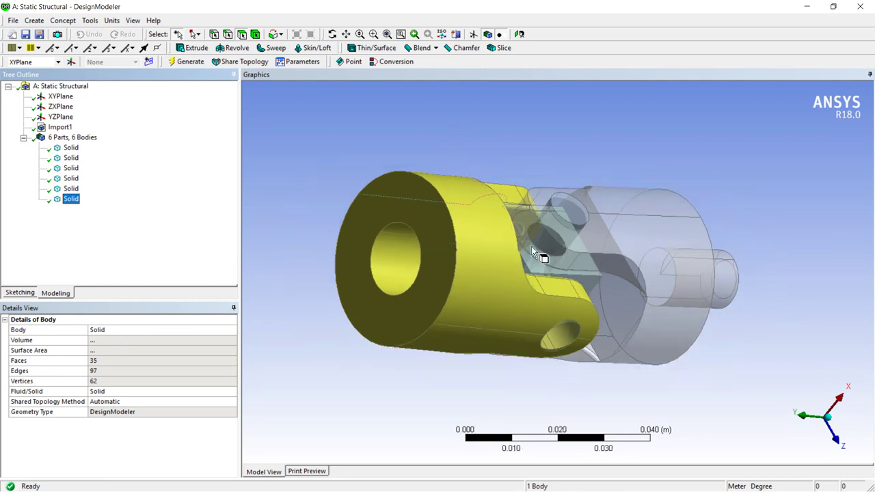
pyautogui.moveTo(433, 225); pyautogui.dragTo(412, 131, button='middle')
pyautogui.scroll(-1, 547, 240)
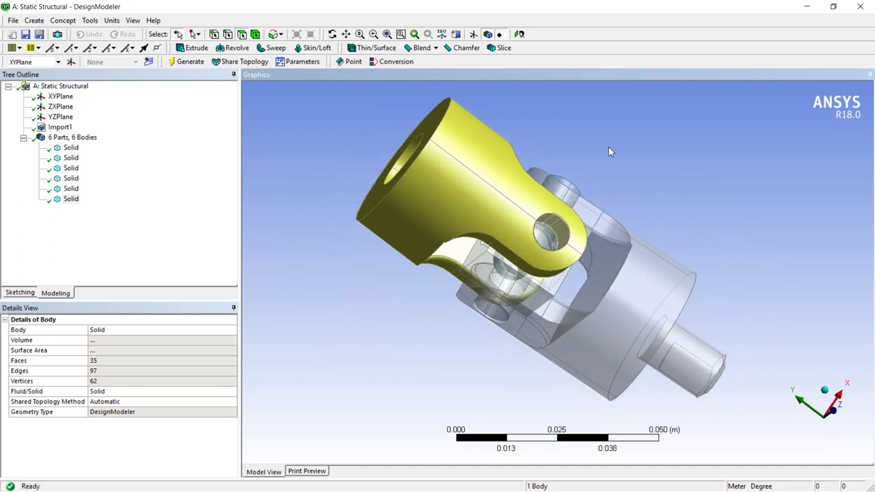
pyautogui.moveTo(609, 147); pyautogui.dragTo(847, 248, button='middle')
pyautogui.scroll(-1, 682, 253)
pyautogui.scroll(1, 682, 253)
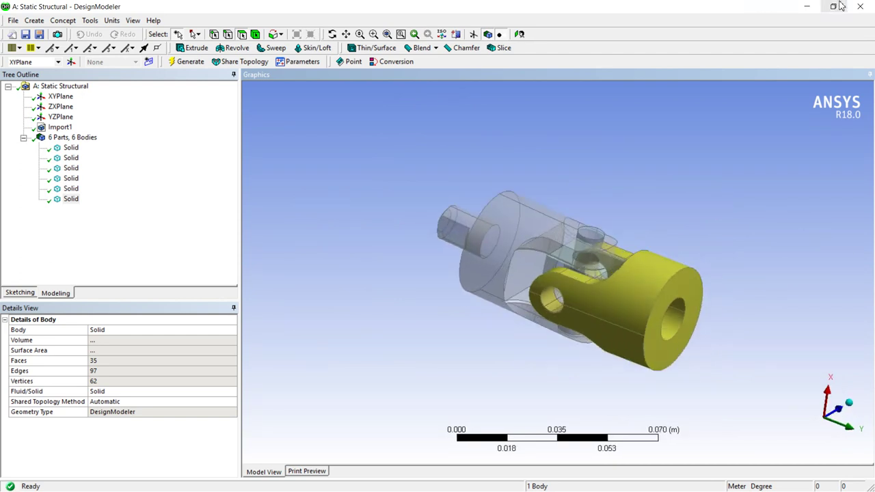
# Minimize DesignModeler and launch Mechanical by editing the Model cell (A4).
pyautogui.click(807, 6)
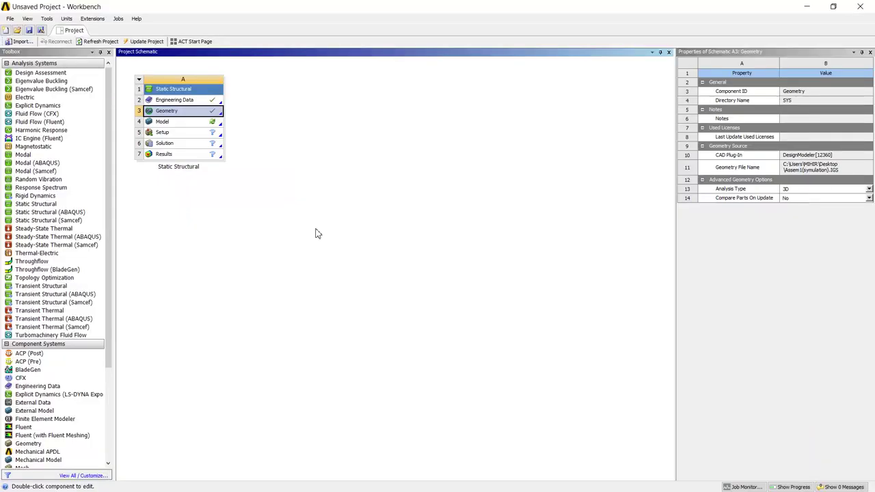
pyautogui.click(173, 123)
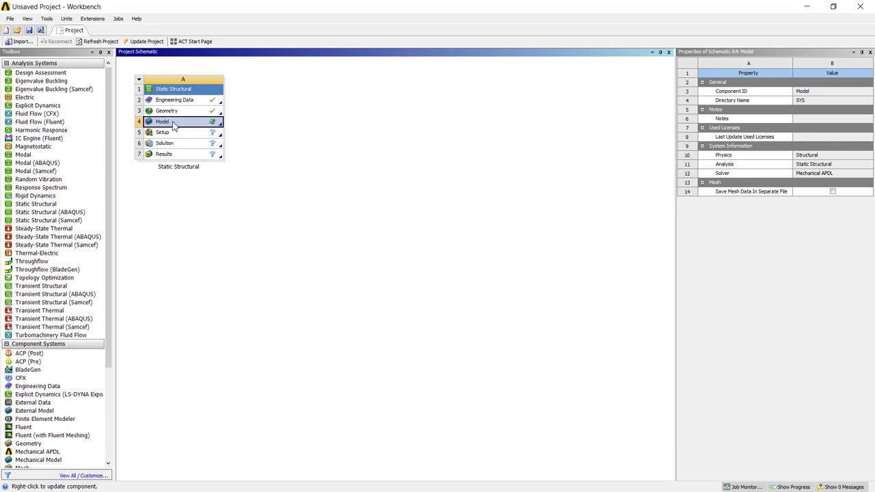
pyautogui.rightClick(173, 125)
pyautogui.click(205, 129)
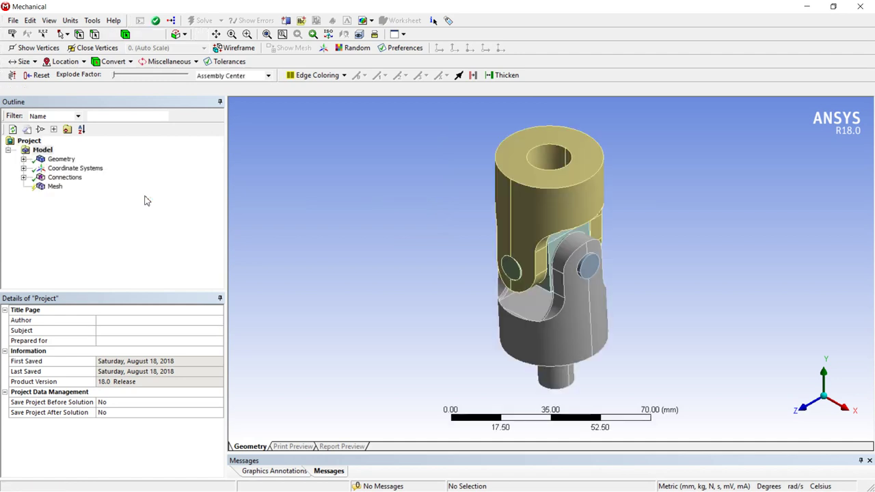
# Update Mesh to create the default tetrahedral mesh, then view it front-on and obliquely.
pyautogui.click(55, 188)
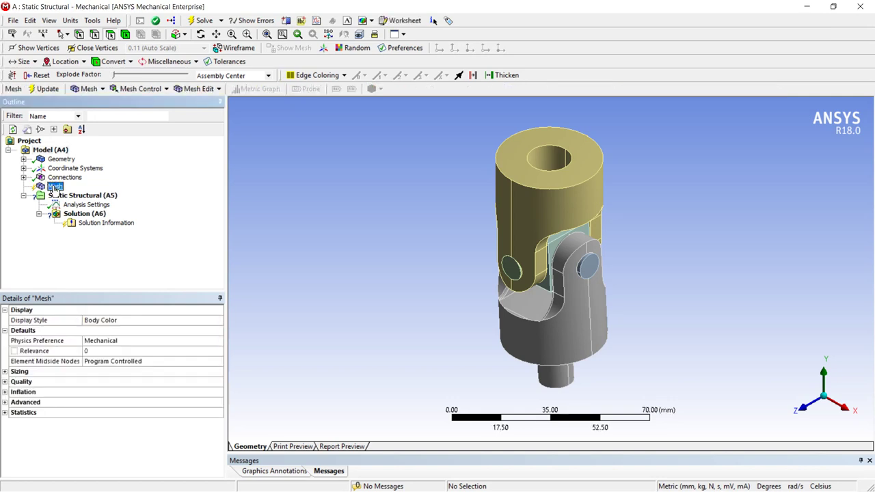
pyautogui.click(43, 89)
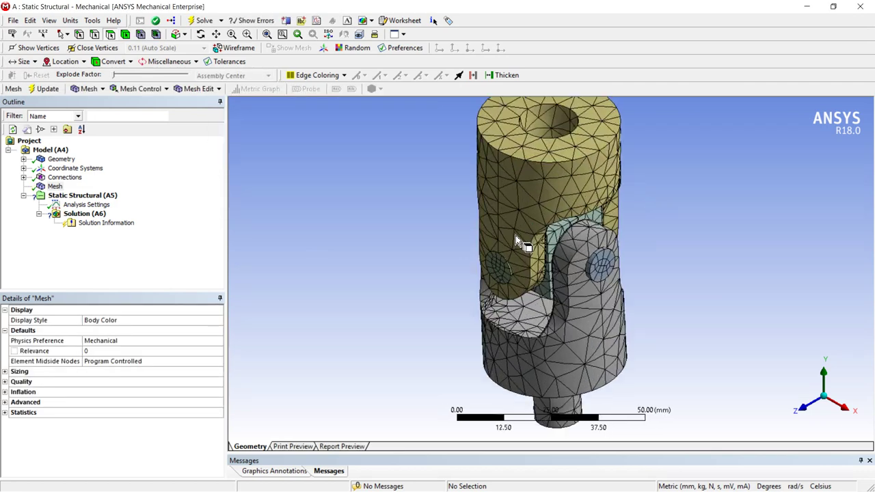
pyautogui.scroll(3, 517, 241)
pyautogui.scroll(-4, 517, 240)
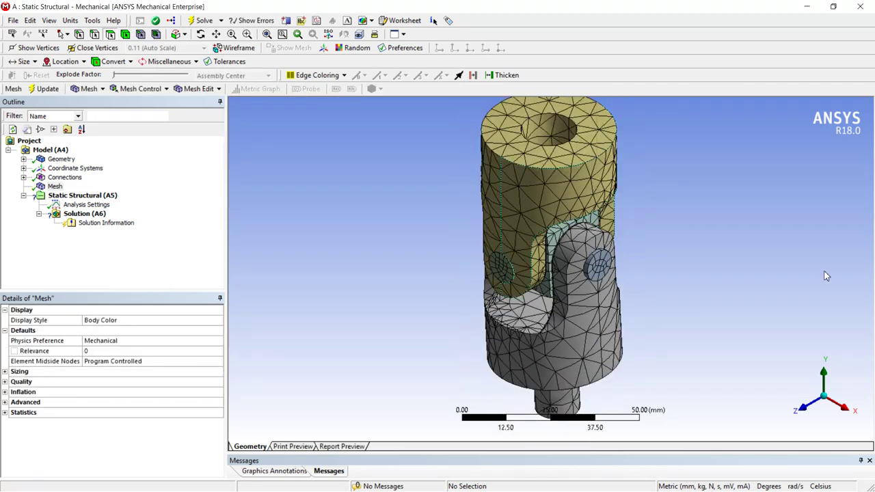
pyautogui.click(805, 414)
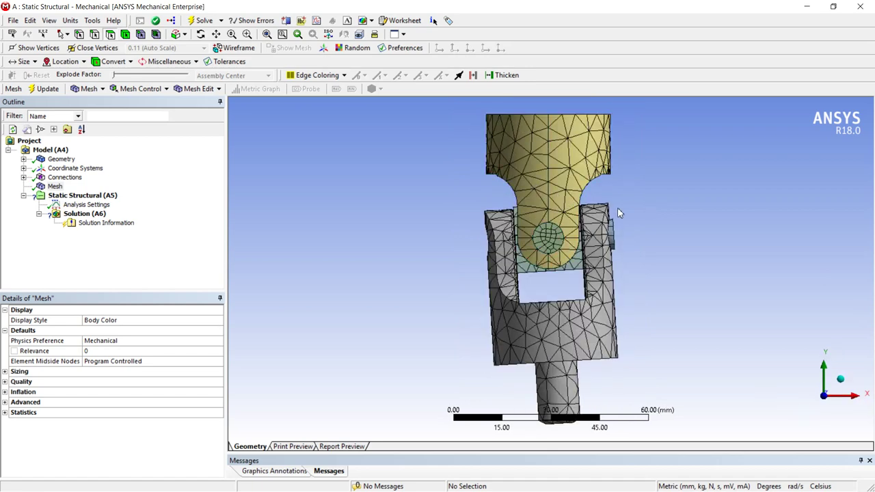
pyautogui.scroll(-1, 690, 247)
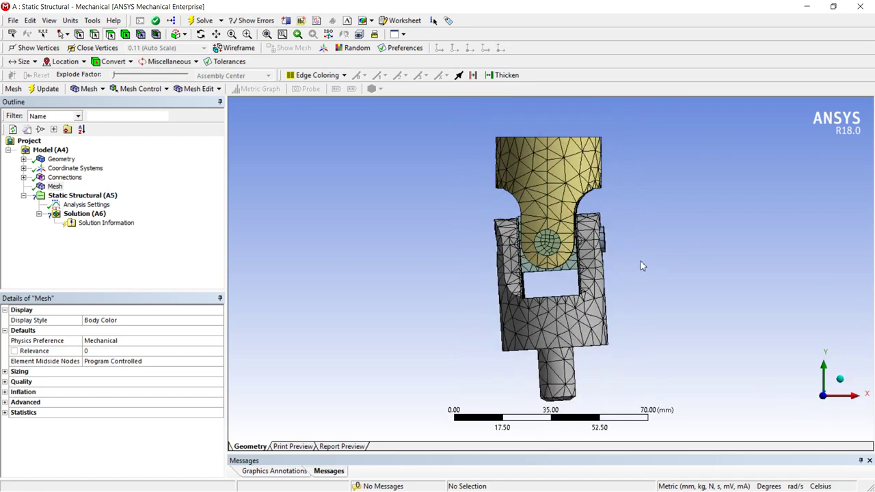
pyautogui.moveTo(643, 266); pyautogui.dragTo(586, 250, button='middle')
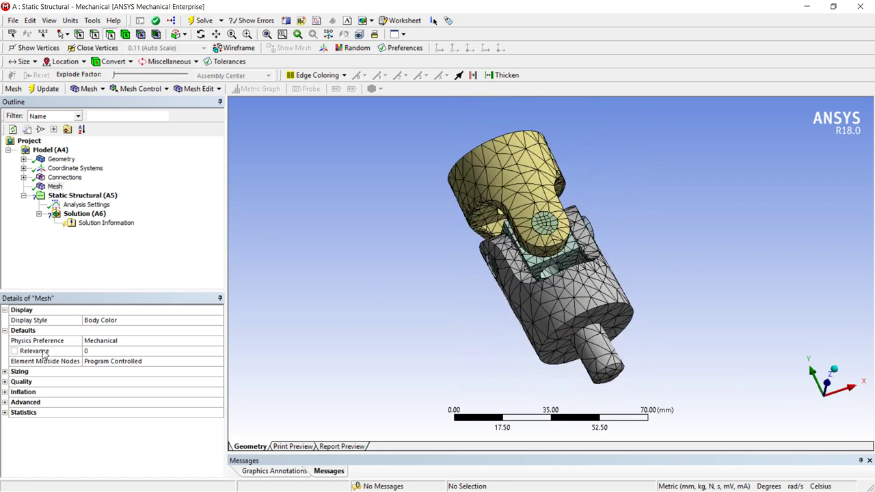
# Try out the mesh Relevance slider, moving it between -40 and 80.
pyautogui.click(43, 353)
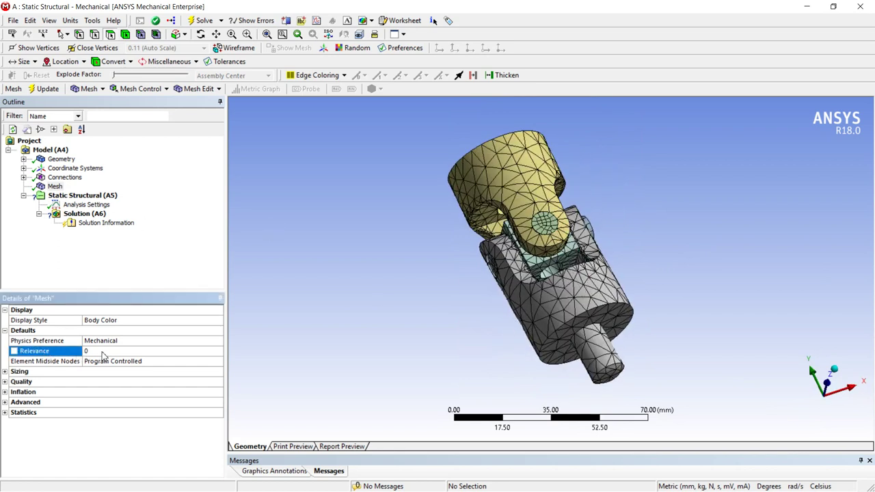
pyautogui.click(102, 355)
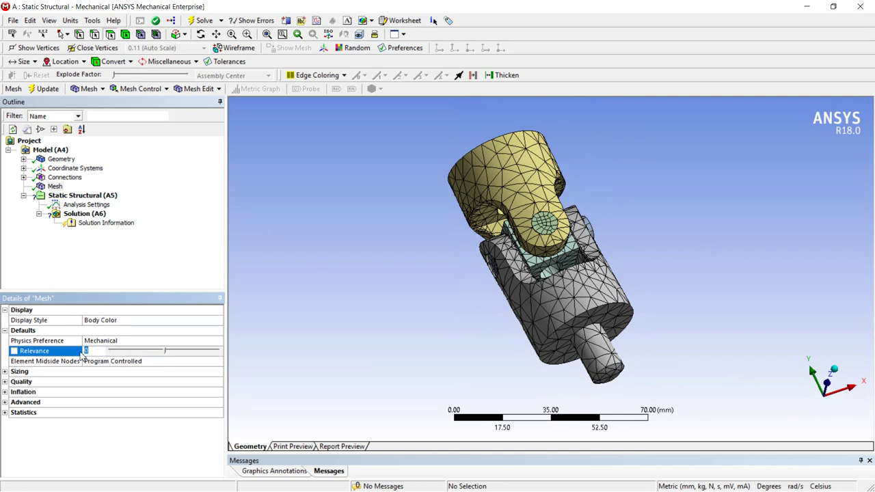
pyautogui.moveTo(166, 354); pyautogui.dragTo(188, 359)
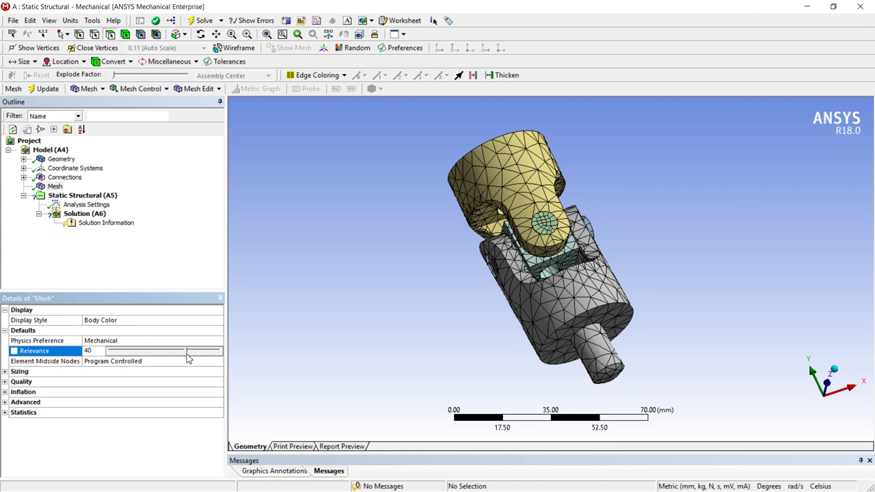
pyautogui.click(188, 356)
pyautogui.click(143, 353)
pyautogui.moveTo(144, 353); pyautogui.dragTo(194, 359)
# Enter 50 as the mesh Relevance value.
pyautogui.click(99, 351)
pyautogui.write('50')
pyautogui.press('Return')
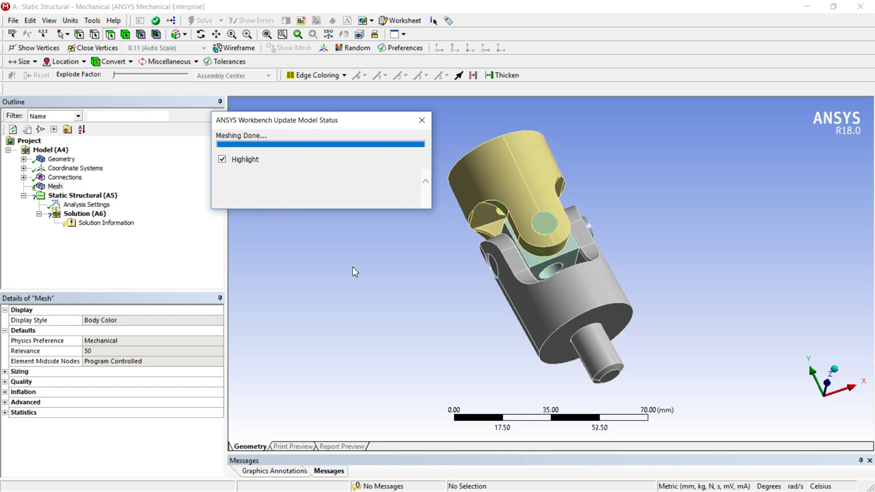
pyautogui.scroll(-2, 581, 311)
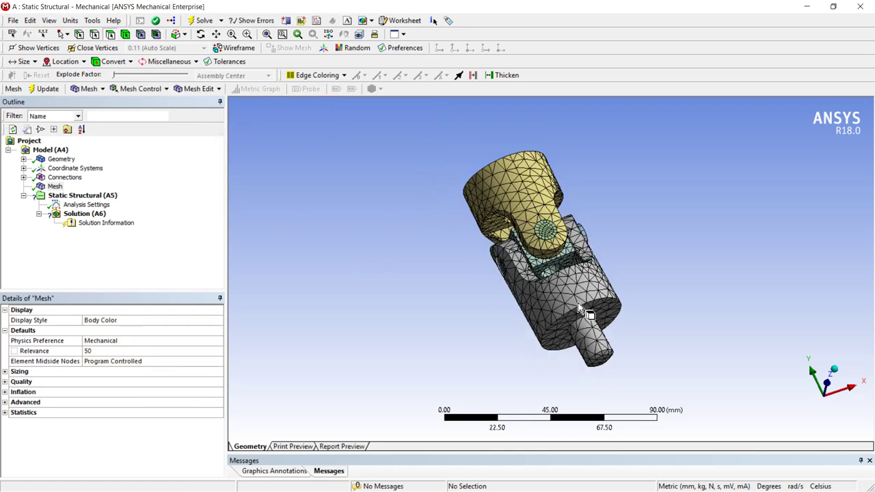
pyautogui.scroll(1, 581, 311)
pyautogui.scroll(2, 581, 311)
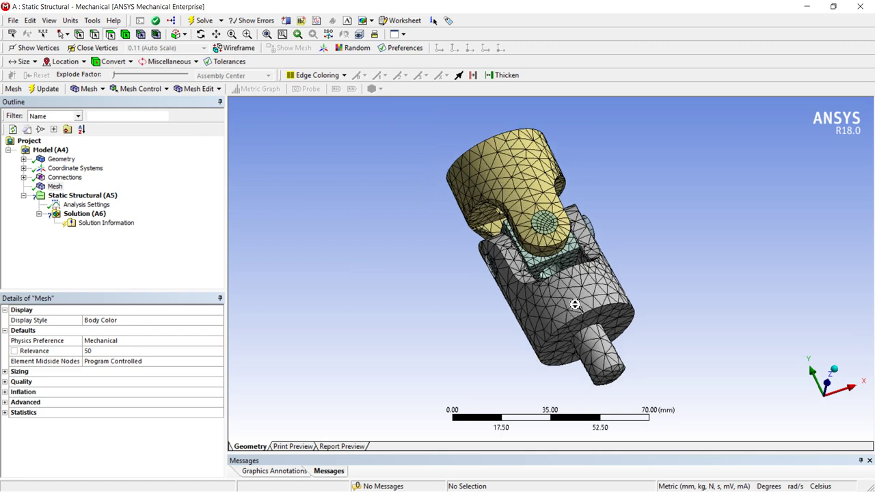
# Set mesh Relevance to 100 and regenerate the mesh.
pyautogui.click(96, 352)
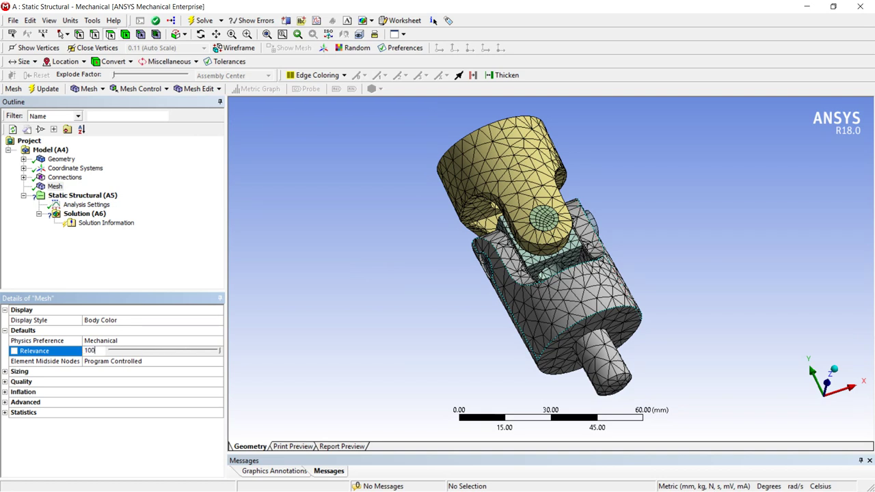
pyautogui.press('Return')
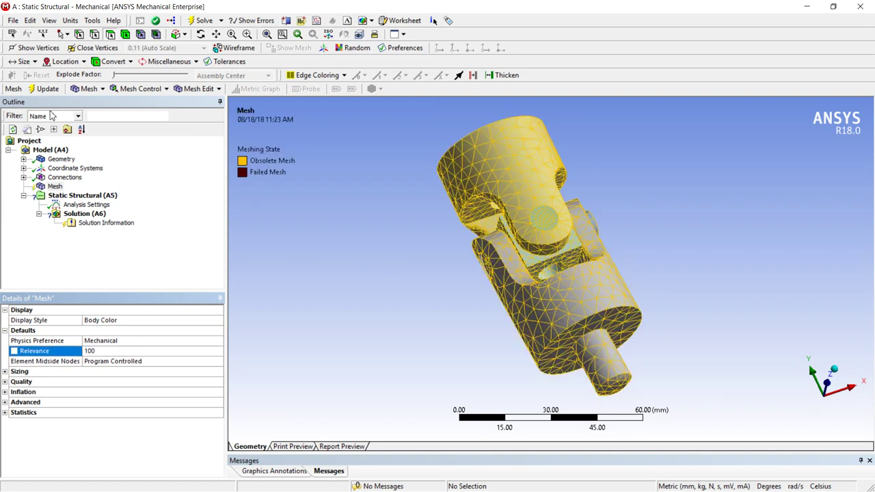
pyautogui.click(206, 255)
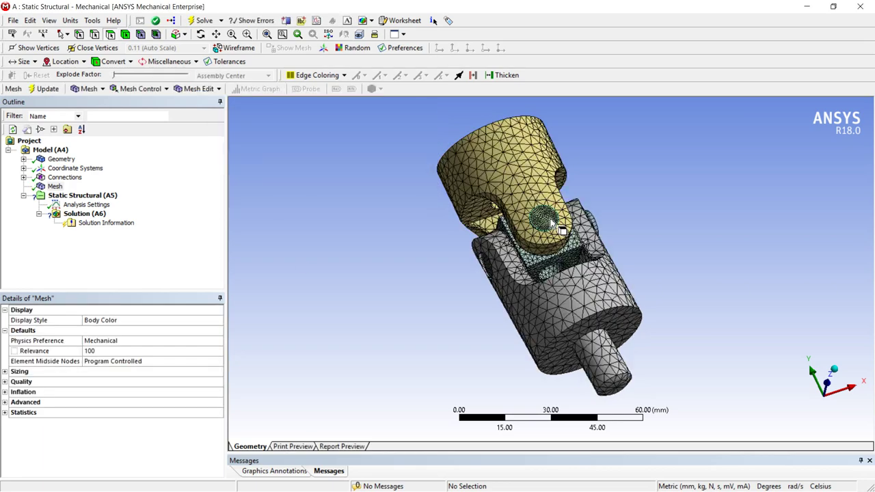
# Zoom and orbit around the joint to inspect the denser tetrahedral mesh.
pyautogui.scroll(-1, 580, 250)
pyautogui.scroll(6, 573, 242)
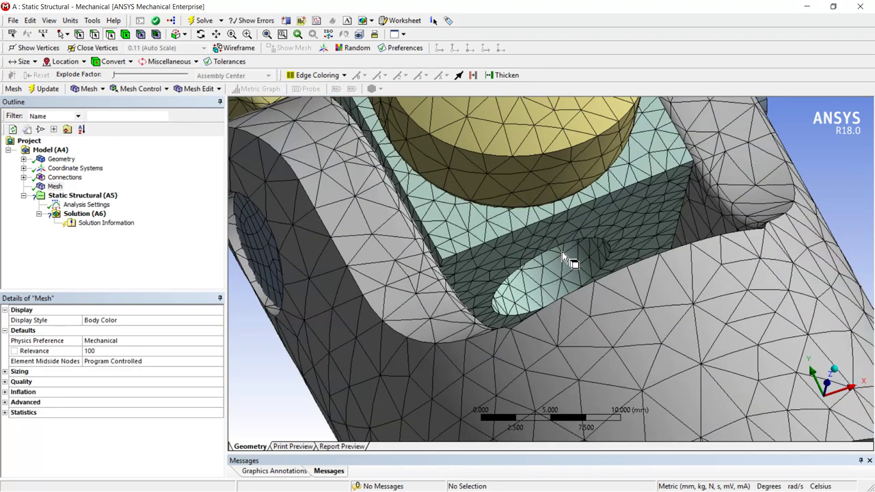
pyautogui.scroll(-5, 558, 253)
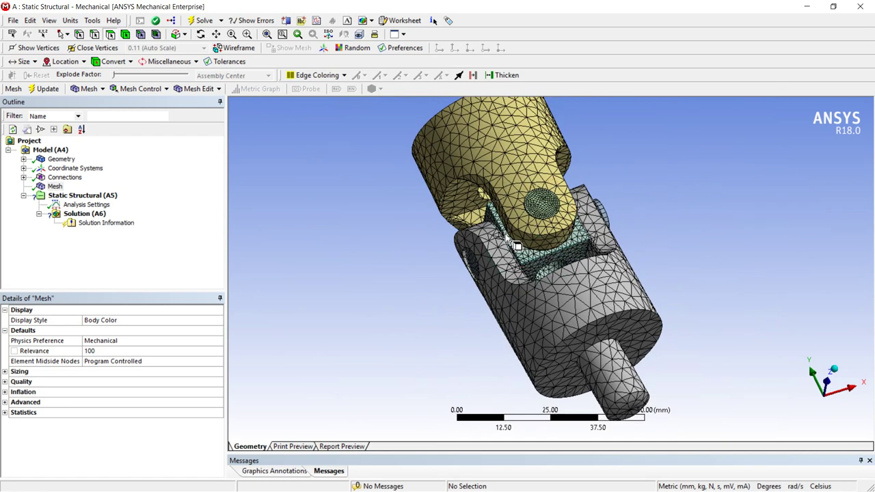
pyautogui.moveTo(520, 263); pyautogui.dragTo(489, 203, button='middle')
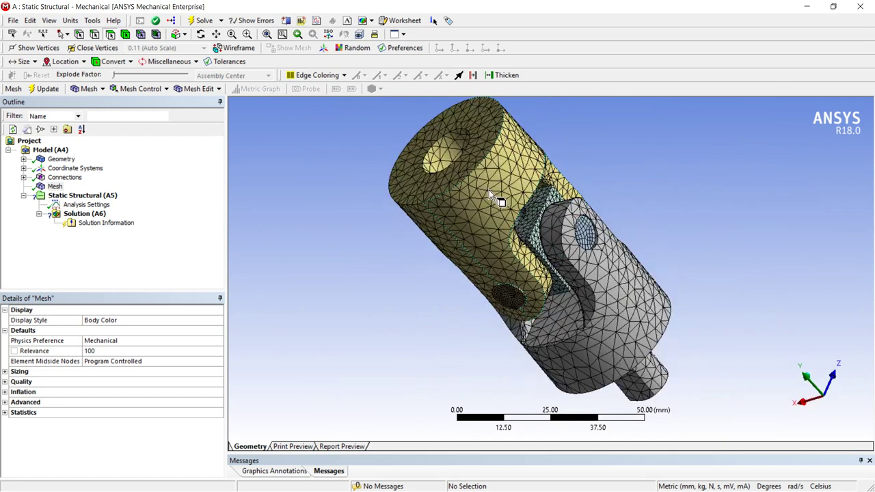
pyautogui.scroll(-2, 490, 197)
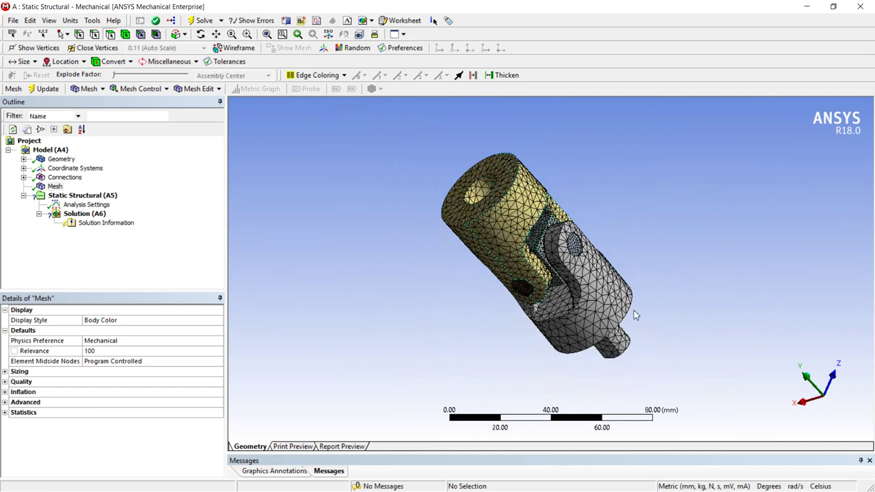
pyautogui.scroll(1, 518, 214)
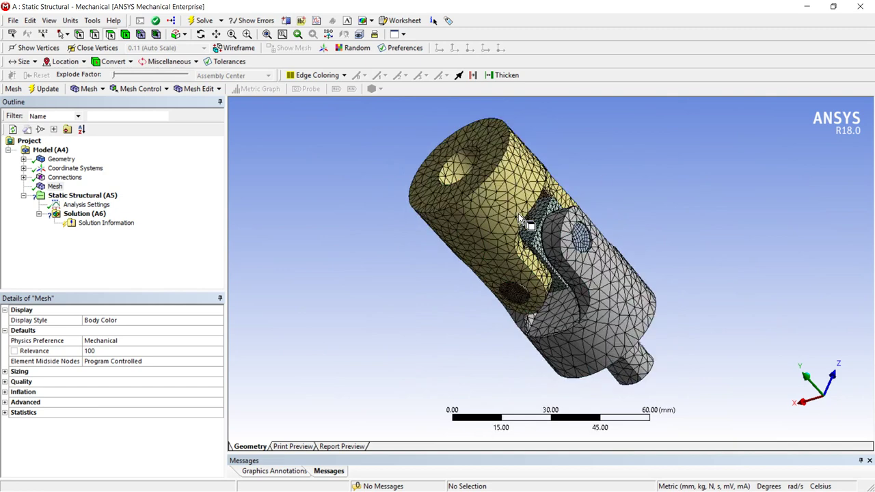
pyautogui.scroll(3, 557, 220)
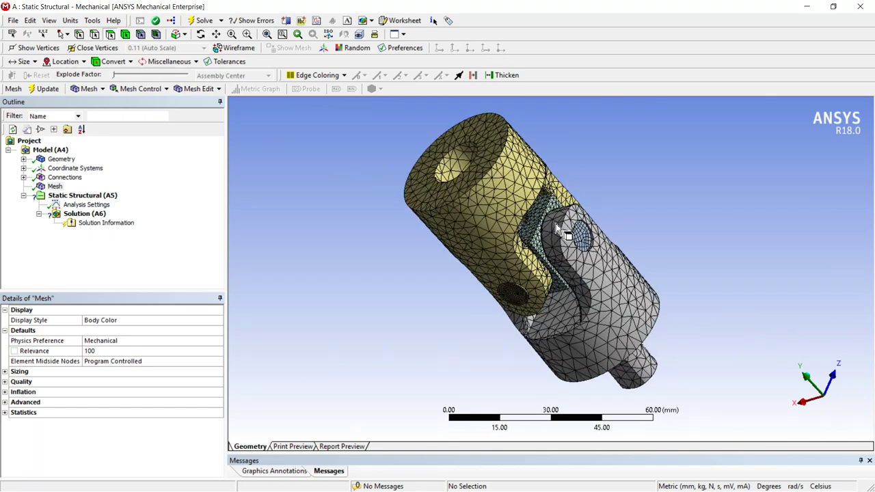
pyautogui.scroll(1, 556, 220)
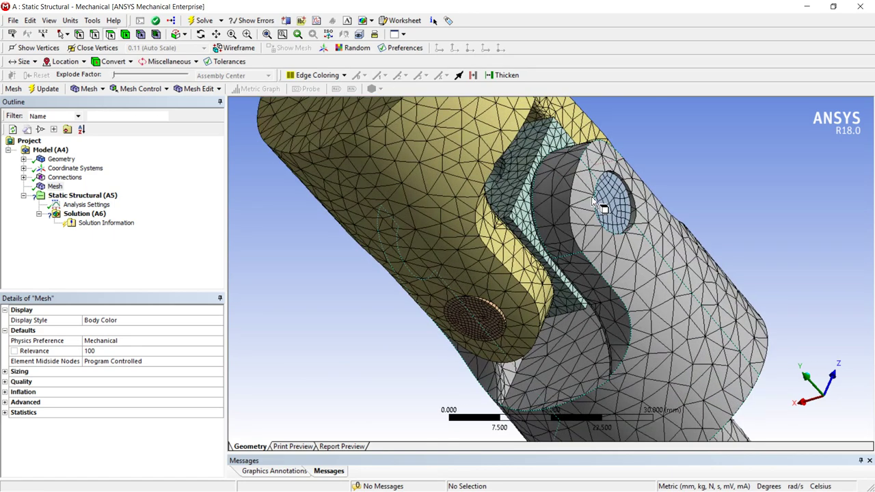
pyautogui.scroll(-3, 593, 202)
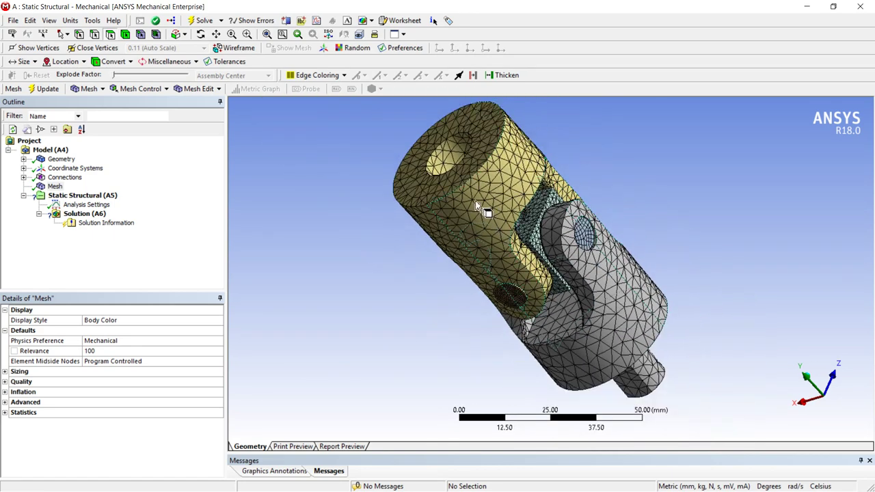
# Expand Sizing and set Relevance back to 0 for a coarser mesh.
pyautogui.scroll(1, 479, 208)
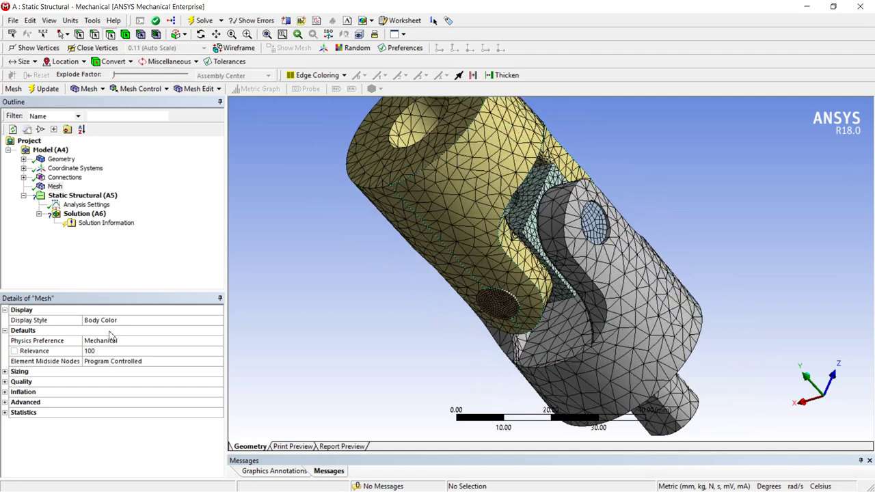
pyautogui.click(99, 352)
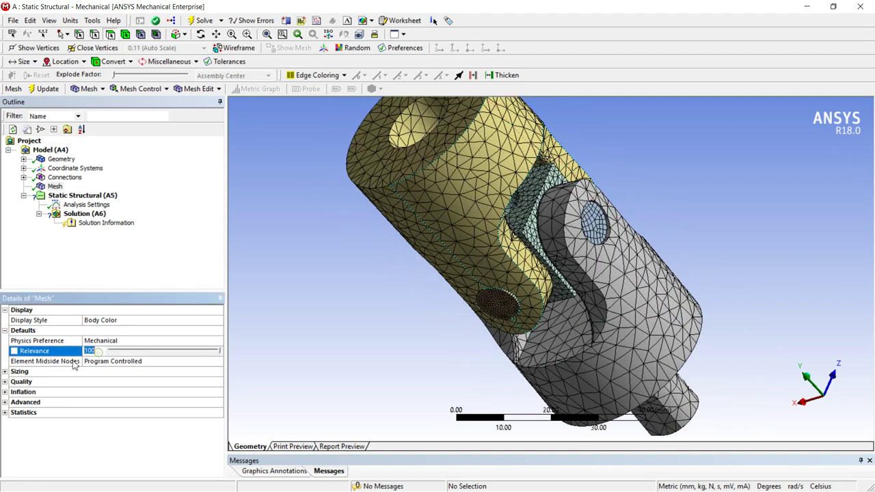
pyautogui.click(6, 372)
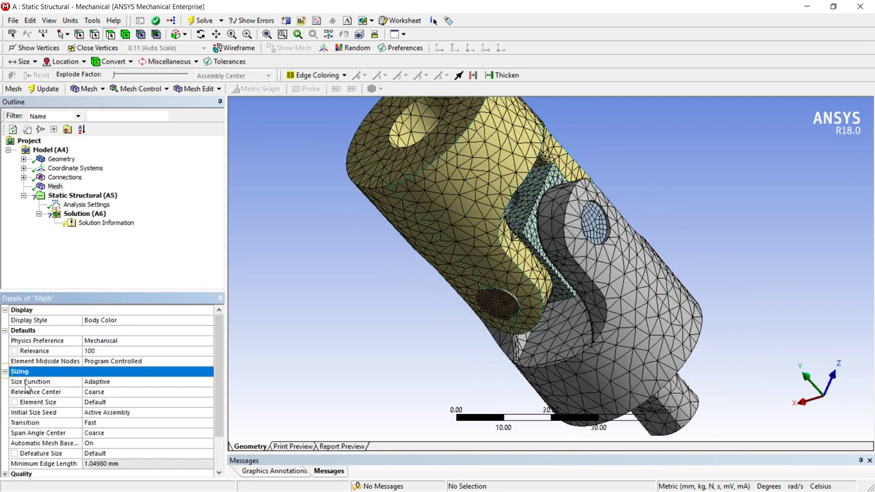
pyautogui.click(97, 351)
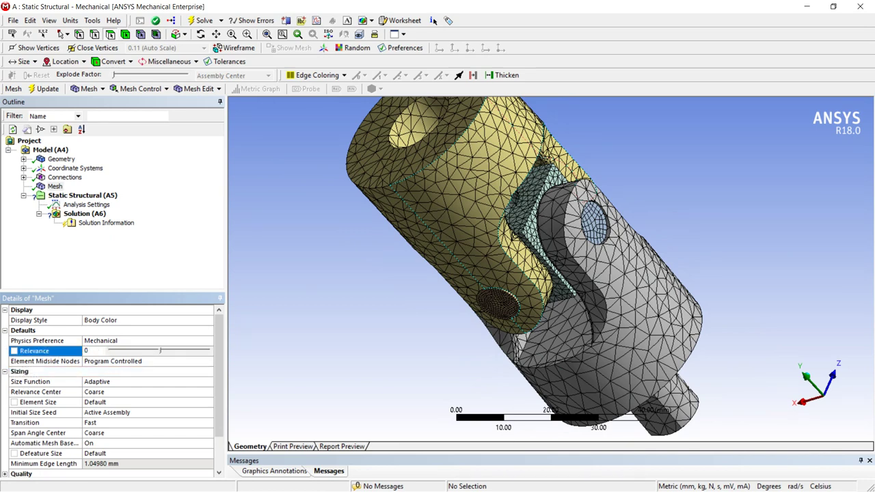
pyautogui.press('Return')
pyautogui.moveTo(326, 315); pyautogui.dragTo(19, 281, button='middle')
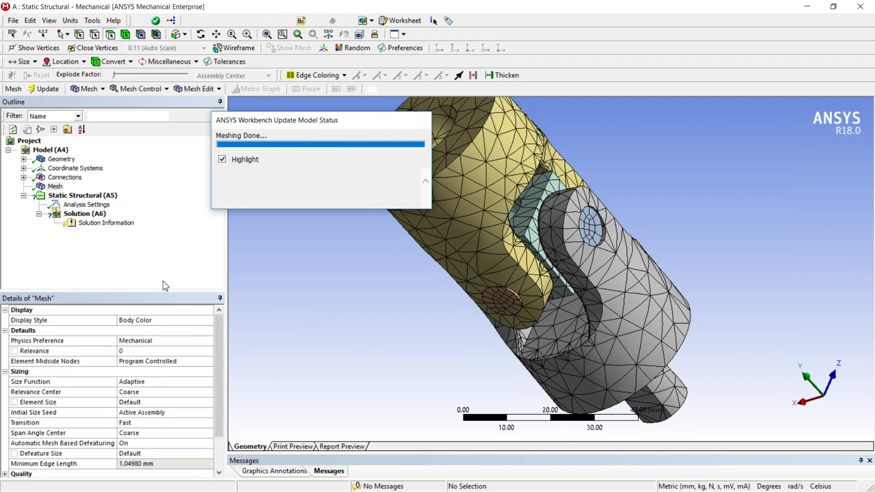
pyautogui.scroll(-2, 89, 371)
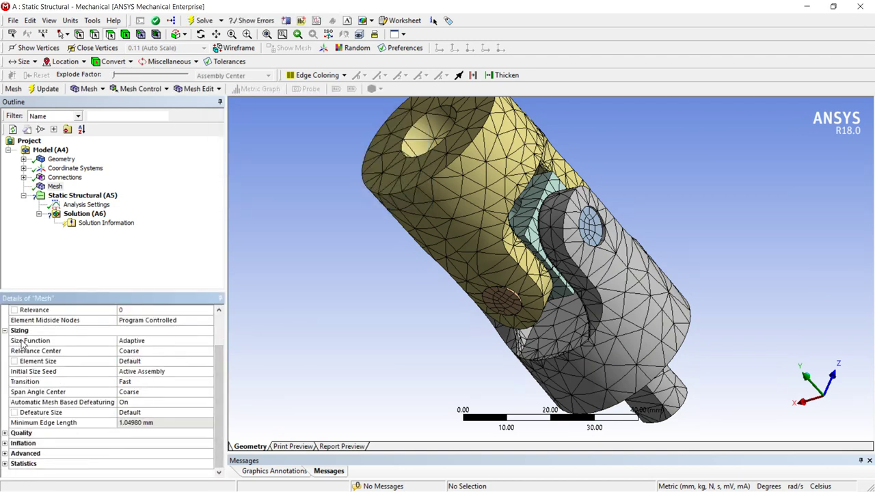
# Change the Sizing Size Function from Adaptive to Uniform.
pyautogui.click(159, 343)
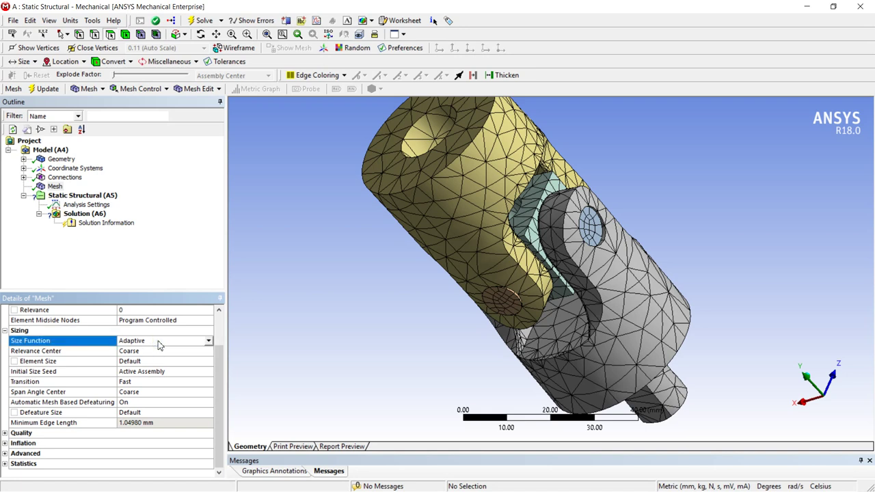
pyautogui.click(209, 341)
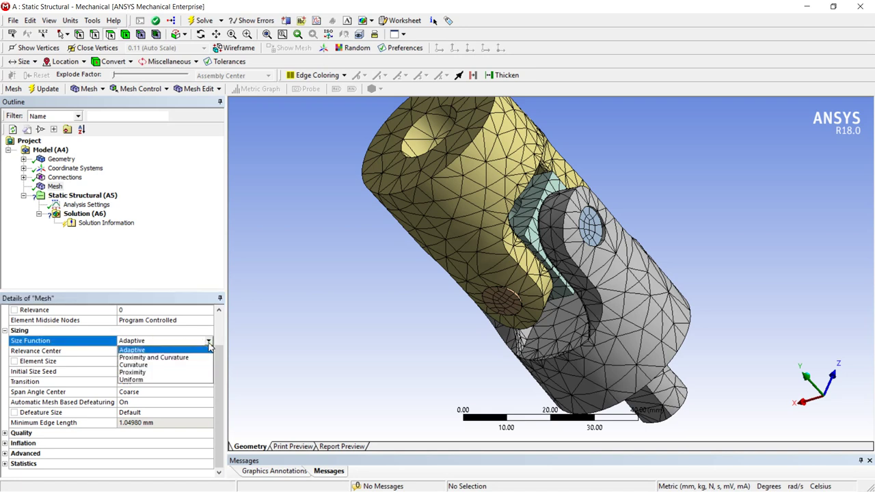
pyautogui.click(125, 380)
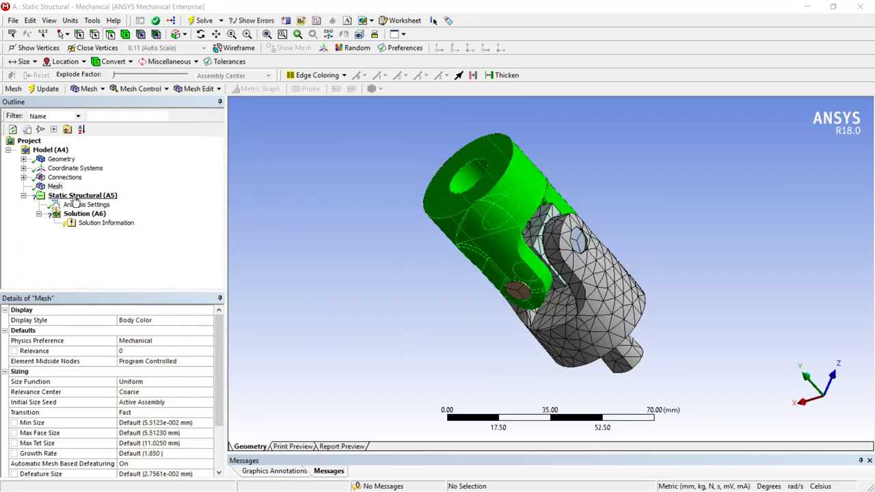
# Select Mesh and orbit and zoom to inspect the coarse uniform mesh on the joint.
pyautogui.click(56, 187)
pyautogui.moveTo(608, 234); pyautogui.dragTo(589, 243, button='middle')
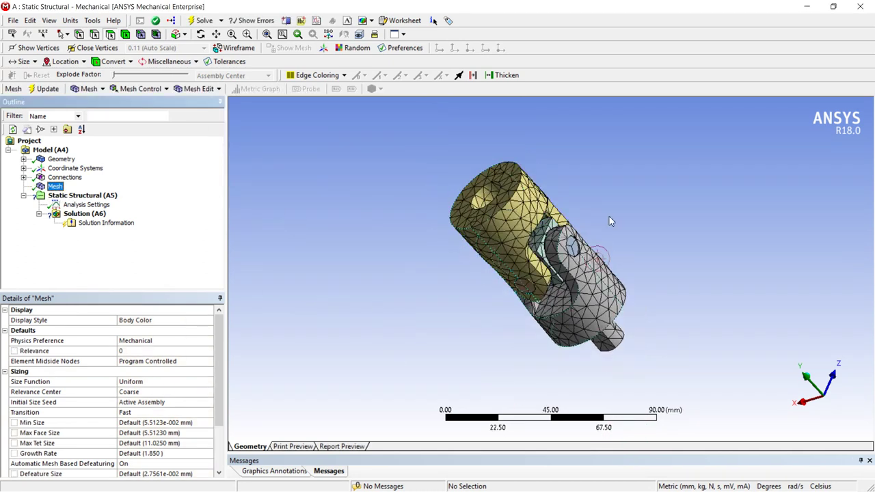
pyautogui.scroll(6, 589, 243)
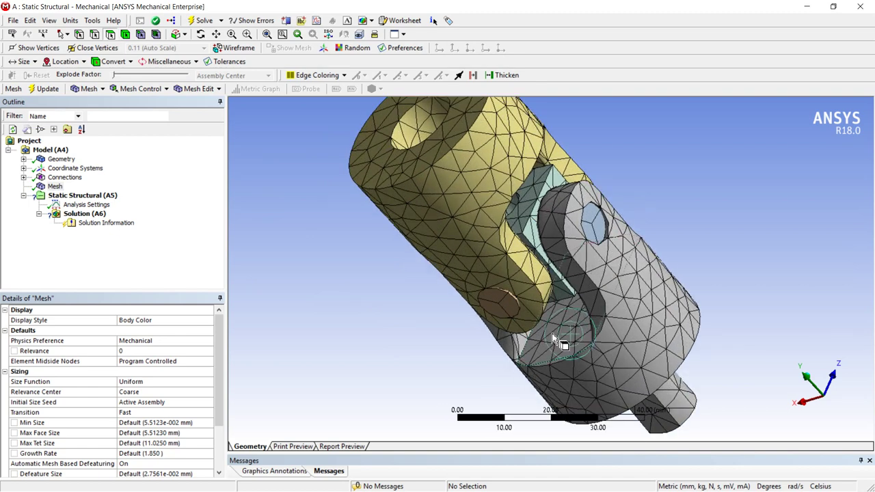
pyautogui.scroll(-2, 305, 374)
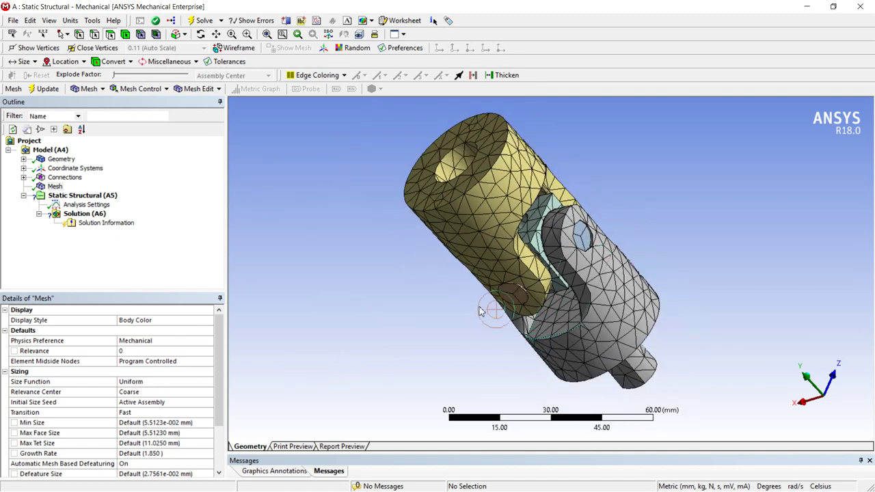
pyautogui.moveTo(547, 290); pyautogui.dragTo(656, 172, button='middle')
pyautogui.scroll(2, 629, 239)
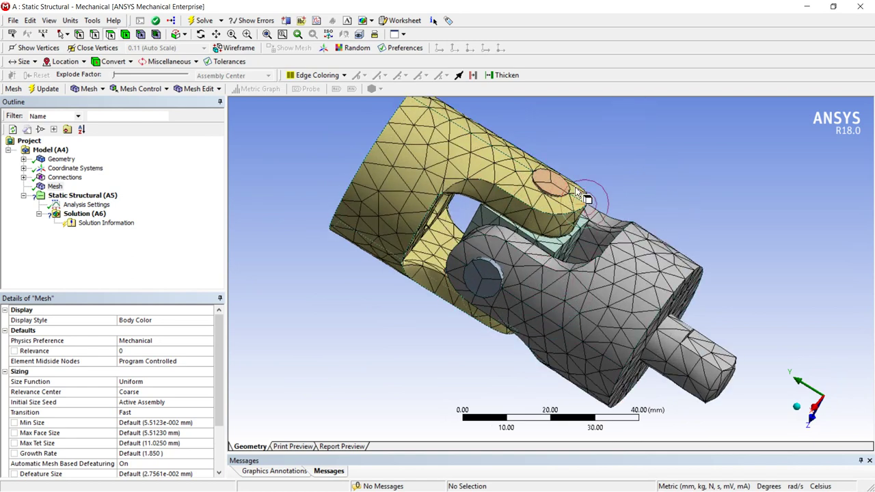
pyautogui.moveTo(574, 195); pyautogui.dragTo(577, 222, button='middle')
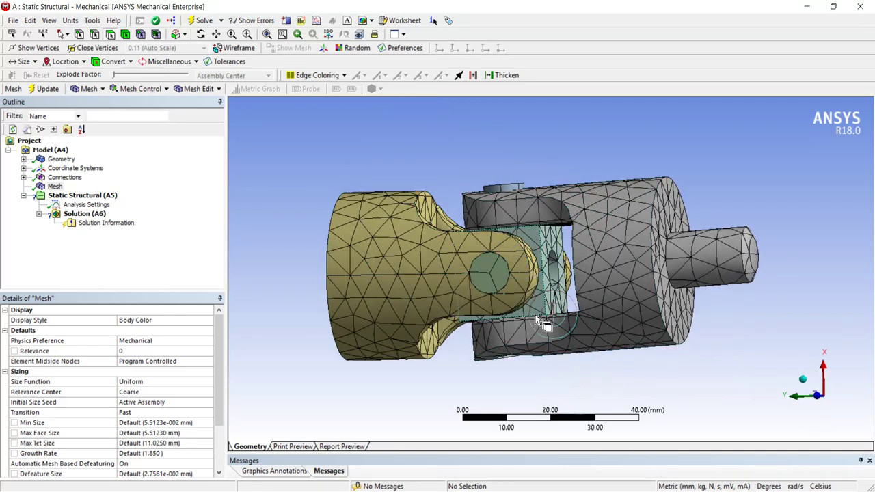
# Change the mesh Size Function from Uniform to Proximity.
pyautogui.click(139, 394)
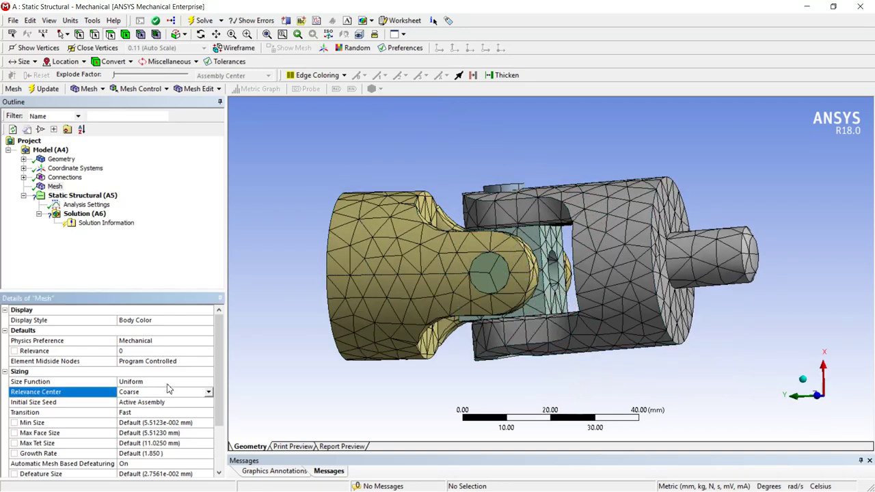
pyautogui.click(169, 382)
pyautogui.click(209, 382)
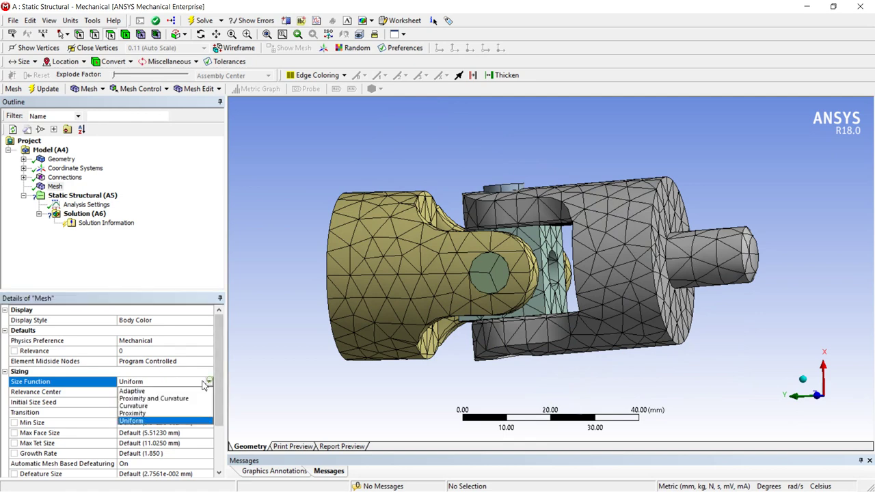
pyautogui.click(133, 413)
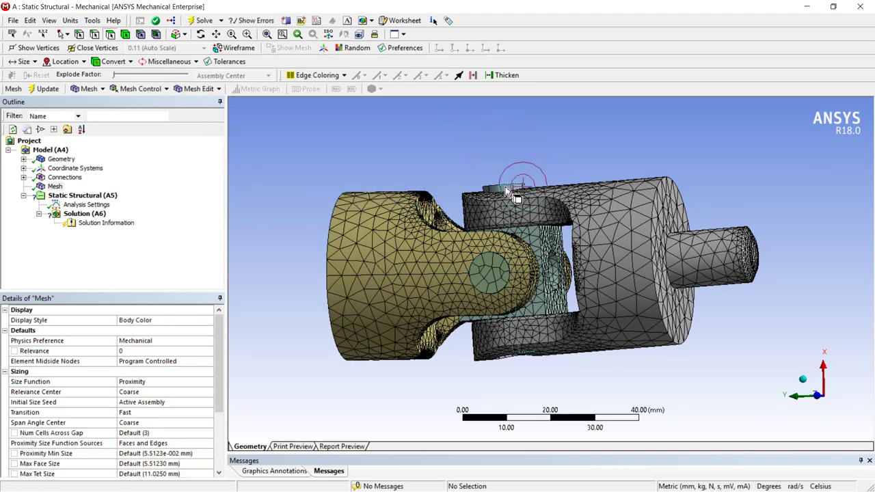
# Orbit and zoom the universal joint to inspect the new Proximity mesh from several angles.
pyautogui.moveTo(509, 117); pyautogui.dragTo(553, 237)
pyautogui.scroll(2, 496, 212)
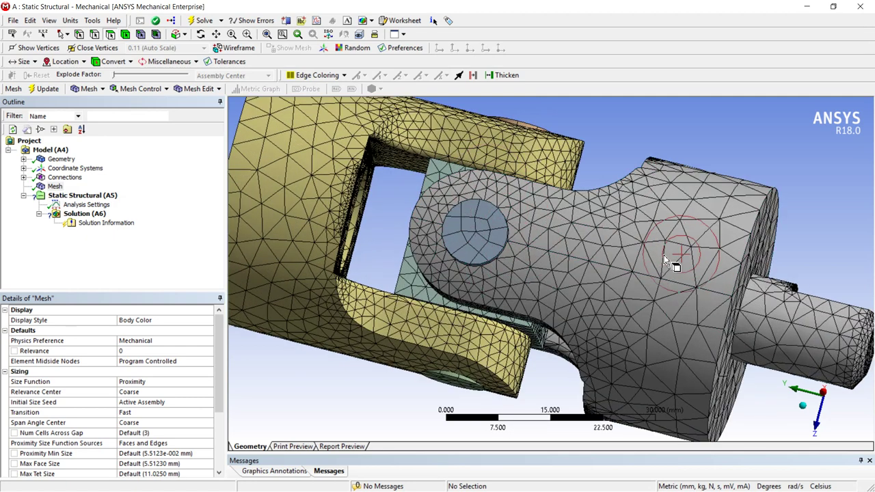
pyautogui.moveTo(664, 255); pyautogui.dragTo(618, 287)
pyautogui.moveTo(593, 258); pyautogui.dragTo(627, 173)
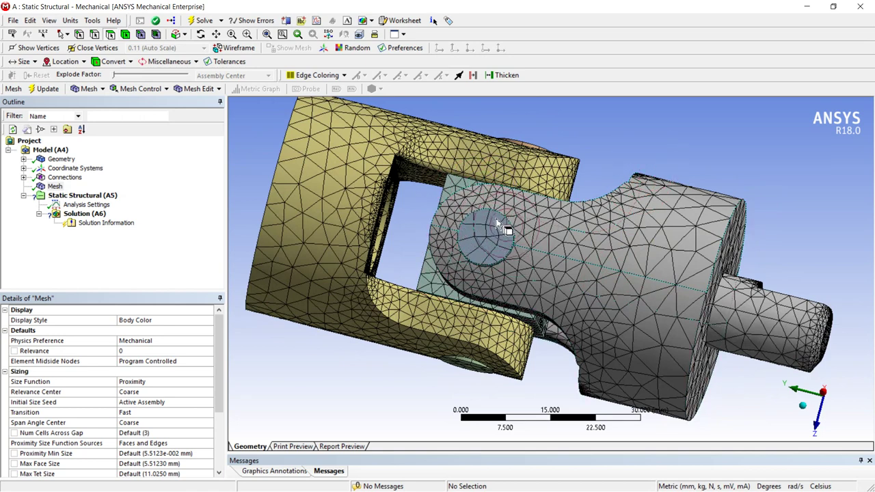
pyautogui.scroll(-2, 508, 239)
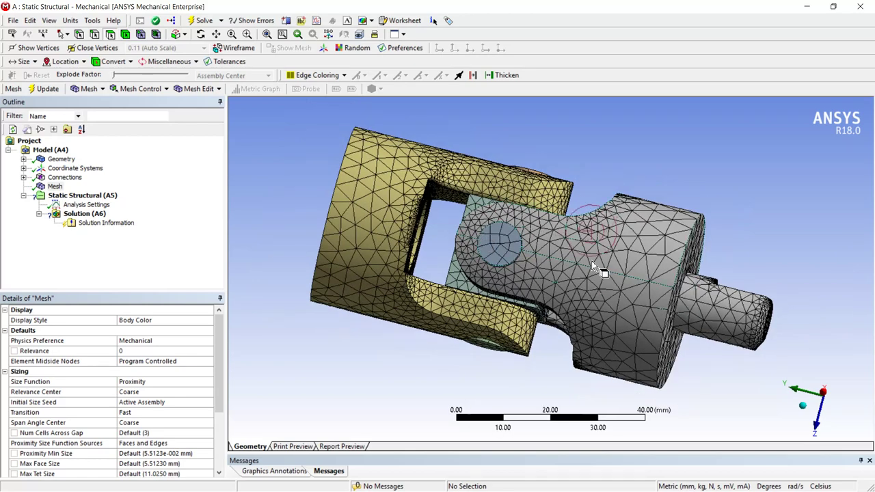
pyautogui.moveTo(507, 239); pyautogui.dragTo(527, 256, button='middle')
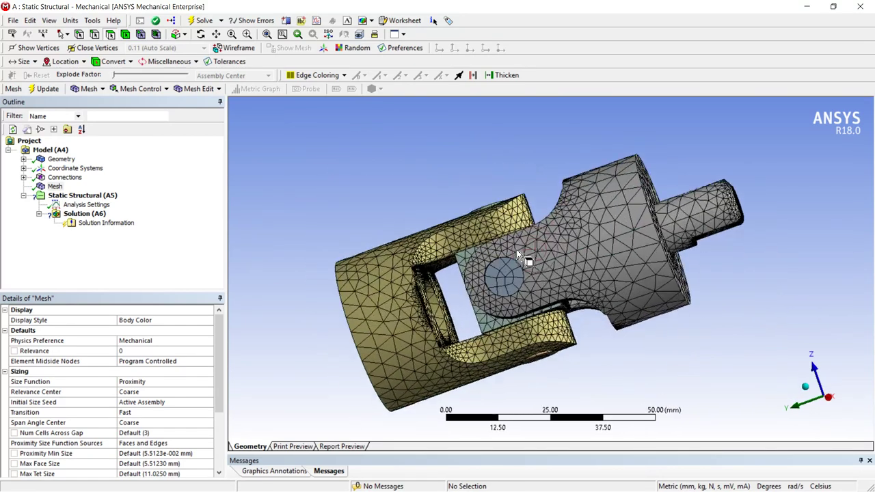
pyautogui.scroll(5, 527, 256)
pyautogui.moveTo(542, 218); pyautogui.dragTo(529, 199, button='middle')
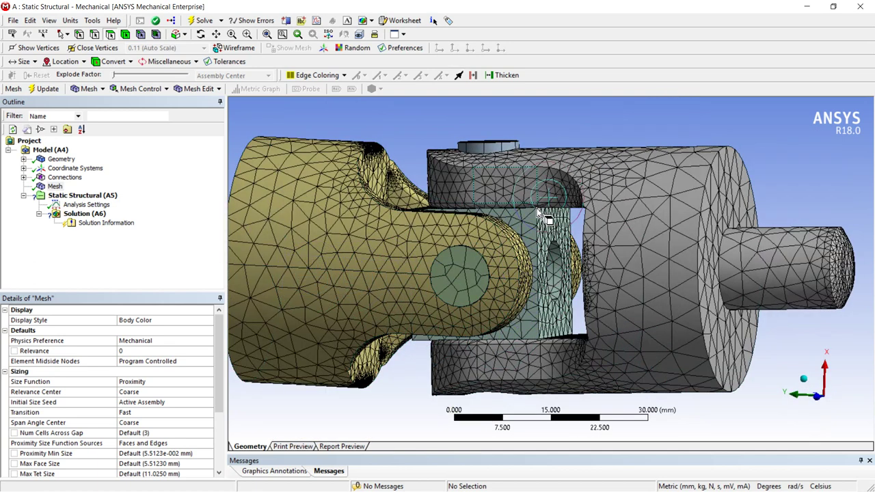
pyautogui.scroll(-2, 528, 198)
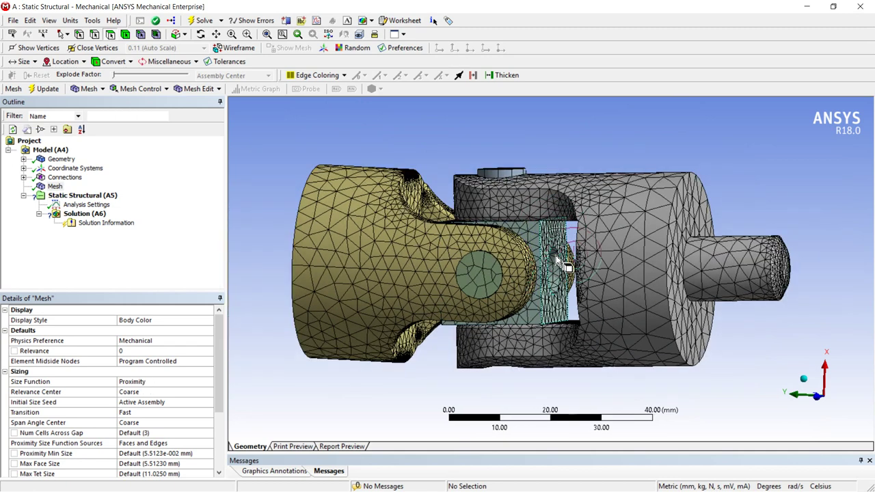
# Set the Size Function to Curvature and regenerate the mesh.
pyautogui.click(194, 386)
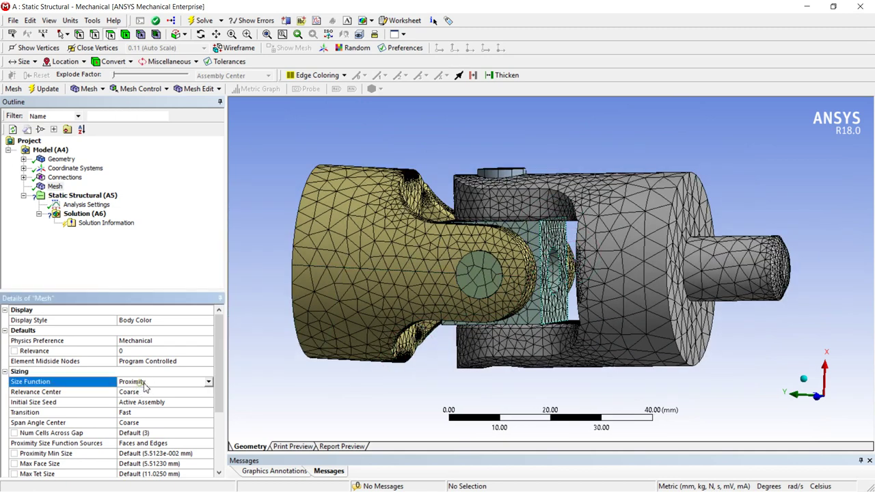
pyautogui.click(210, 383)
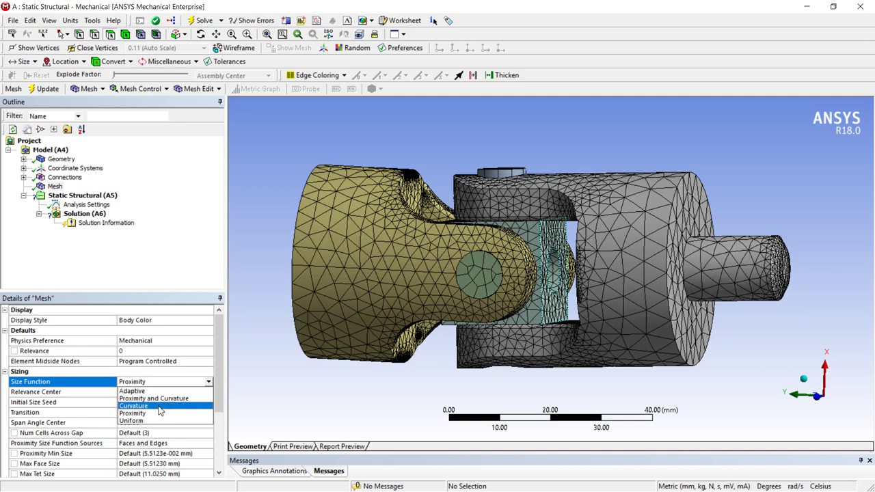
pyautogui.click(159, 408)
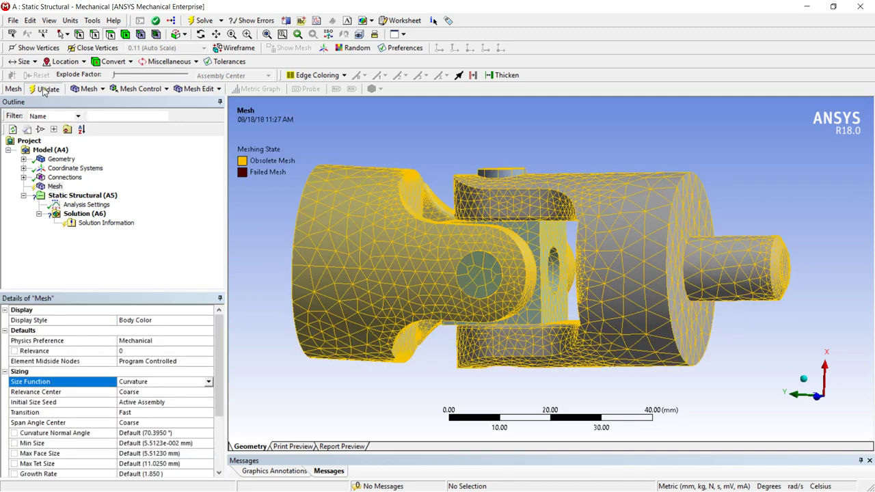
pyautogui.press('F5')
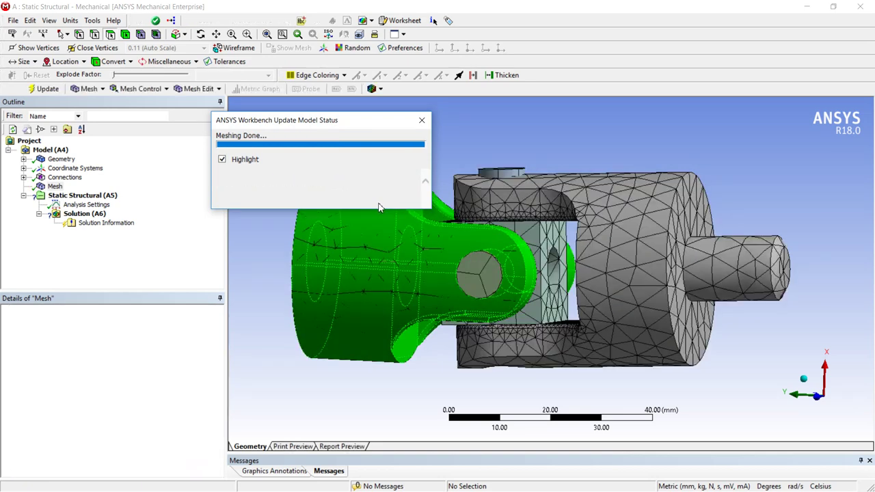
# Select Mesh, clear the body highlight, and orbit and zoom to inspect the Curvature mesh.
pyautogui.click(55, 187)
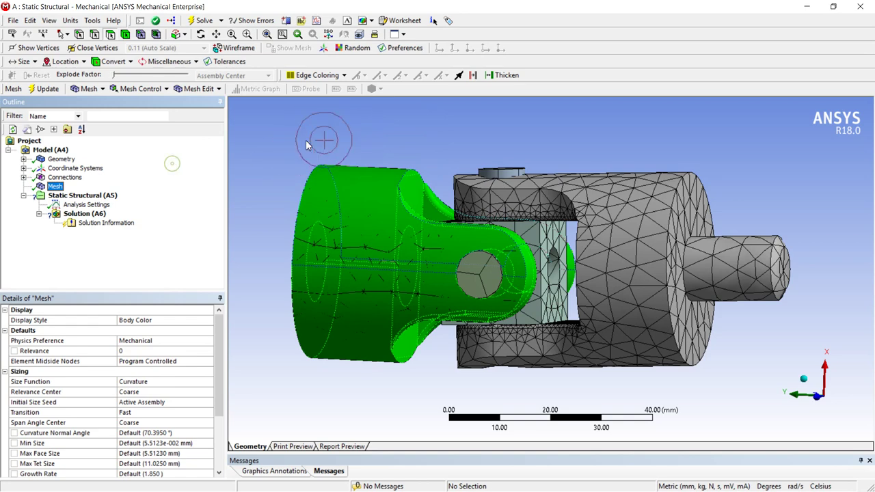
pyautogui.click(305, 140)
pyautogui.scroll(-2, 492, 242)
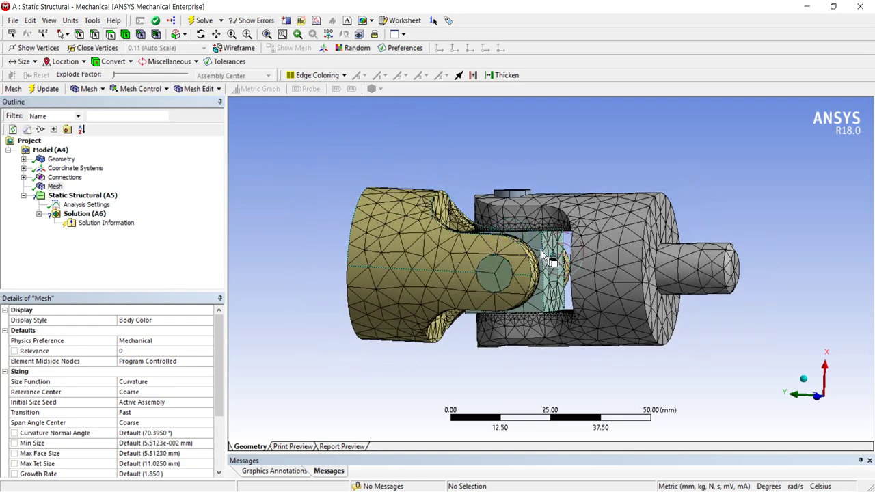
pyautogui.moveTo(492, 241); pyautogui.dragTo(539, 149, button='middle')
pyautogui.scroll(5, 483, 300)
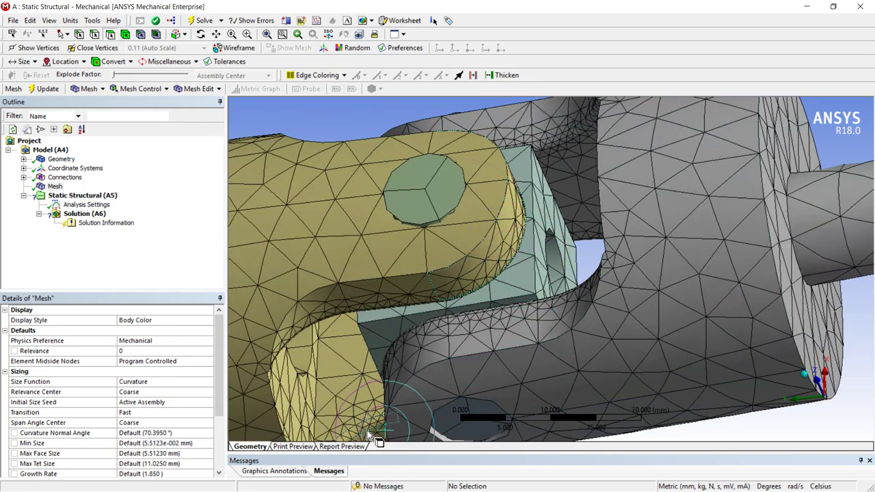
pyautogui.scroll(-3, 369, 434)
pyautogui.scroll(4, 426, 371)
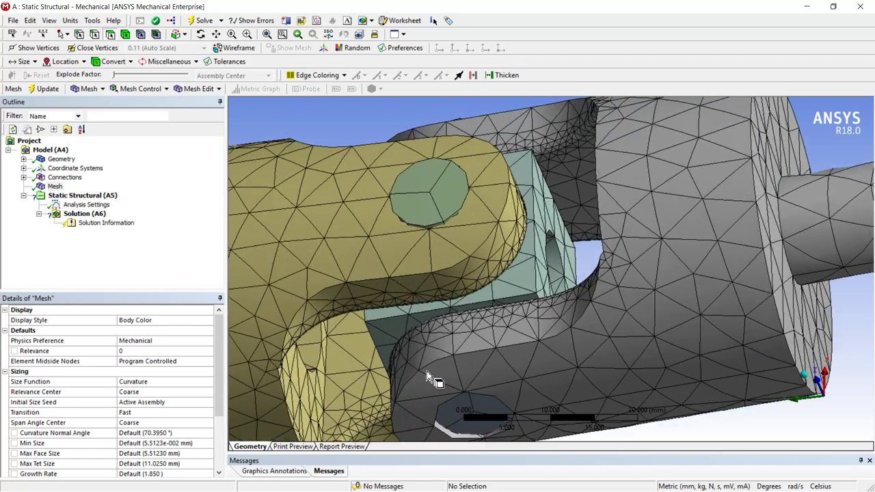
pyautogui.scroll(-1, 585, 149)
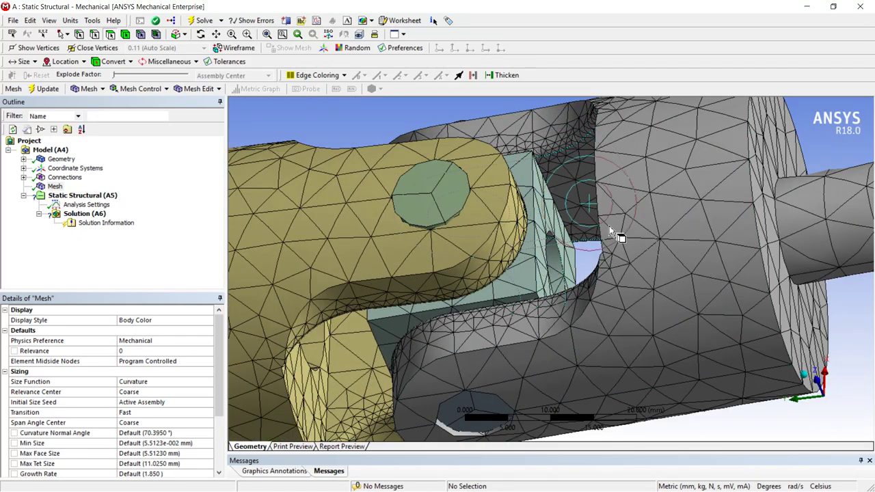
pyautogui.scroll(-4, 609, 225)
pyautogui.moveTo(609, 226); pyautogui.dragTo(602, 126, button='middle')
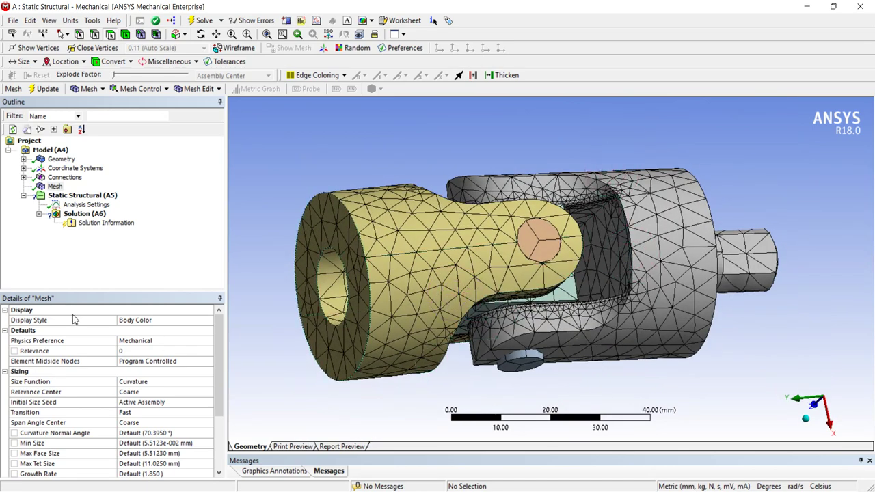
# Set the Size Function to Proximity and Curvature, then rotate and zoom to check the denser mesh.
pyautogui.click(156, 383)
pyautogui.click(208, 383)
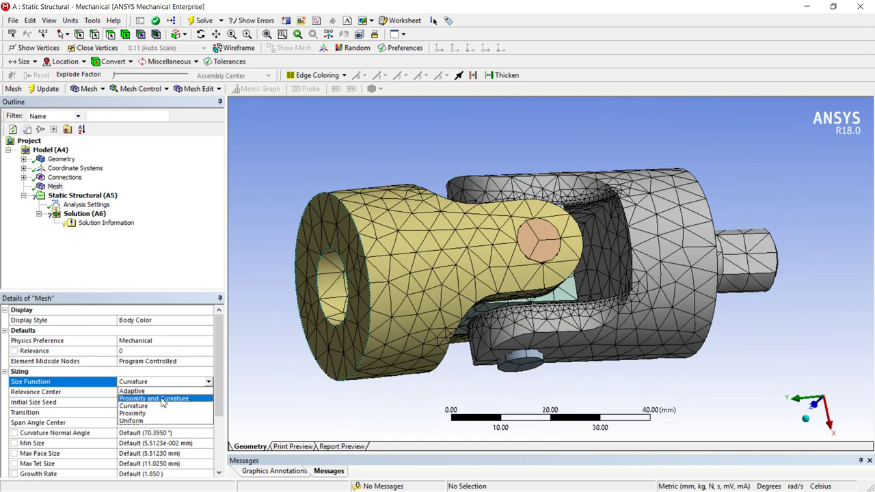
pyautogui.click(163, 399)
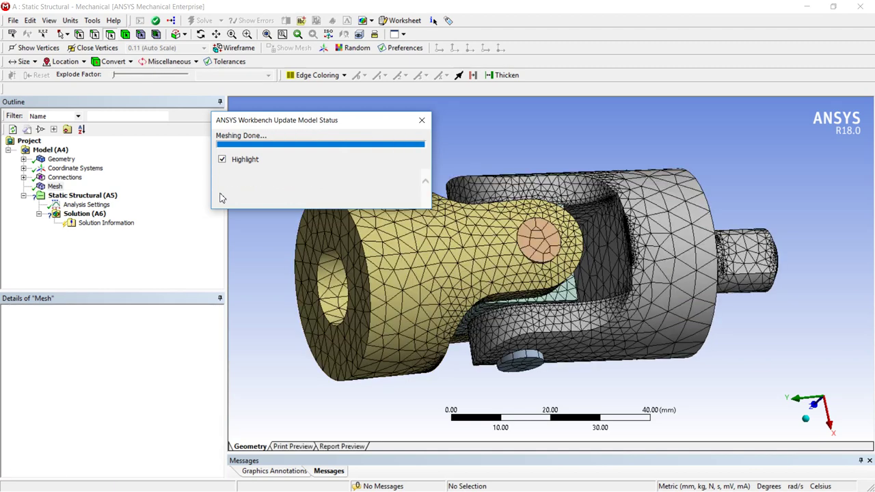
pyautogui.moveTo(528, 273); pyautogui.dragTo(620, 351, button='middle')
pyautogui.scroll(3, 620, 350)
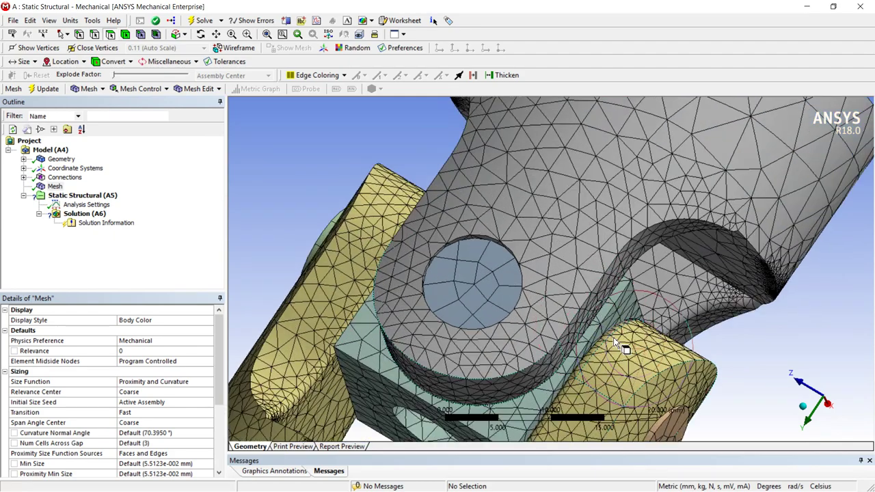
pyautogui.scroll(-3, 619, 351)
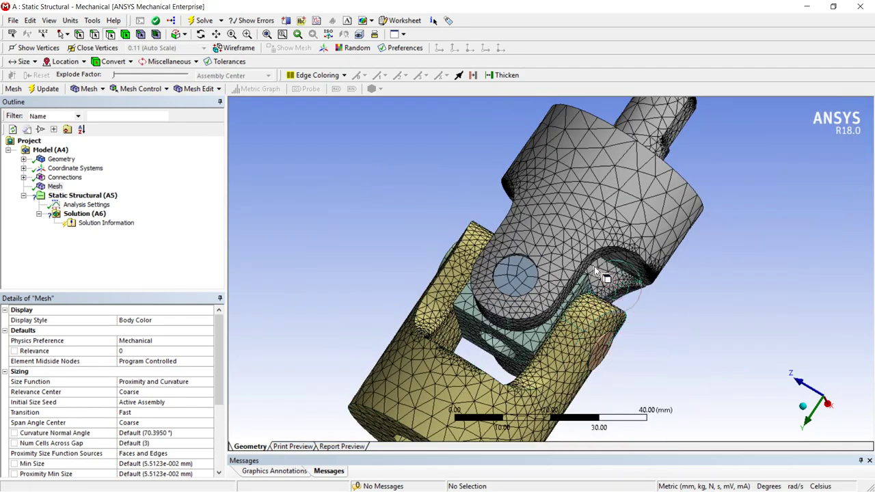
pyautogui.moveTo(605, 284); pyautogui.dragTo(287, 369, button='middle')
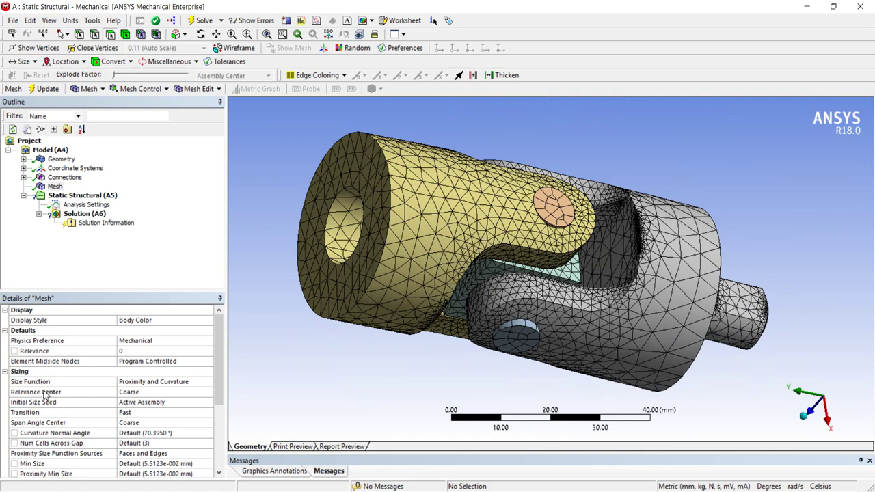
# Keep Relevance Center at Coarse and switch the Size Function to Adaptive.
pyautogui.click(144, 395)
pyautogui.click(209, 394)
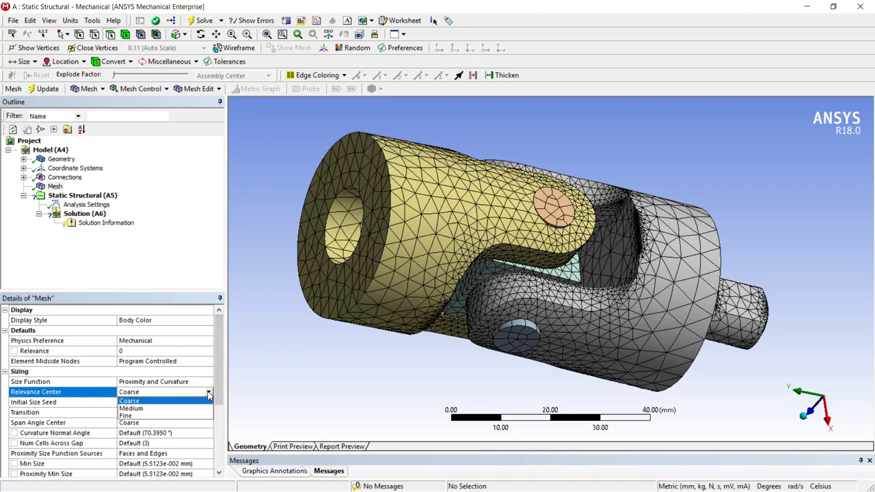
pyautogui.click(155, 400)
pyautogui.click(159, 384)
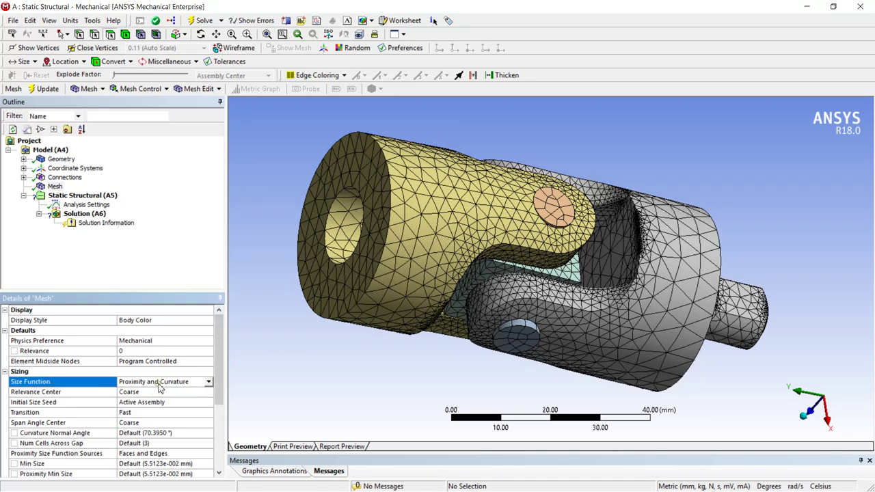
pyautogui.click(208, 382)
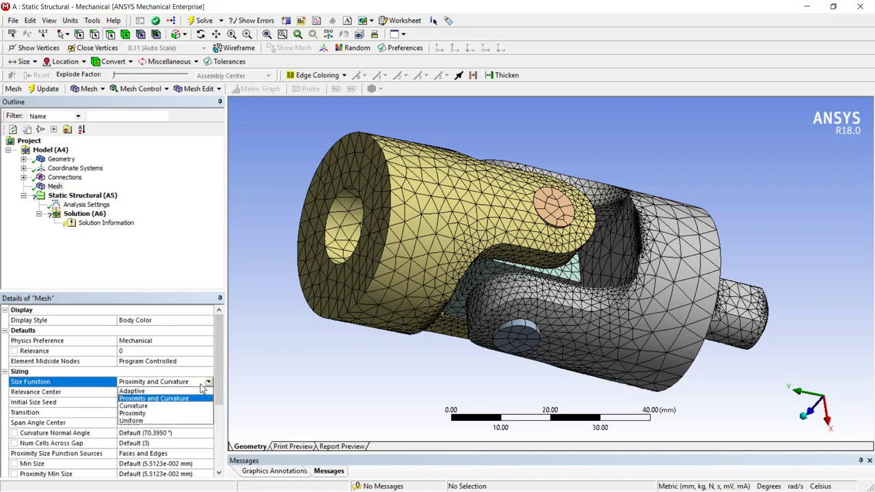
pyautogui.click(155, 393)
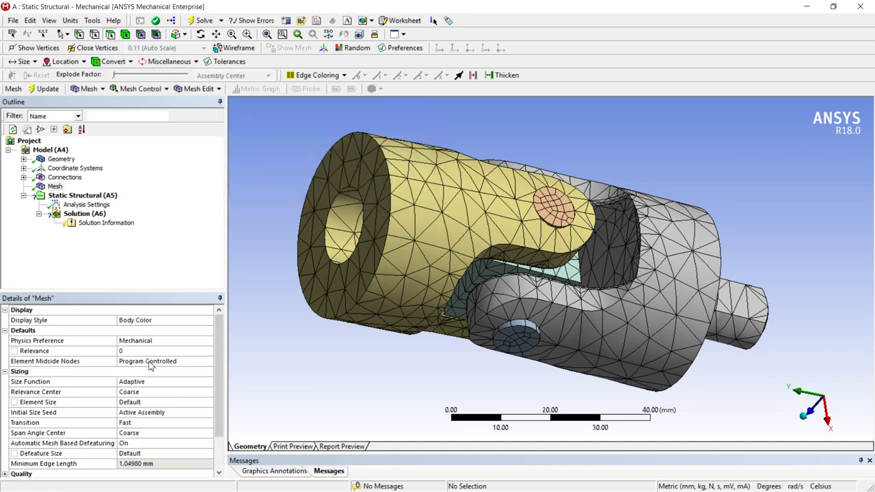
# Raise Relevance Center to Medium, then Fine, and update the mesh.
pyautogui.click(151, 395)
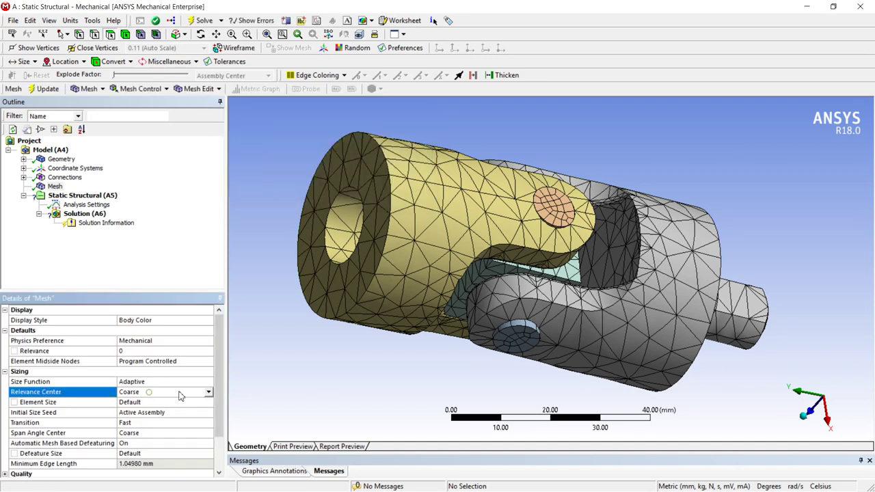
pyautogui.click(208, 393)
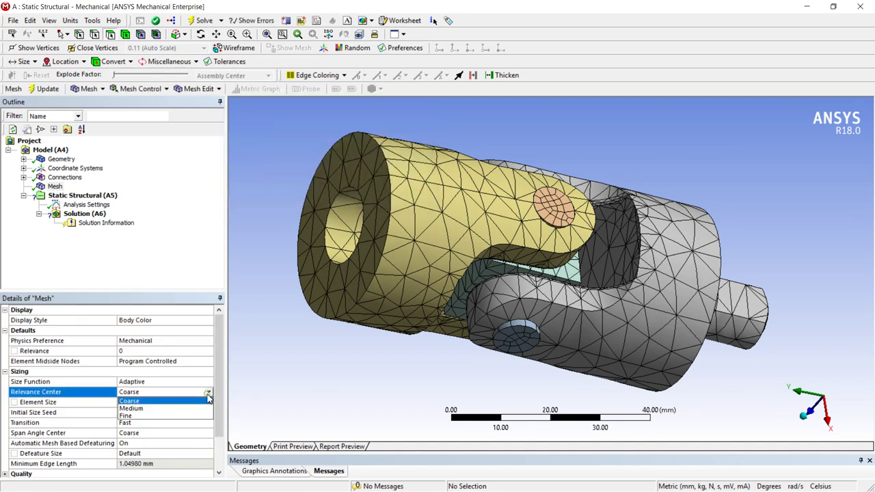
pyautogui.click(134, 409)
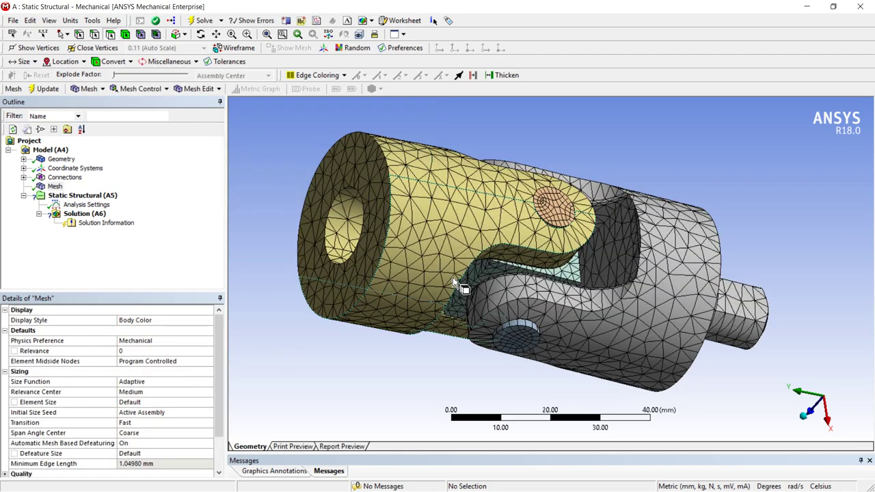
pyautogui.scroll(-2, 453, 277)
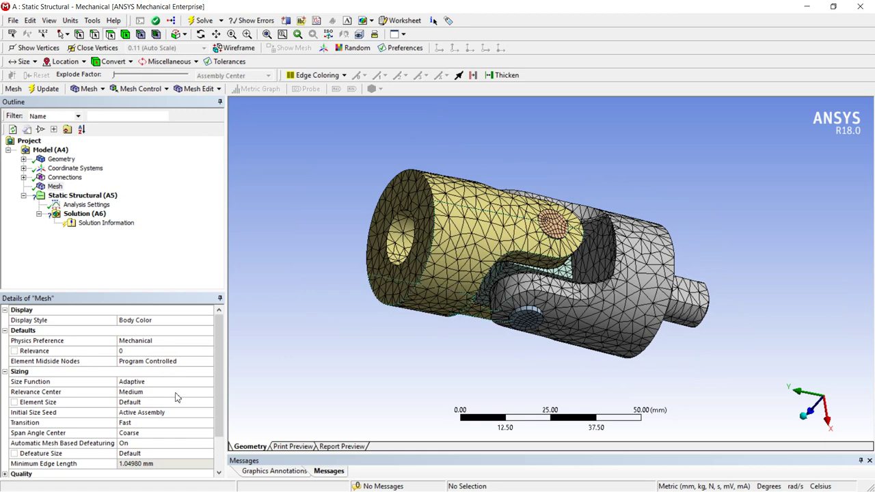
pyautogui.click(176, 392)
pyautogui.click(208, 395)
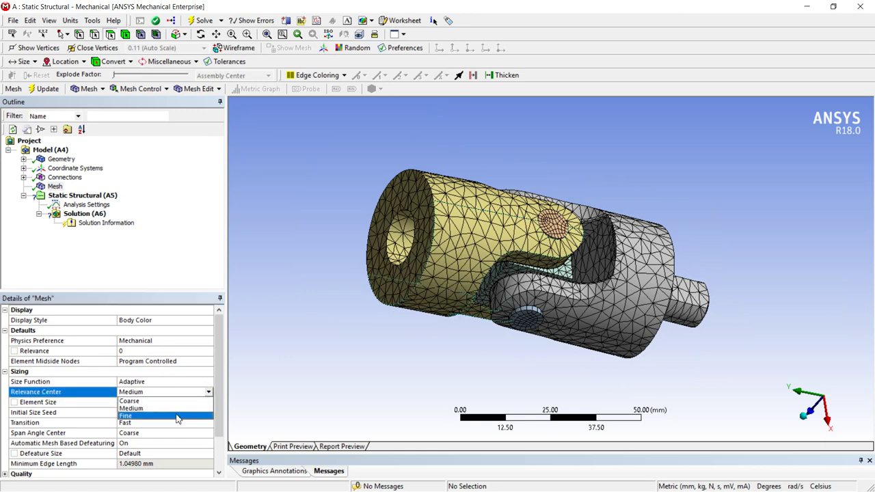
pyautogui.click(177, 416)
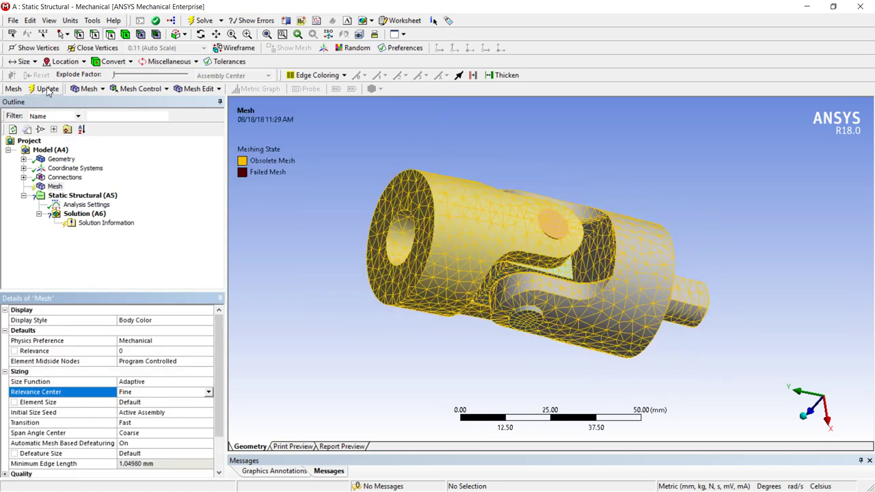
pyautogui.click(47, 90)
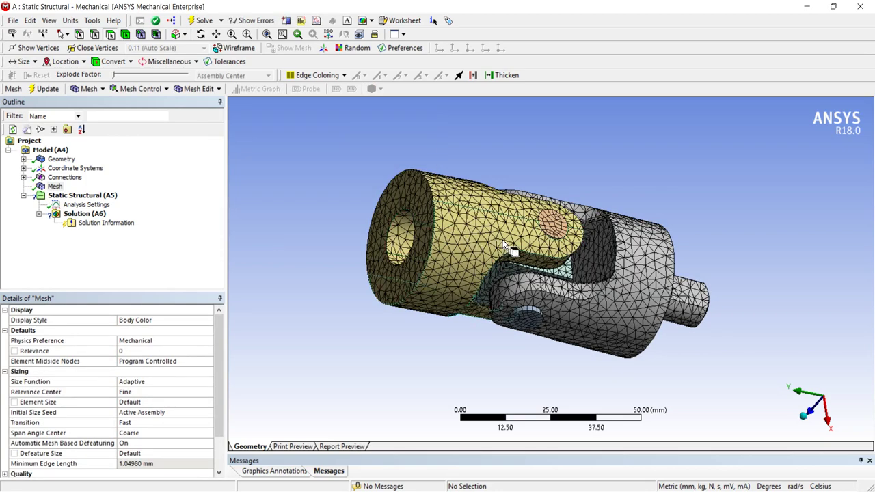
pyautogui.scroll(5, 503, 239)
pyautogui.moveTo(532, 280); pyautogui.dragTo(557, 176, button='middle')
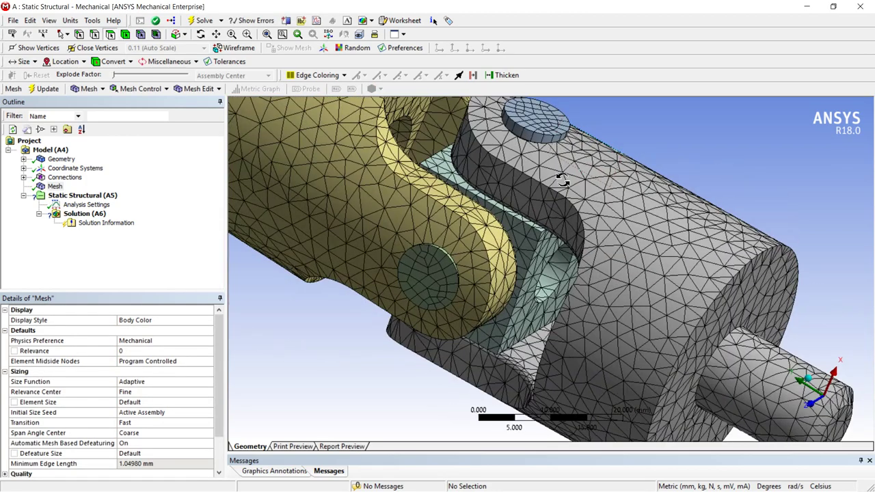
pyautogui.scroll(-5, 556, 176)
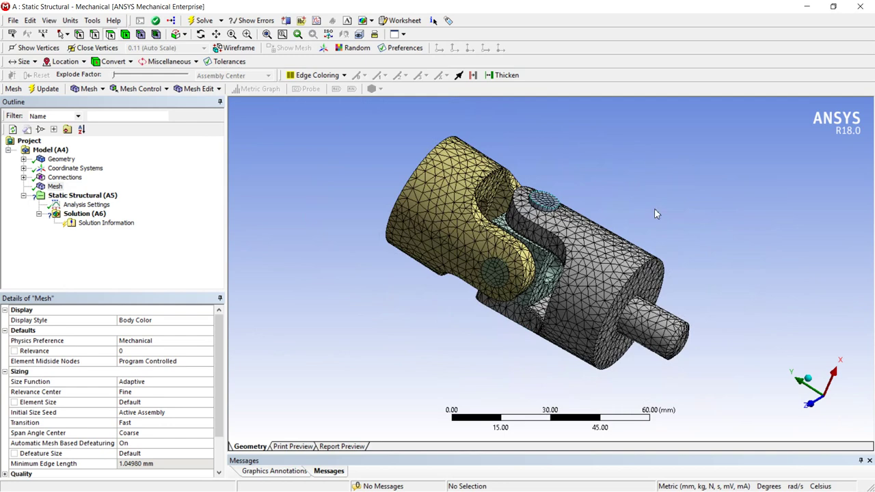
pyautogui.scroll(2, 629, 254)
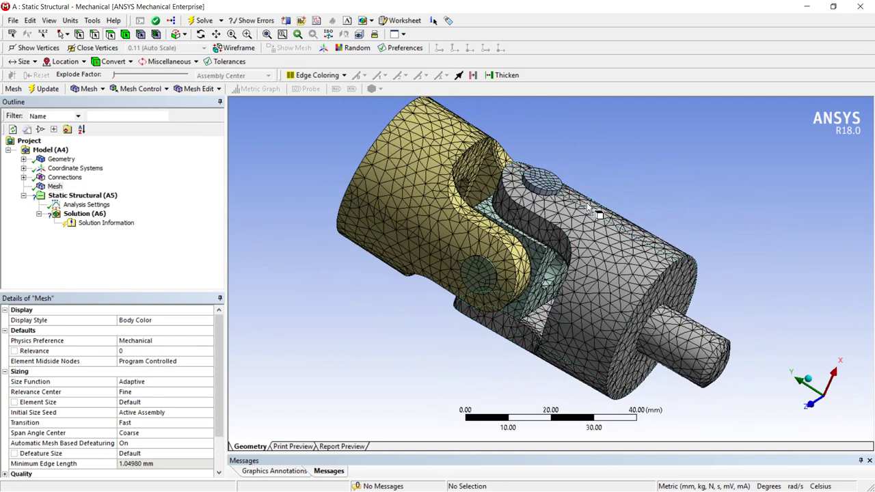
pyautogui.scroll(-1, 588, 208)
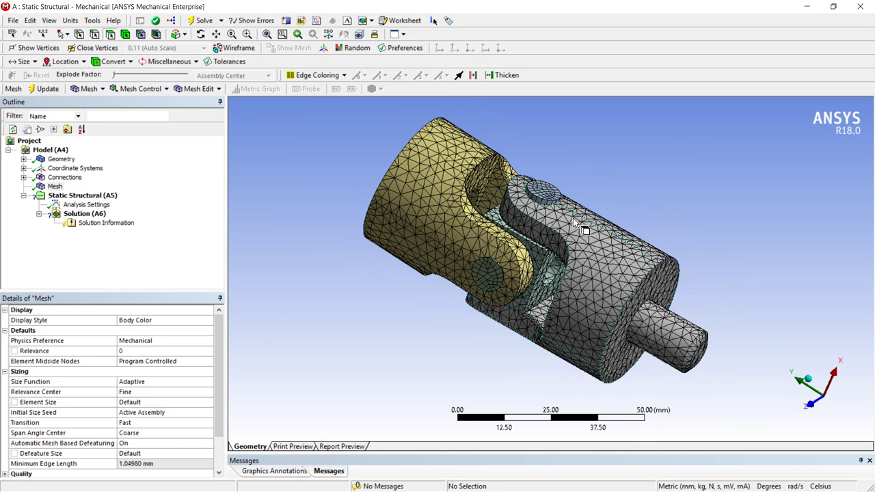
pyautogui.scroll(2, 574, 225)
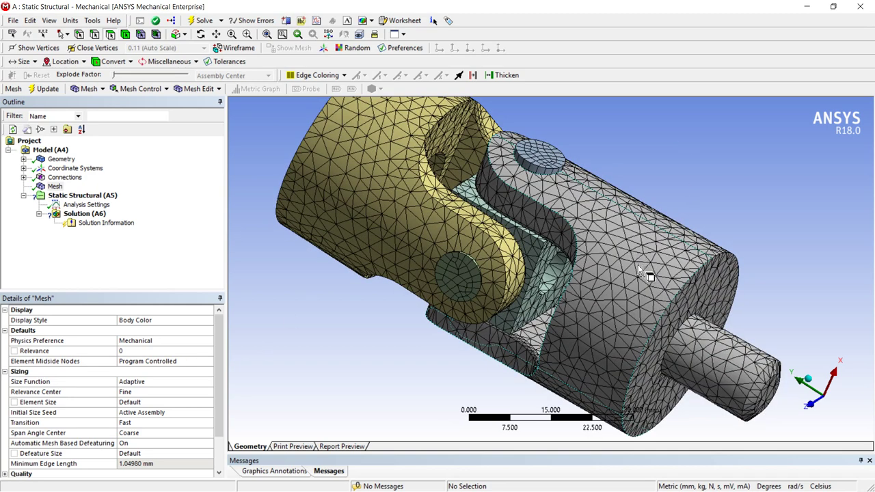
pyautogui.scroll(-3, 646, 259)
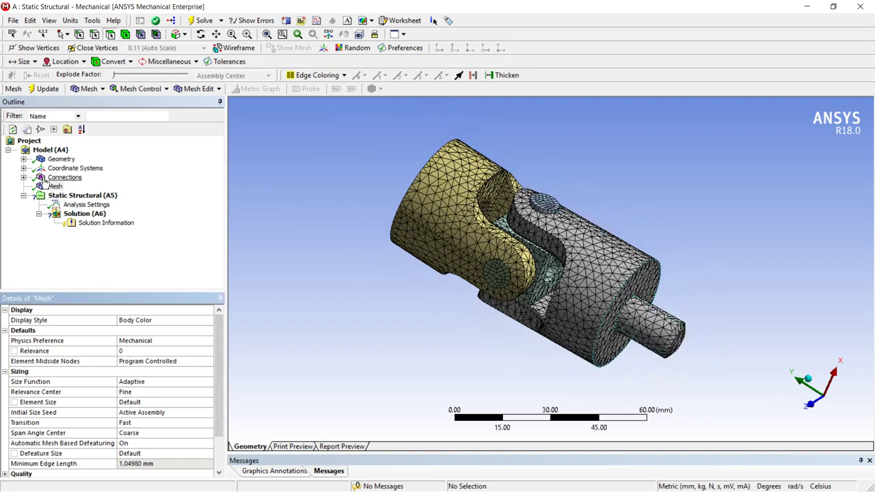
# In Static Structural, apply a Fixed Support to the yellow yoke's end face.
pyautogui.click(60, 196)
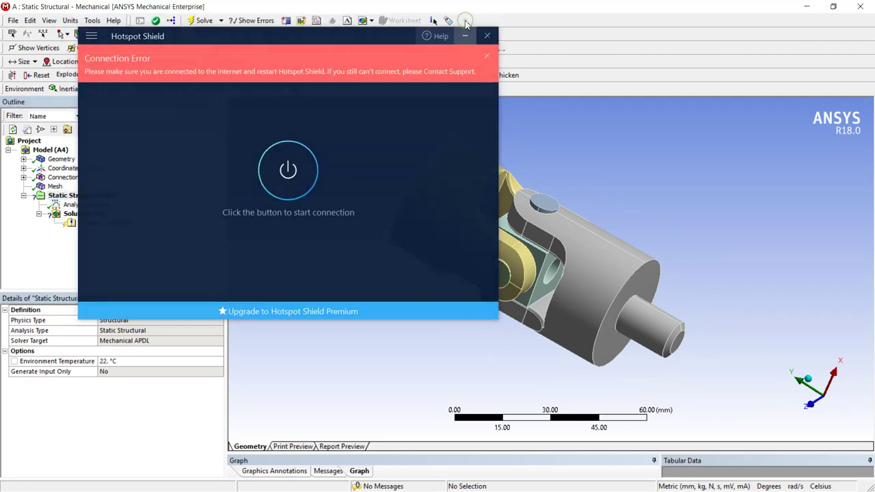
pyautogui.click(464, 36)
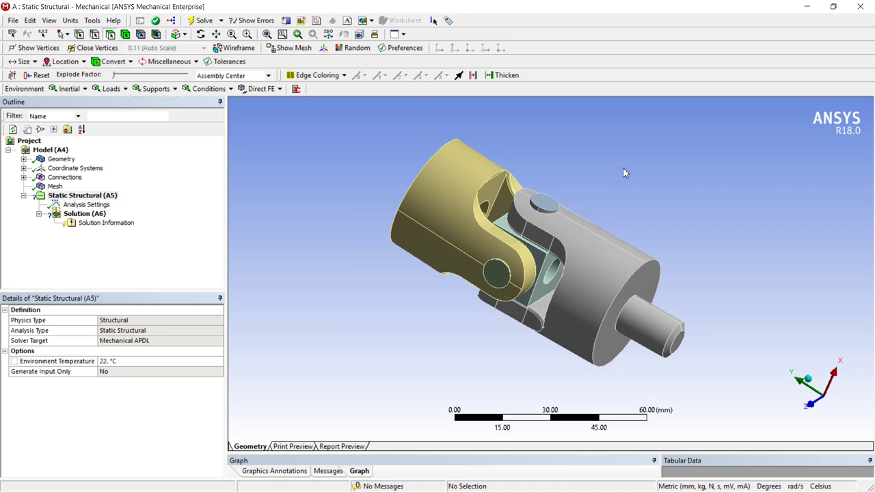
pyautogui.moveTo(623, 167); pyautogui.dragTo(545, 174, button='middle')
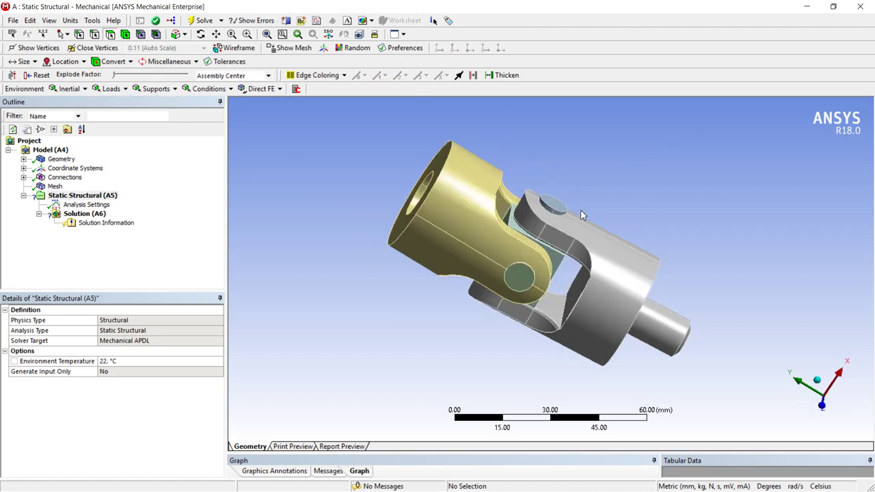
pyautogui.moveTo(582, 217); pyautogui.dragTo(500, 260, button='middle')
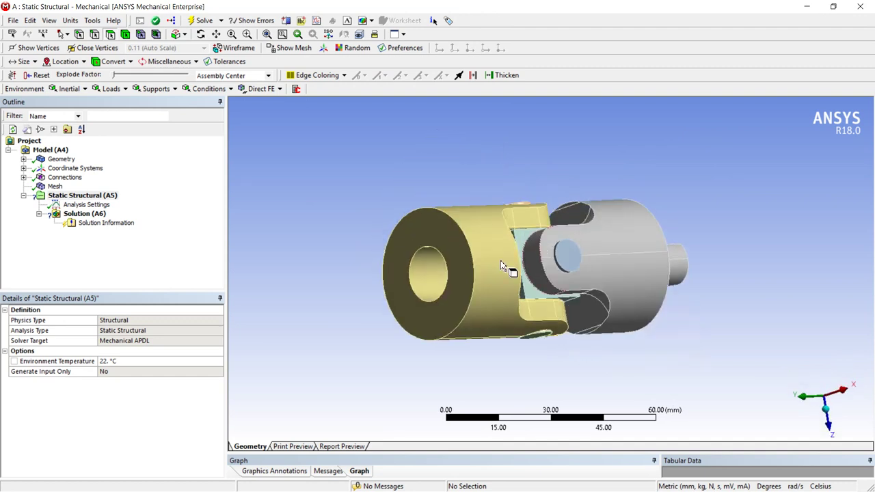
pyautogui.click(425, 236)
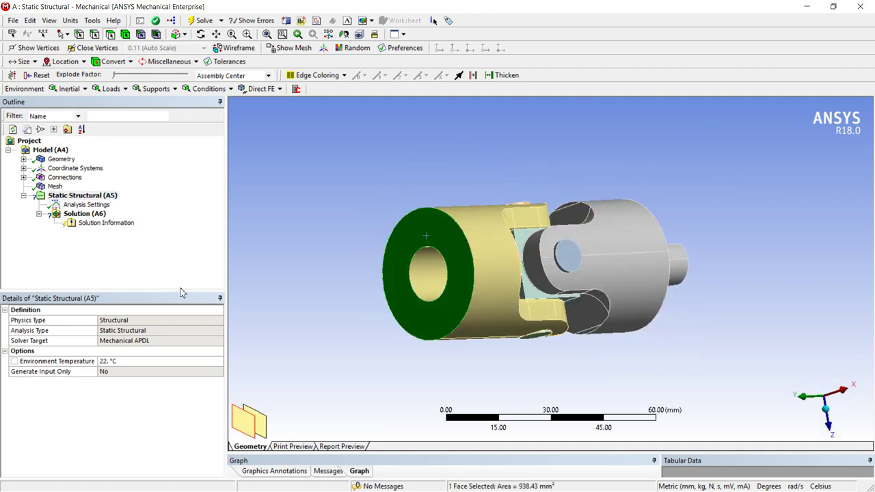
pyautogui.click(156, 89)
pyautogui.click(159, 102)
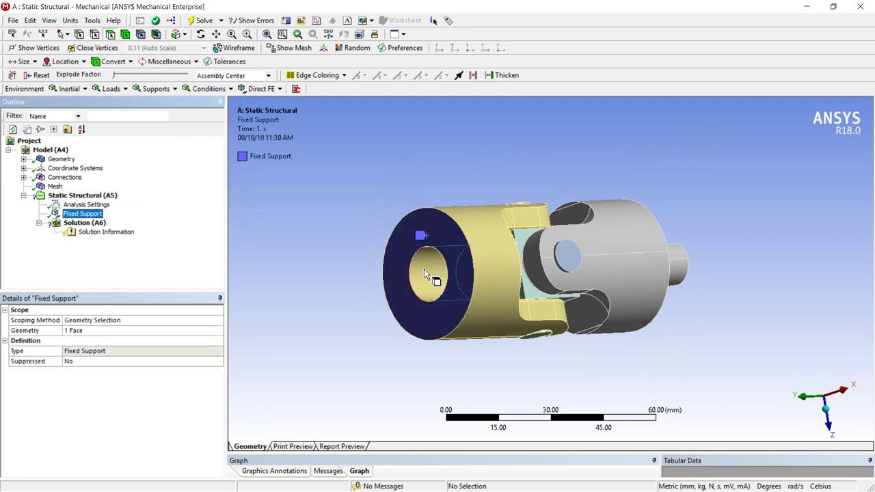
pyautogui.moveTo(425, 274); pyautogui.dragTo(410, 227, button='middle')
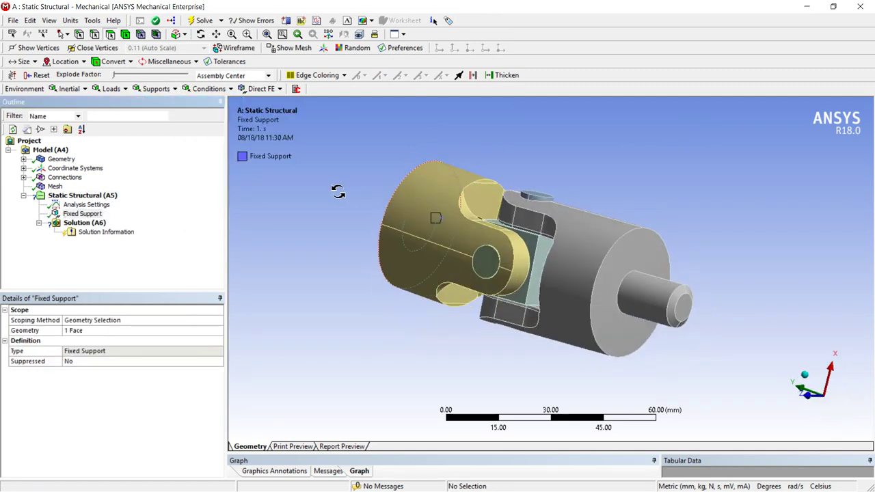
pyautogui.moveTo(338, 192); pyautogui.dragTo(265, 205, button='middle')
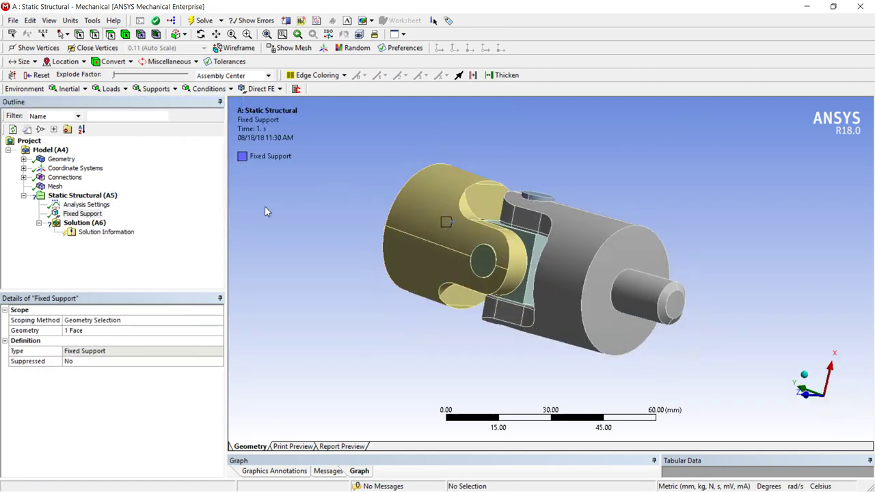
# Apply a 100 N·mm Moment to the grey cylinder's end face with its direction reversed.
pyautogui.click(611, 267)
pyautogui.click(109, 89)
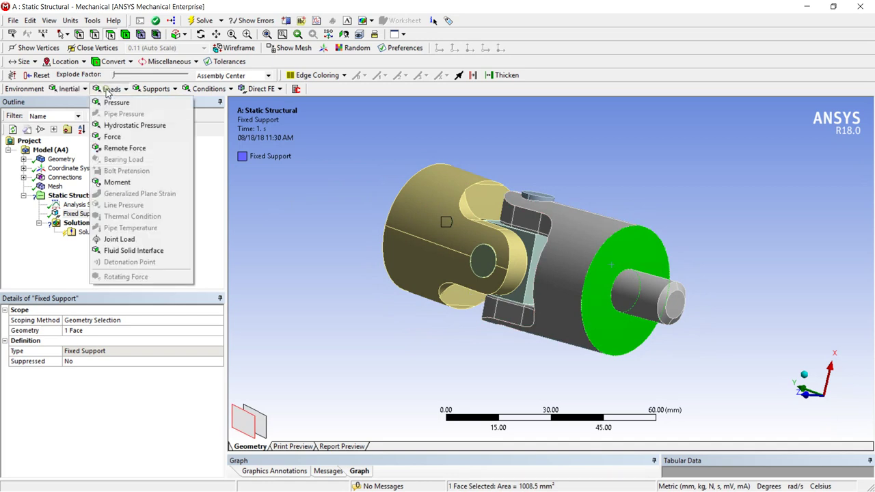
pyautogui.moveTo(117, 182); pyautogui.dragTo(127, 171)
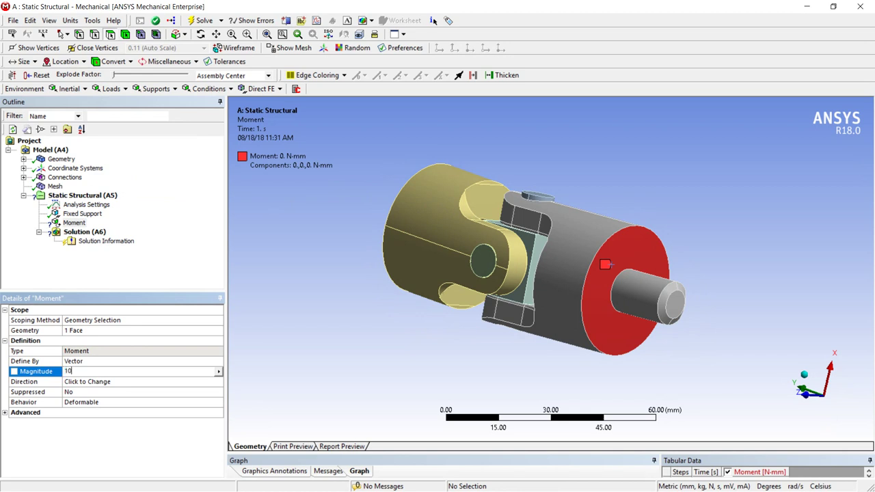
pyautogui.press('Return')
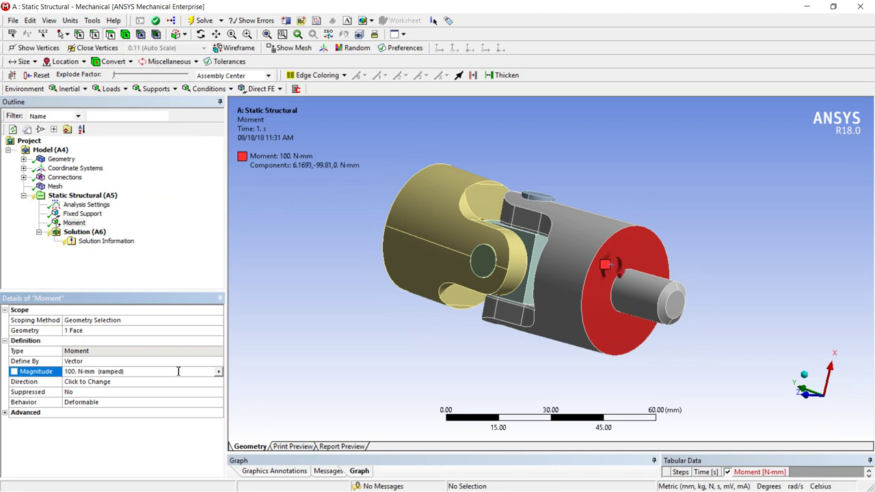
pyautogui.scroll(4, 704, 236)
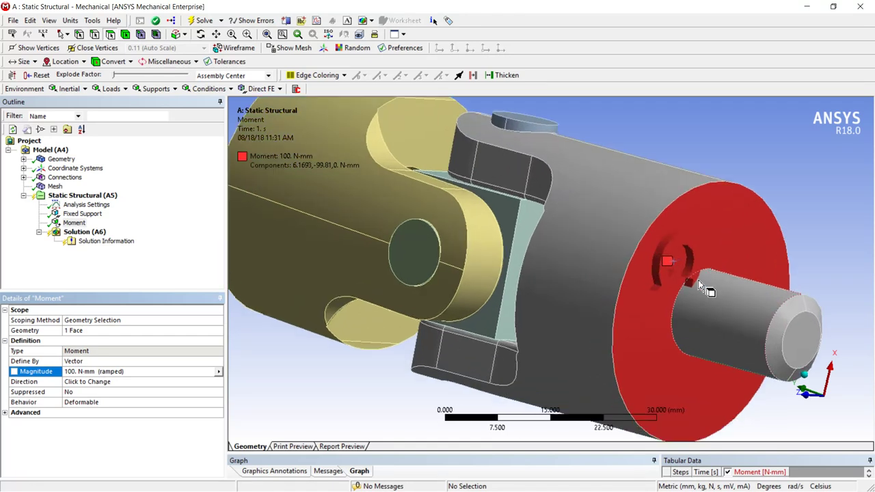
pyautogui.click(93, 382)
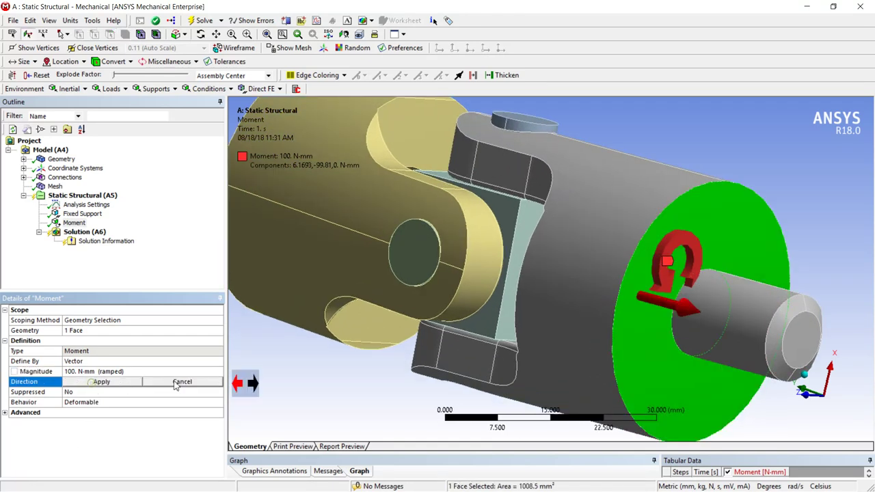
pyautogui.click(253, 385)
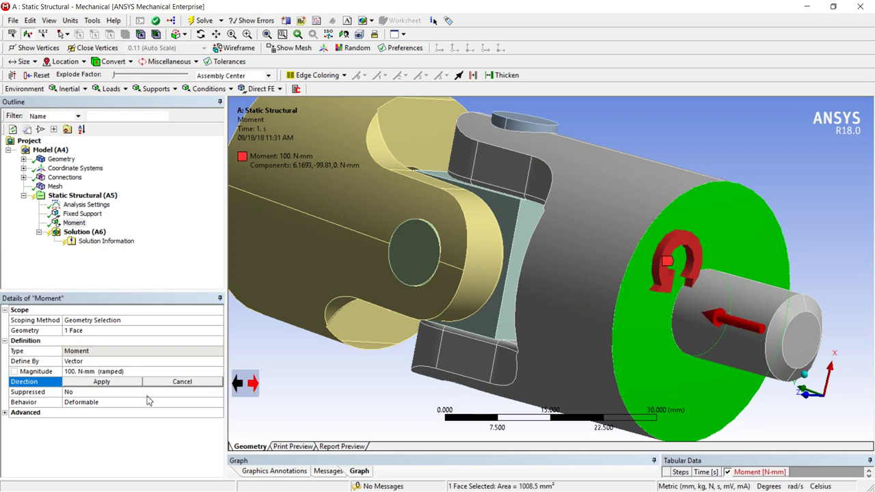
pyautogui.click(114, 381)
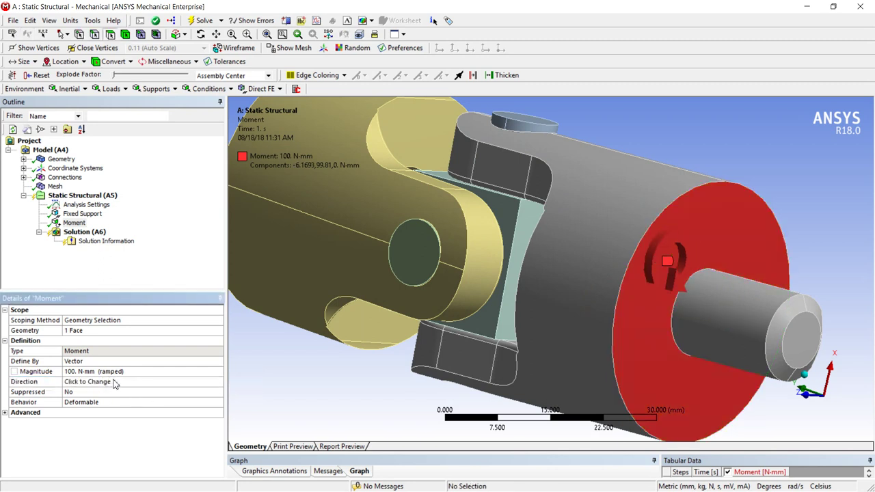
pyautogui.scroll(-3, 390, 332)
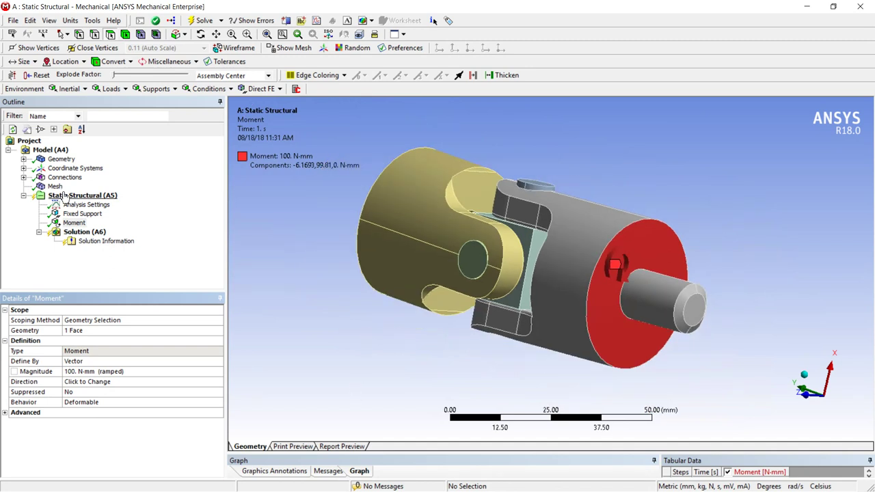
# Run Solve on Solution (A6) to compute the static structural analysis.
pyautogui.click(82, 232)
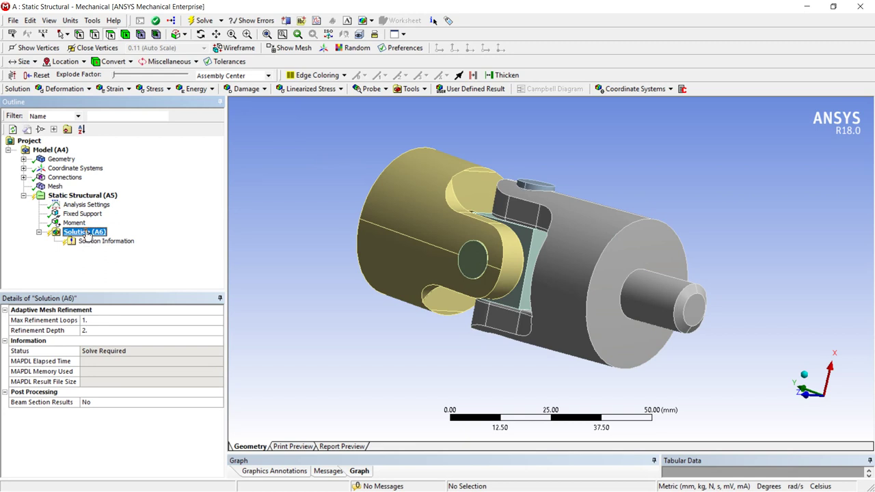
pyautogui.rightClick(89, 234)
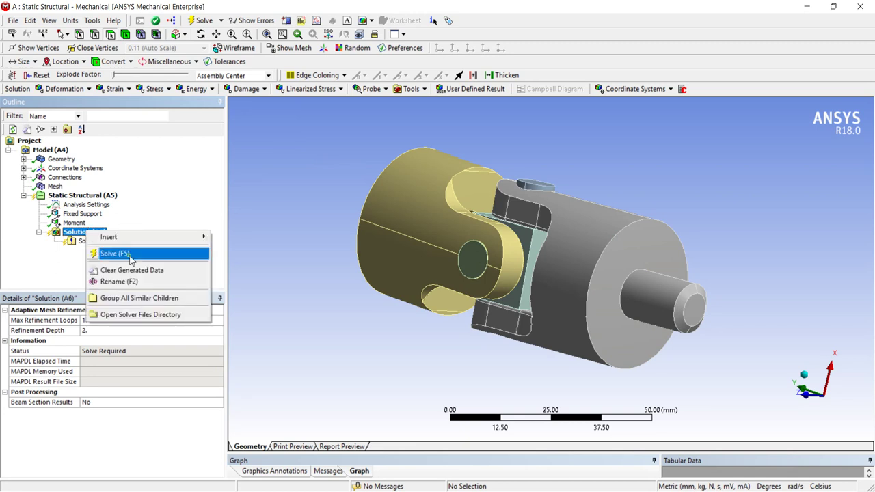
pyautogui.click(130, 255)
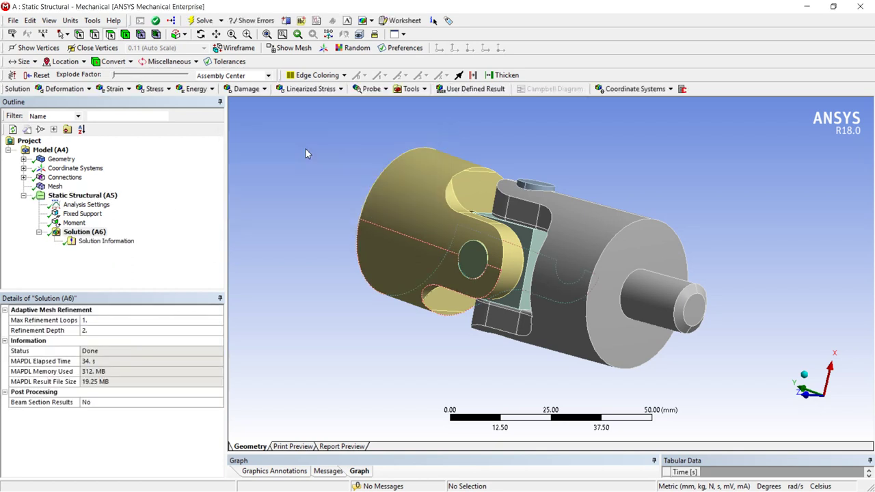
# Add Total Deformation and Equivalent (von-Mises) Stress results, then evaluate all results.
pyautogui.click(89, 232)
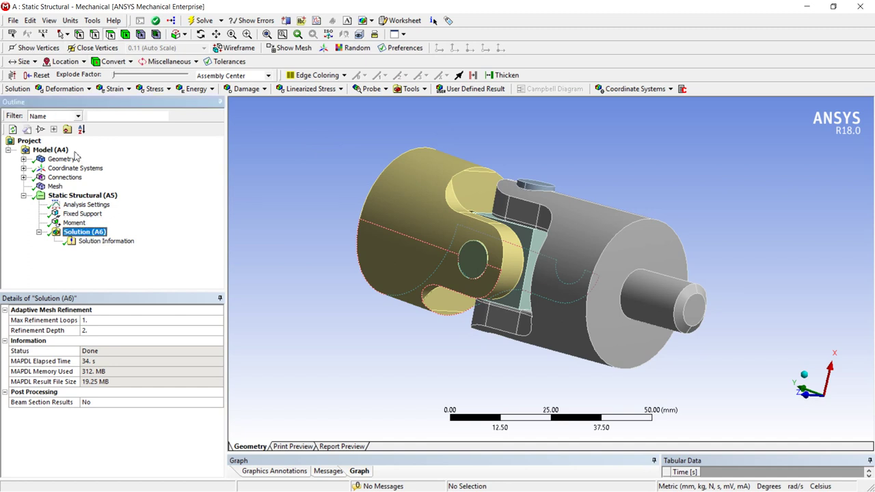
pyautogui.click(64, 89)
pyautogui.click(55, 103)
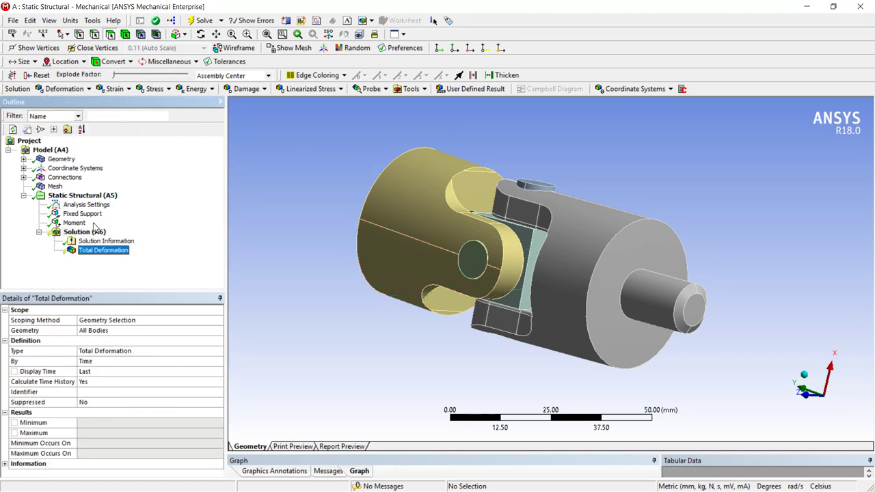
pyautogui.press('Left')
pyautogui.click(151, 89)
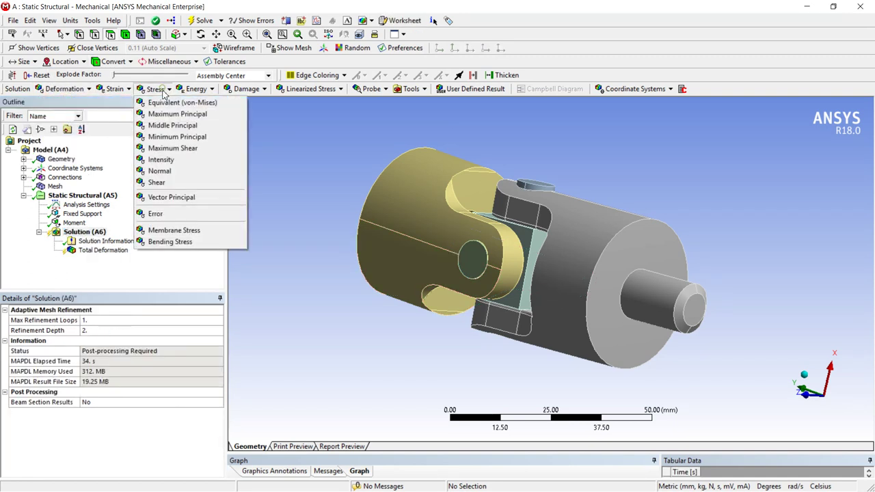
pyautogui.click(168, 103)
pyautogui.click(84, 232)
pyautogui.rightClick(87, 233)
pyautogui.click(113, 258)
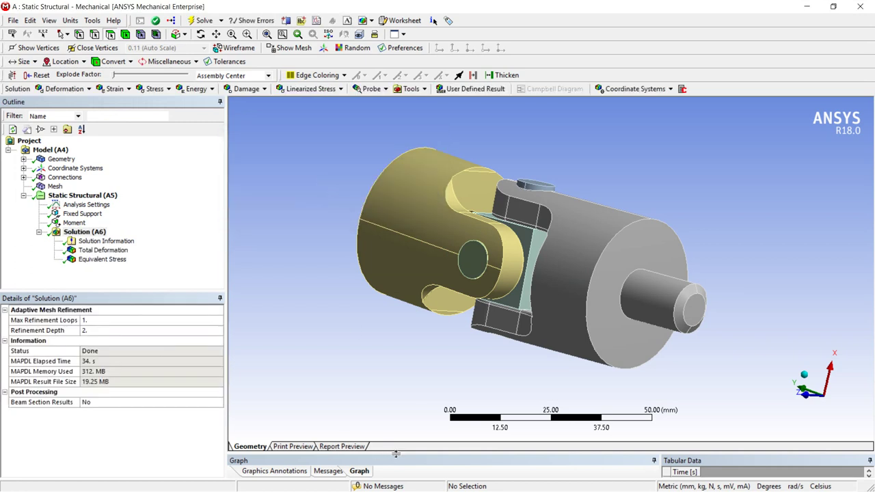
# Resize and rearrange the Graph pane in the window layout.
pyautogui.moveTo(397, 454); pyautogui.dragTo(356, 459)
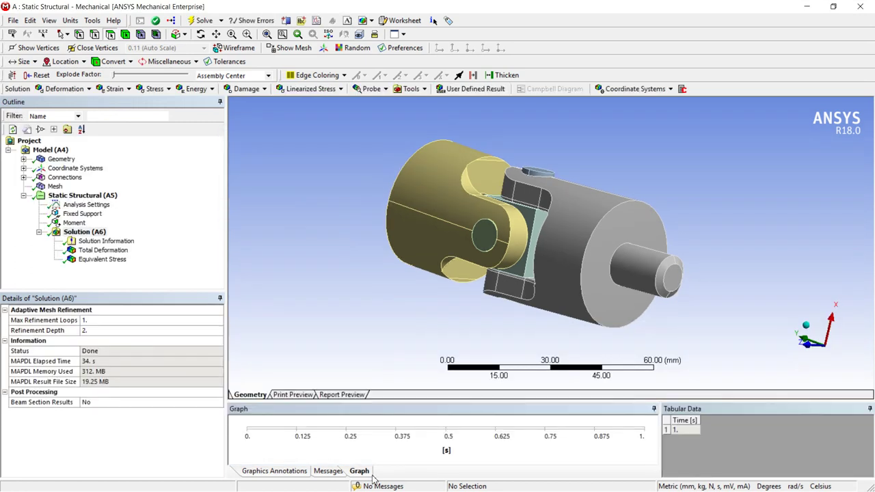
pyautogui.click(360, 473)
pyautogui.moveTo(366, 474); pyautogui.dragTo(189, 321)
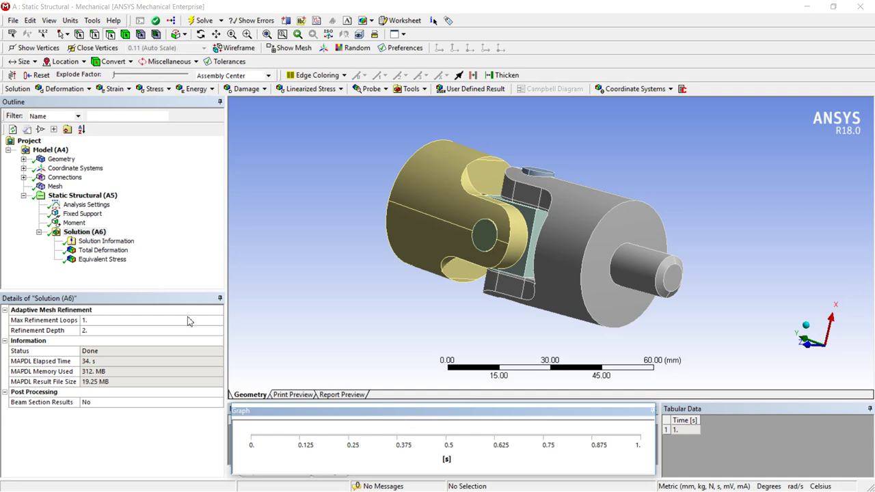
# Show the Total Deformation contour in metres, then centimetres, then back in millimetres.
pyautogui.click(104, 250)
pyautogui.moveTo(594, 203); pyautogui.dragTo(356, 181)
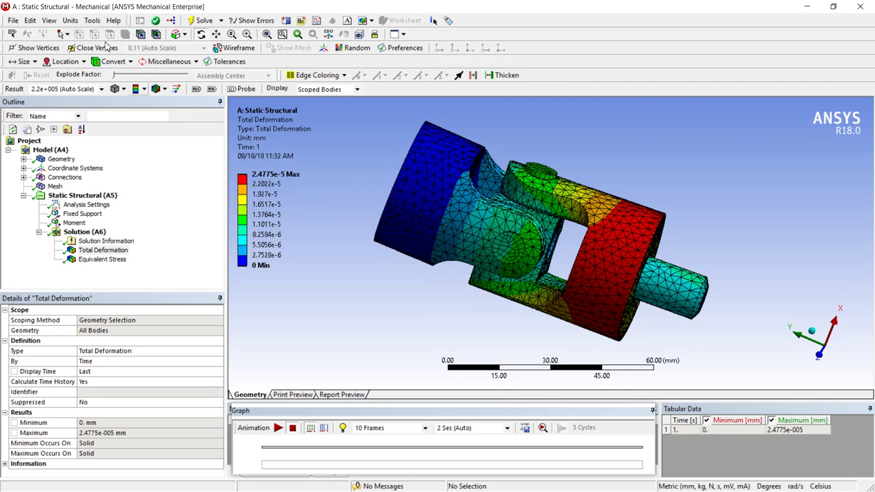
pyautogui.click(70, 21)
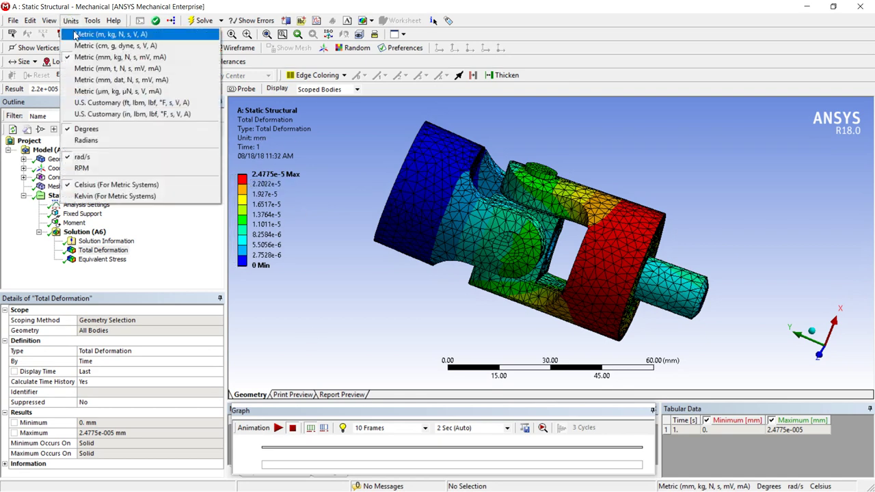
pyautogui.click(75, 34)
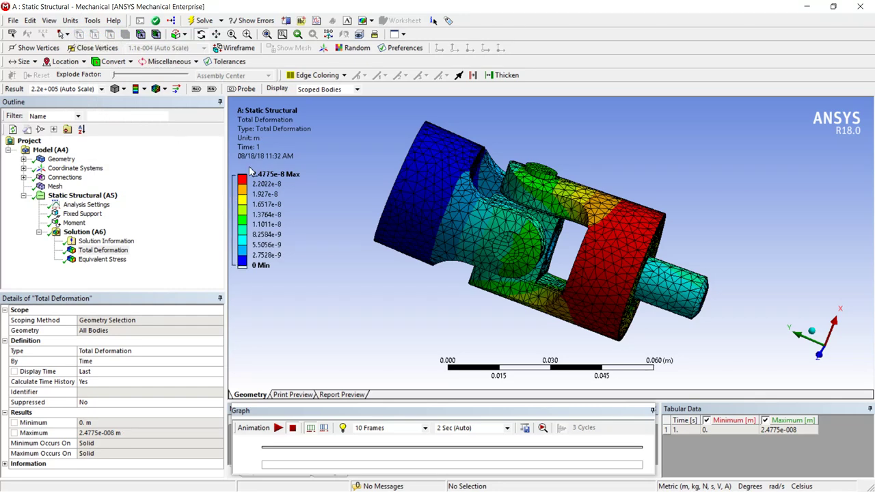
pyautogui.click(70, 21)
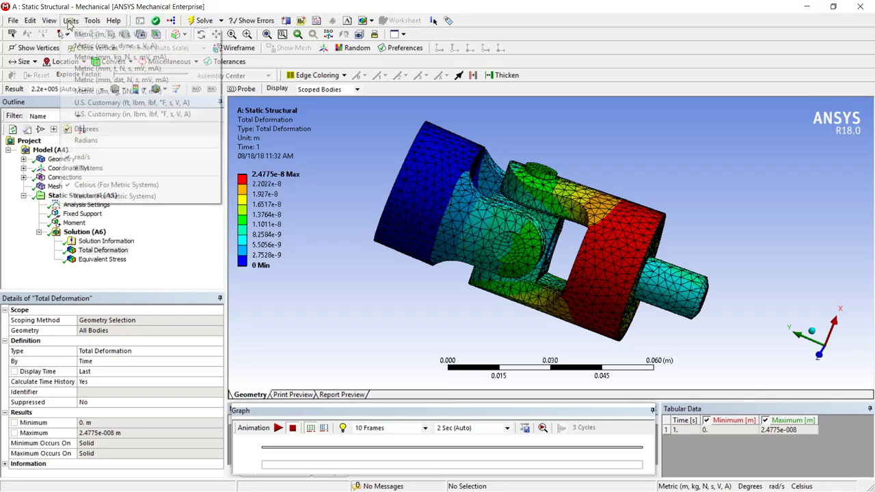
pyautogui.click(95, 45)
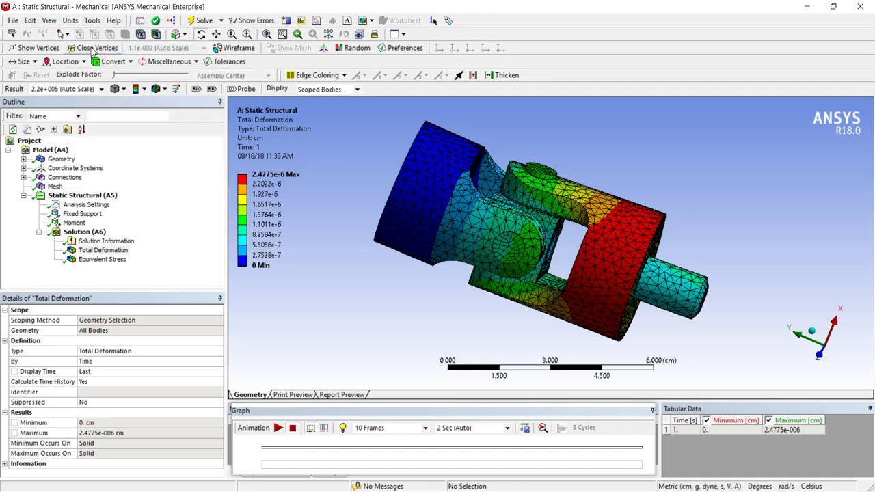
pyautogui.click(70, 21)
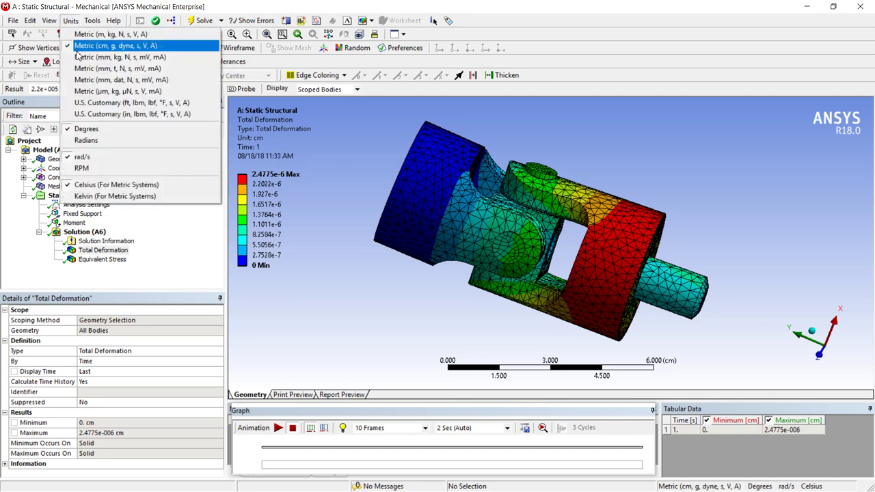
pyautogui.click(81, 59)
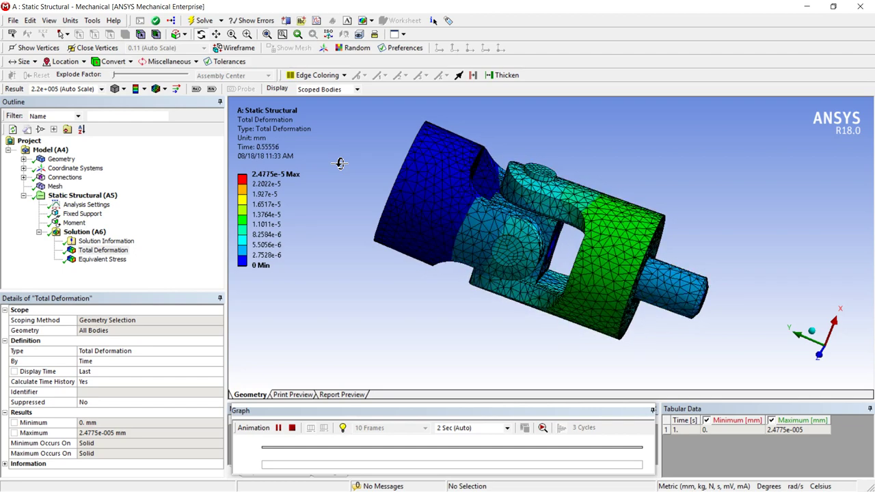
pyautogui.click(278, 428)
pyautogui.click(292, 431)
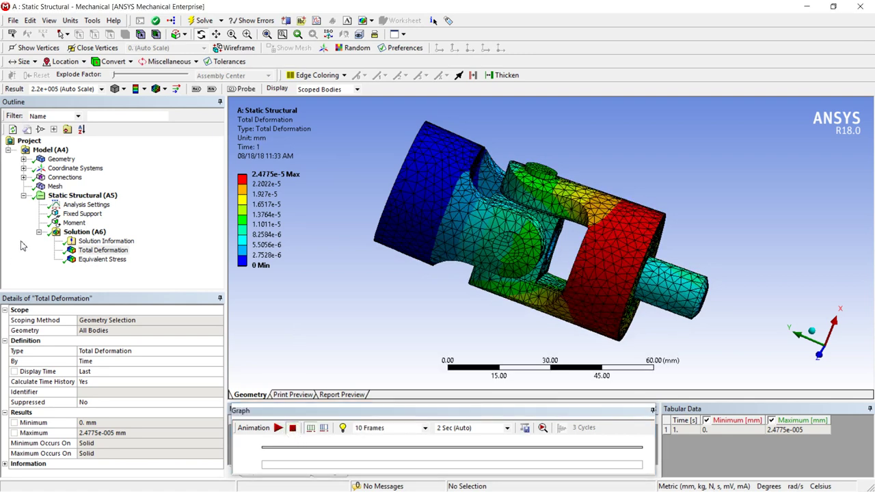
# Display the Equivalent Stress contour, then play and stop its animation.
pyautogui.click(101, 260)
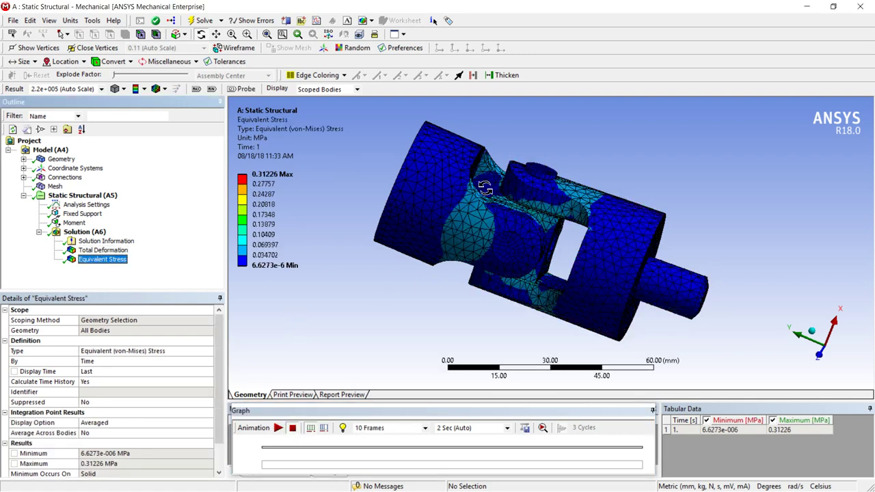
pyautogui.moveTo(407, 280); pyautogui.dragTo(546, 247, button='middle')
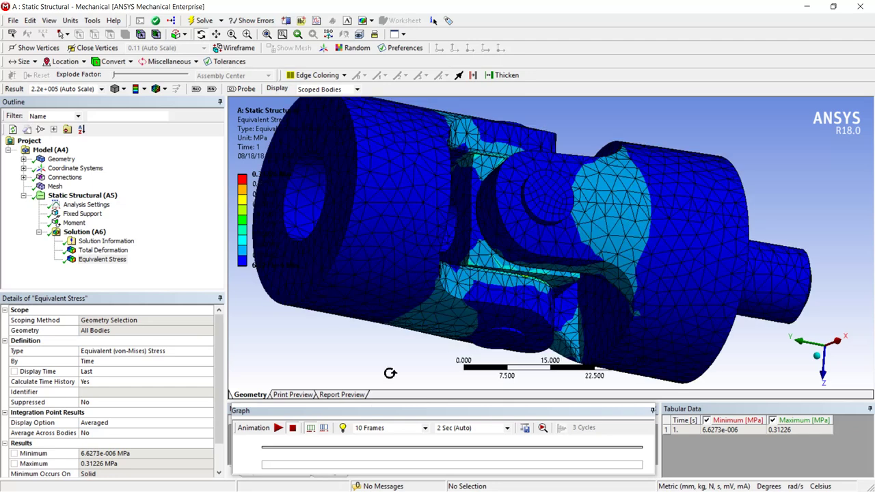
pyautogui.click(278, 427)
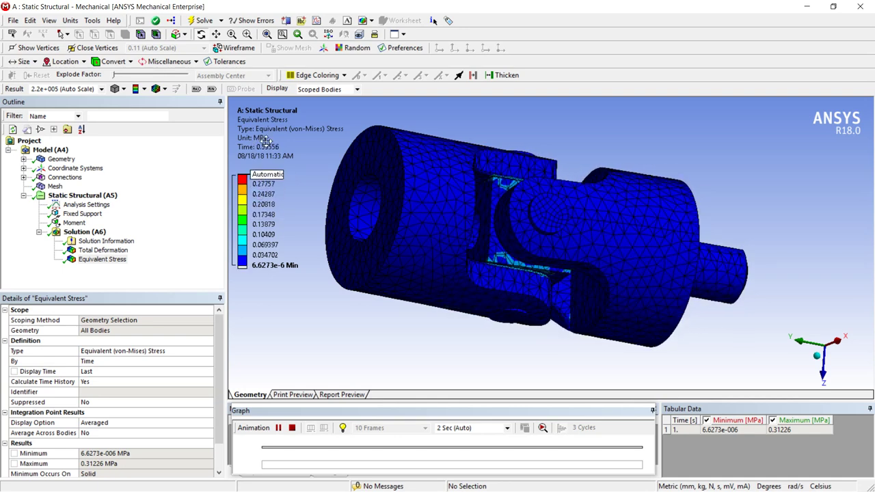
pyautogui.click(292, 428)
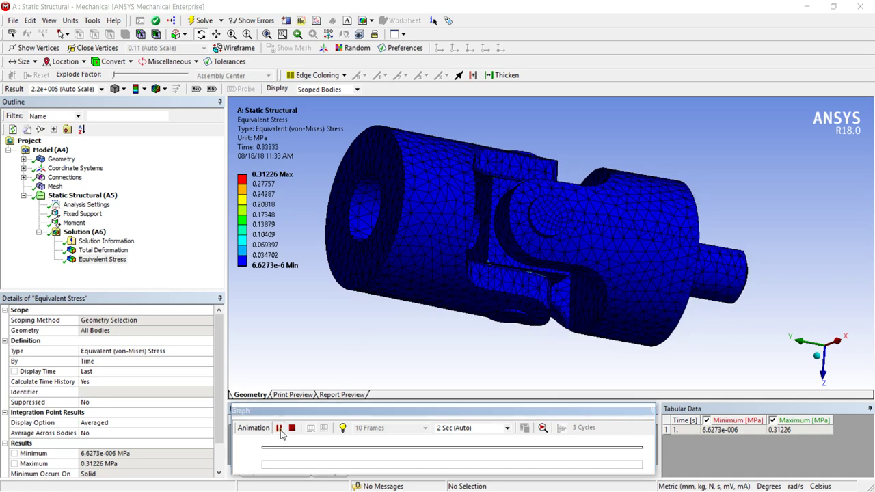
pyautogui.click(75, 223)
# Set the Moment magnitude to 1000 N·mm in Details, then Solve Solution (A6).
pyautogui.click(91, 371)
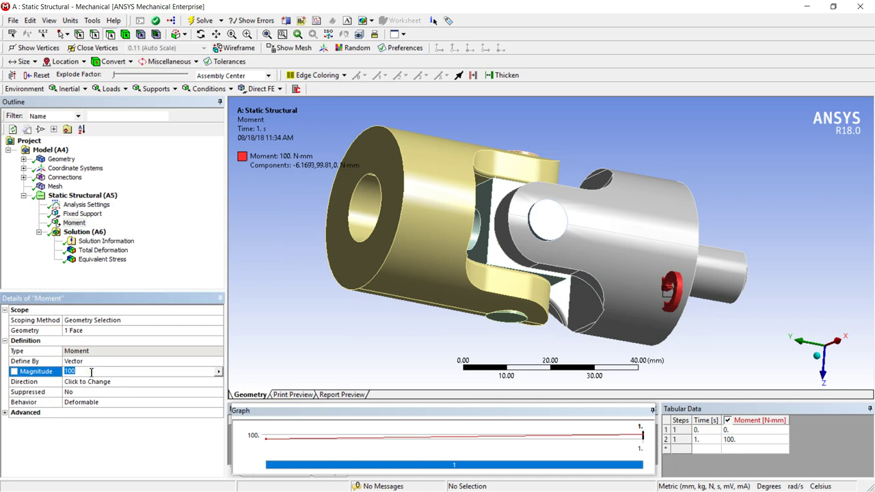
pyautogui.click(90, 371)
pyautogui.write('0')
pyautogui.press('Return')
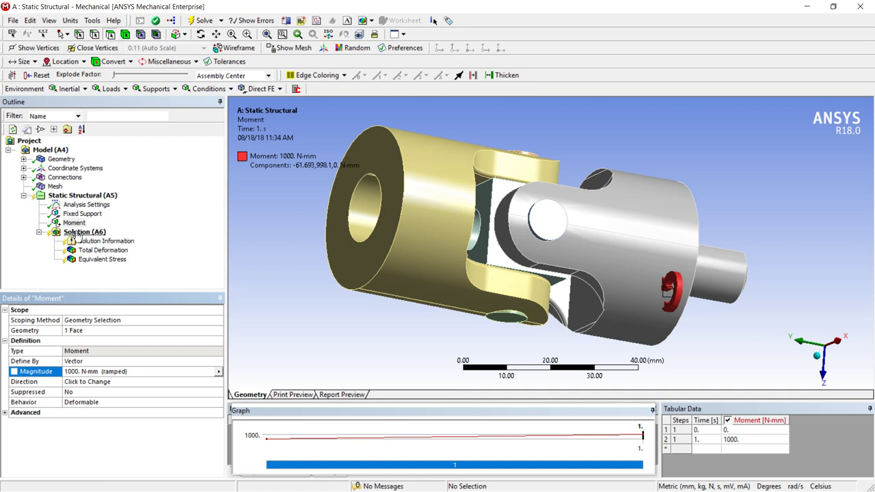
pyautogui.rightClick(79, 233)
pyautogui.click(105, 255)
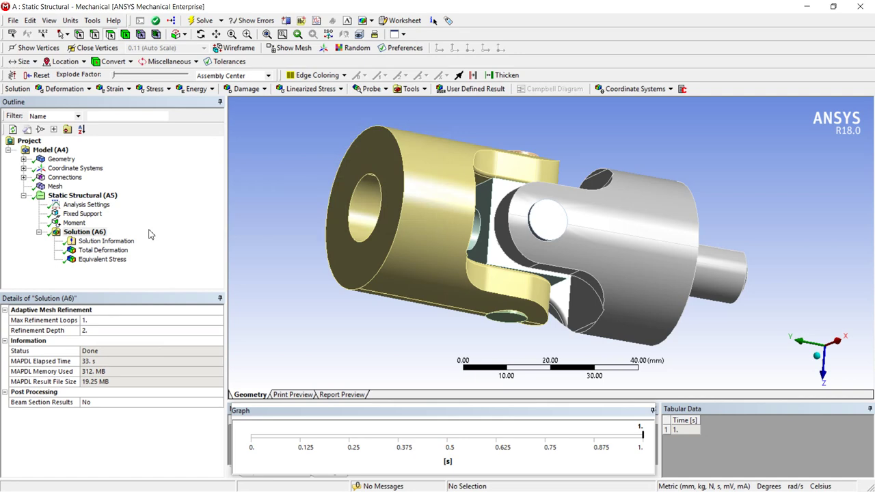
# Compare the updated Total Deformation and Equivalent Stress results, briefly animating each.
pyautogui.click(113, 251)
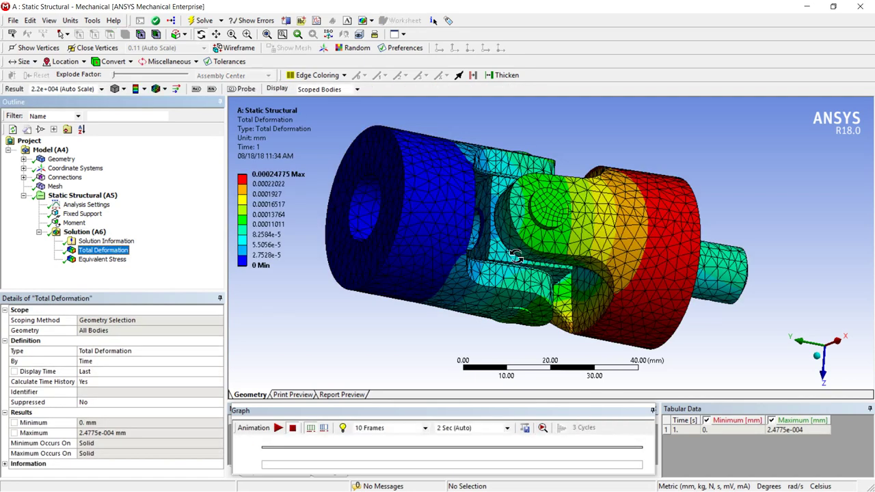
pyautogui.scroll(-1, 516, 256)
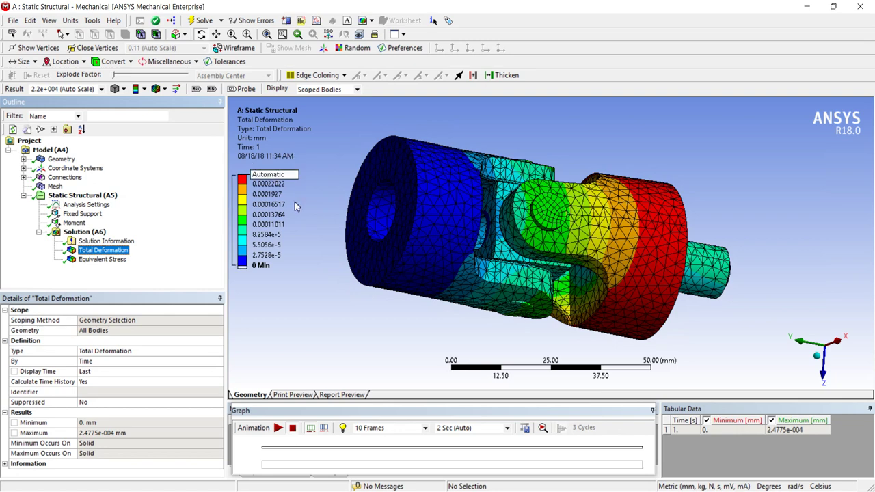
pyautogui.click(102, 259)
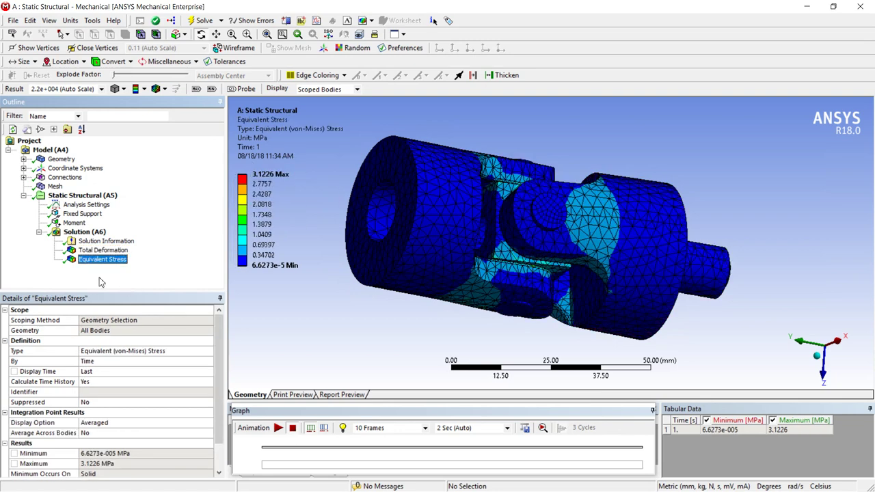
pyautogui.click(81, 252)
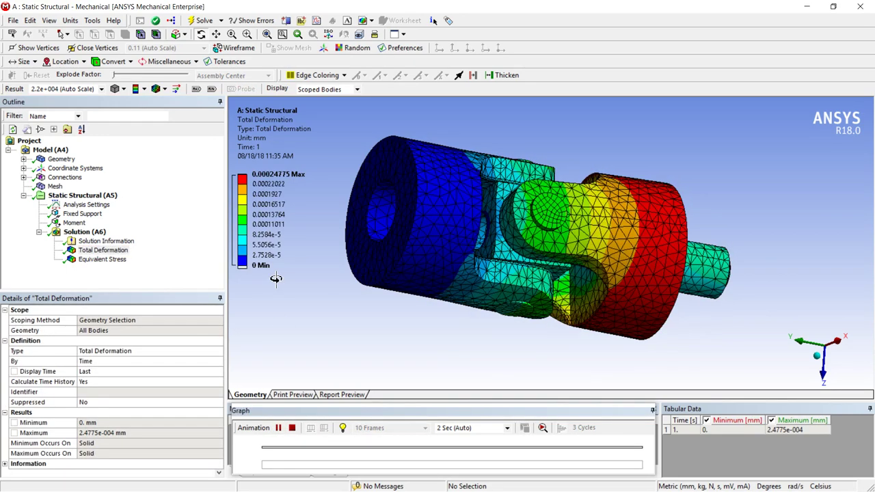
pyautogui.click(278, 428)
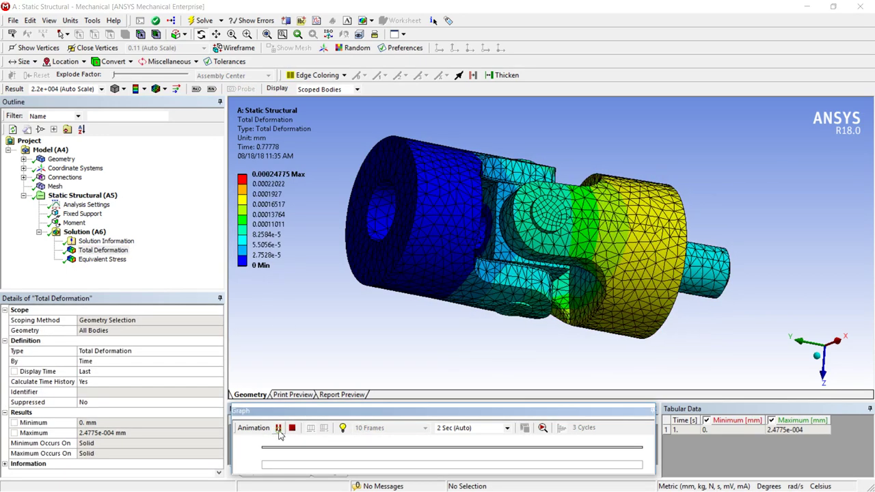
pyautogui.click(291, 427)
pyautogui.click(102, 260)
pyautogui.click(278, 427)
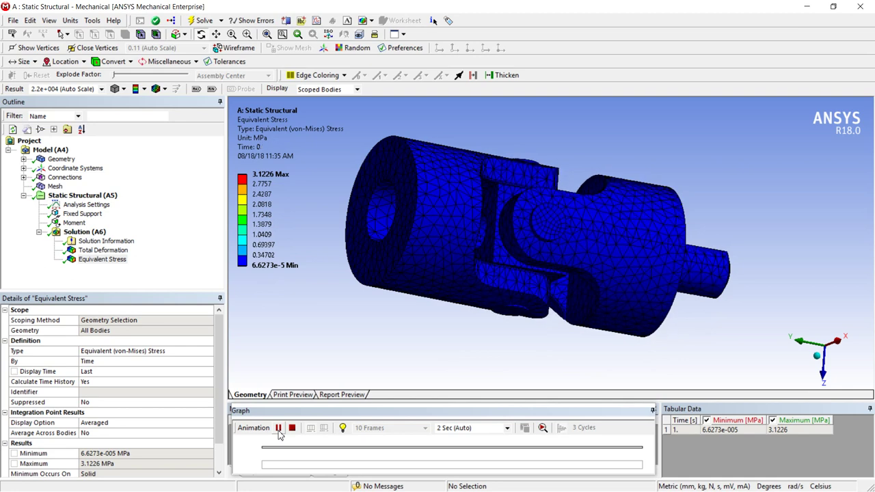
pyautogui.click(292, 428)
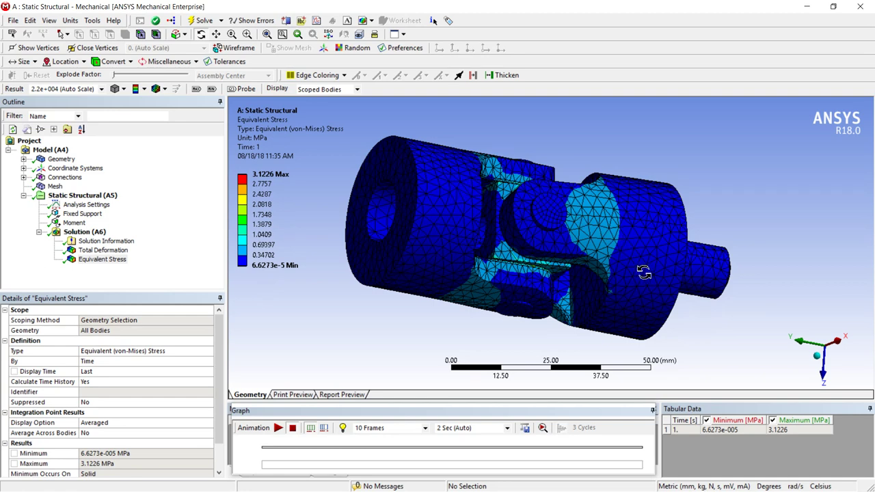
# Orbit the Equivalent Stress plot to view the joint's front and far end.
pyautogui.moveTo(591, 248); pyautogui.dragTo(547, 184)
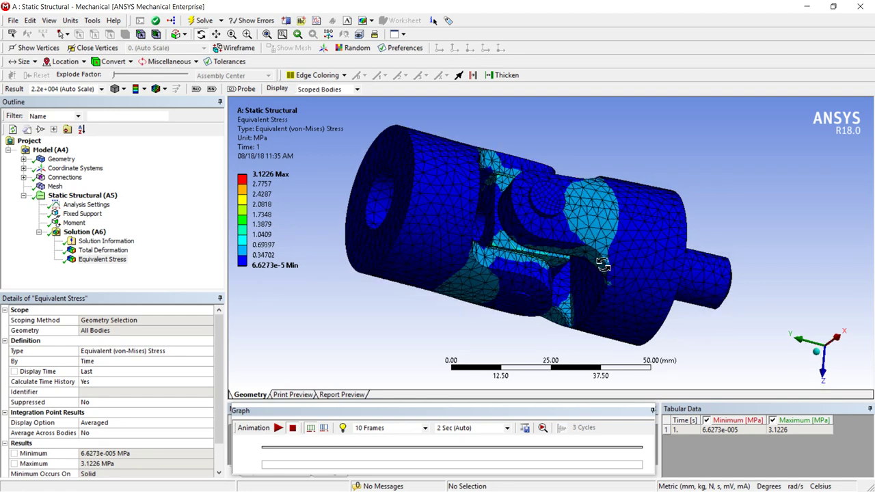
pyautogui.moveTo(625, 204); pyautogui.dragTo(626, 158)
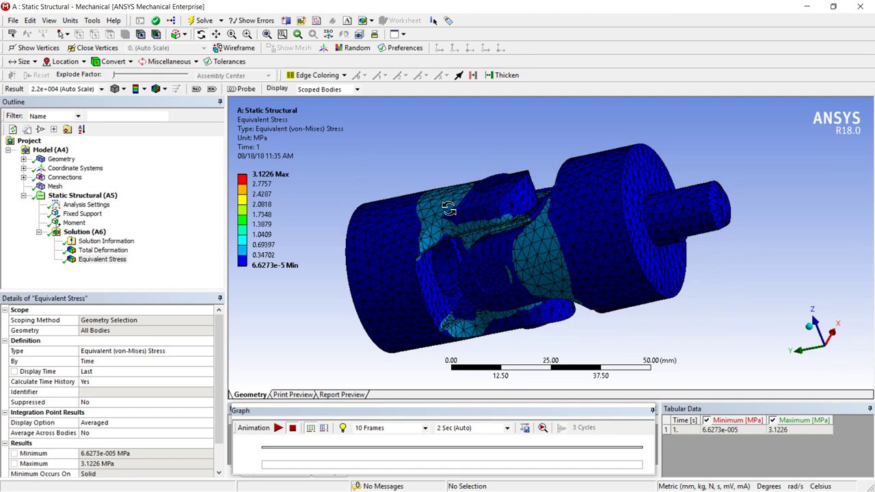
pyautogui.moveTo(492, 236); pyautogui.dragTo(478, 179)
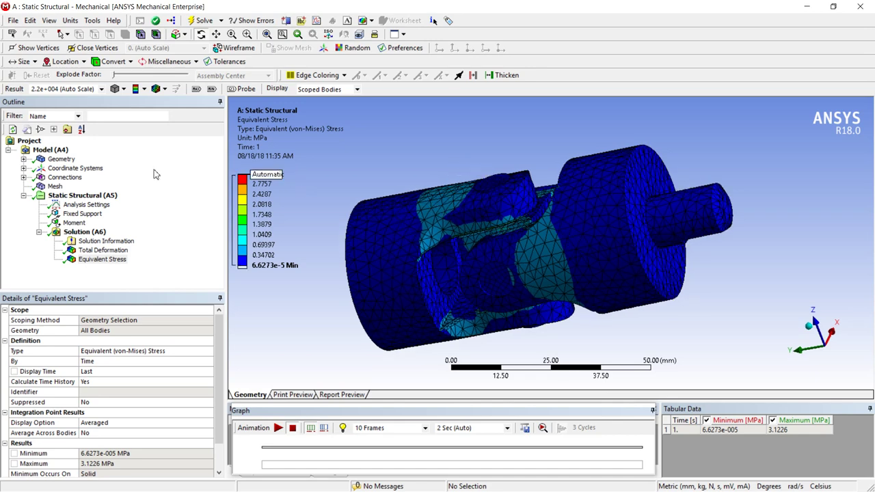
# Expand Connections > Contacts, view Contact Regions 1 through 8, then the whole Contacts folder.
pyautogui.click(63, 180)
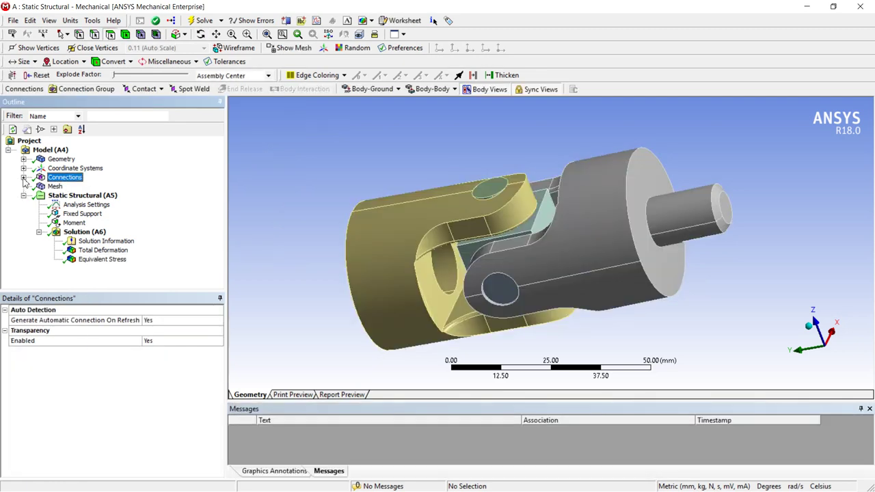
pyautogui.click(23, 177)
pyautogui.click(38, 185)
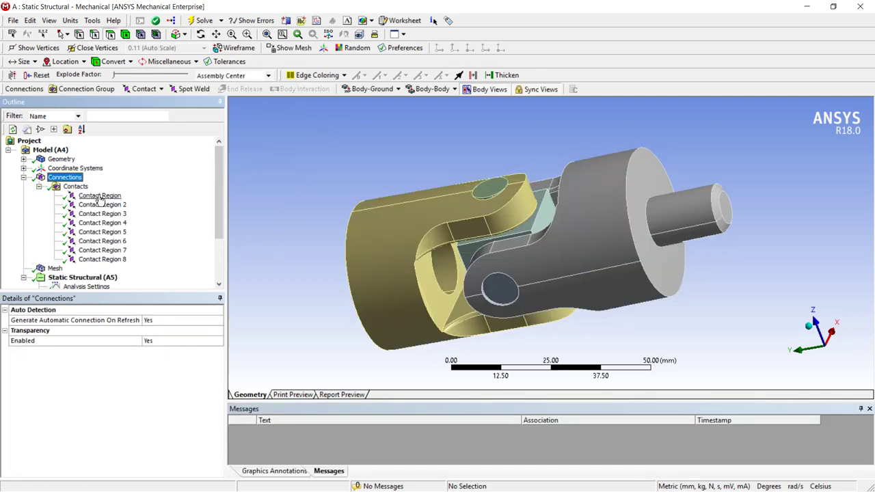
pyautogui.click(94, 196)
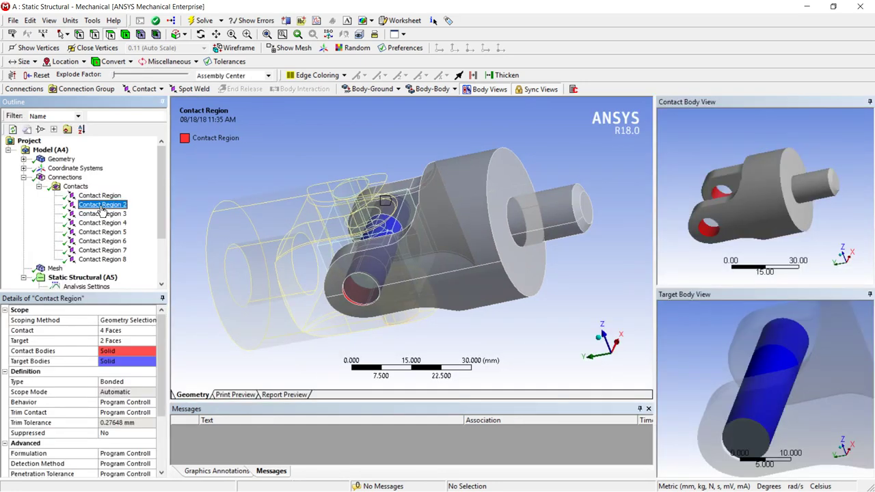
pyautogui.click(102, 205)
pyautogui.click(108, 214)
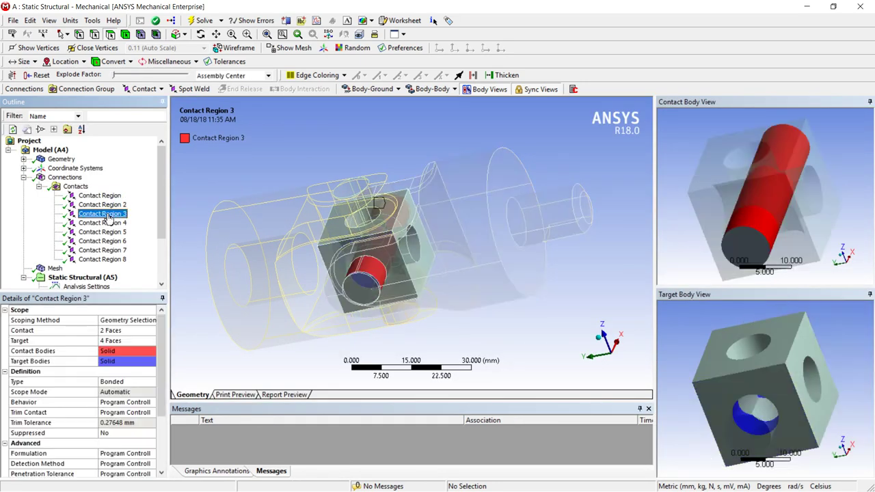
pyautogui.click(112, 223)
pyautogui.click(117, 232)
pyautogui.click(120, 241)
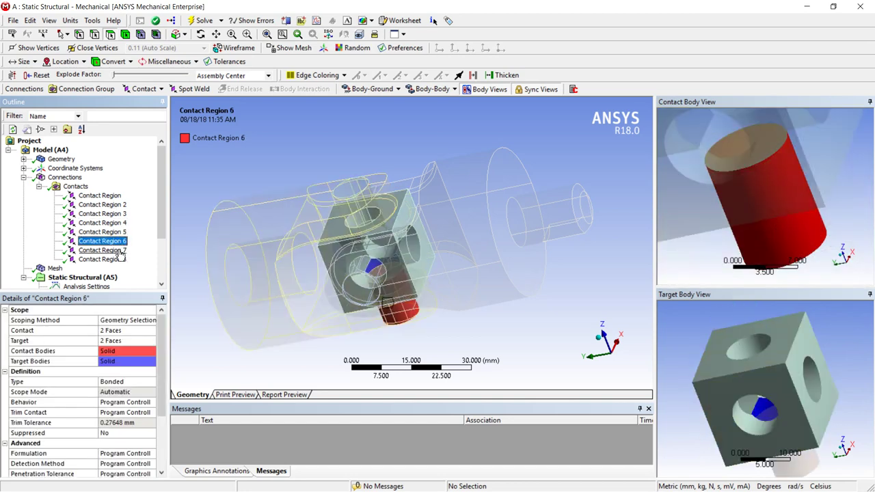
pyautogui.click(120, 250)
pyautogui.click(120, 259)
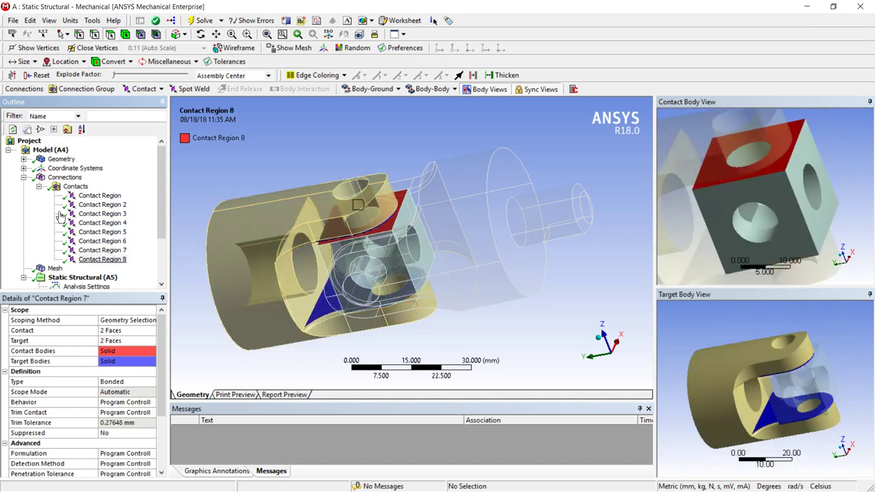
pyautogui.click(39, 186)
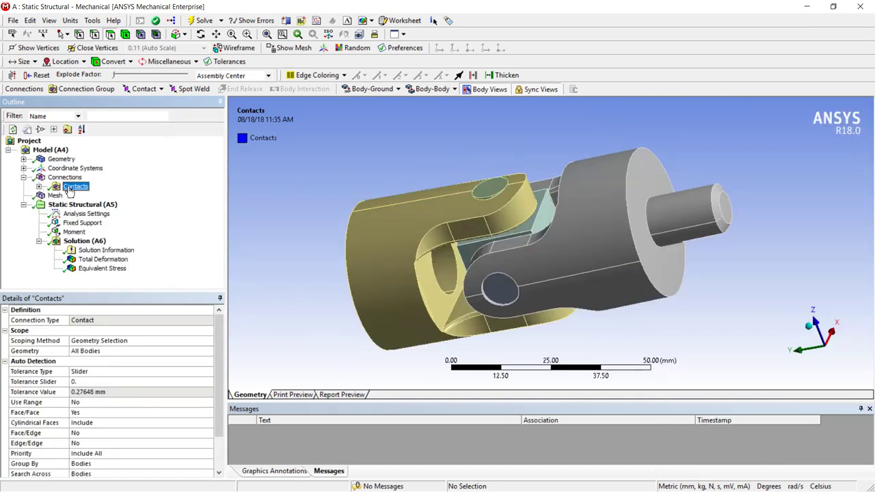
pyautogui.rightClick(74, 189)
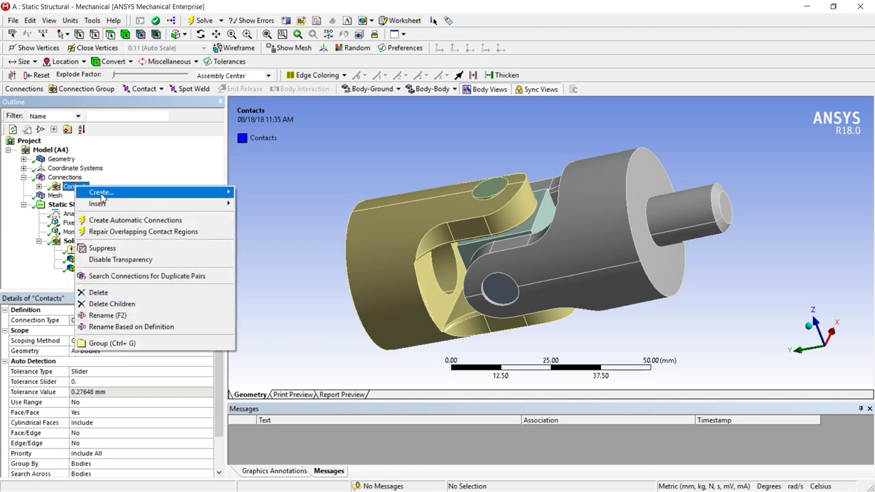
pyautogui.moveTo(108, 203)
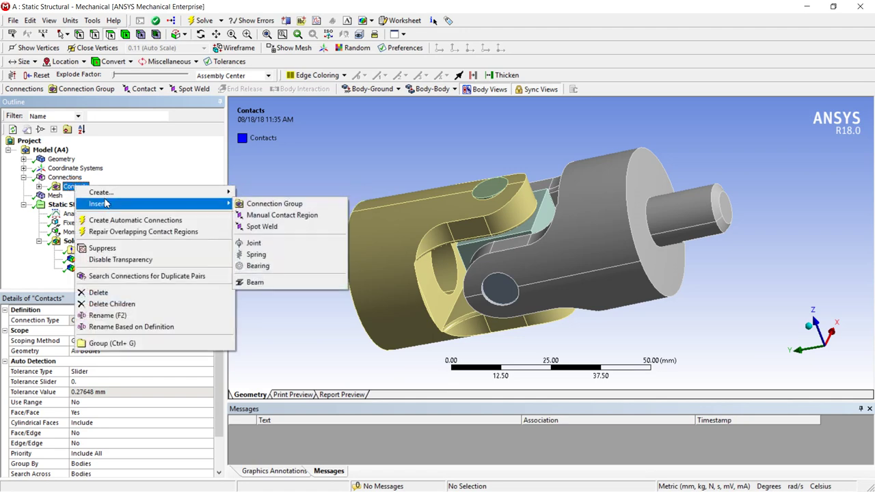
pyautogui.click(259, 216)
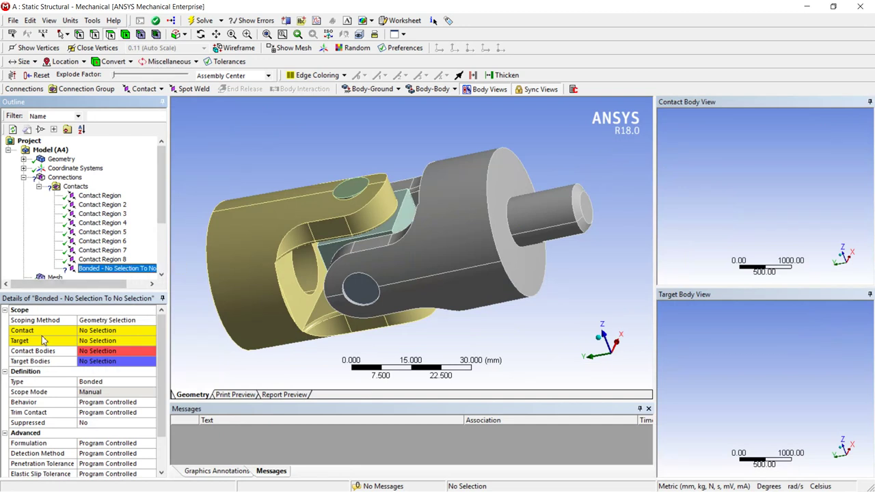
pyautogui.click(102, 331)
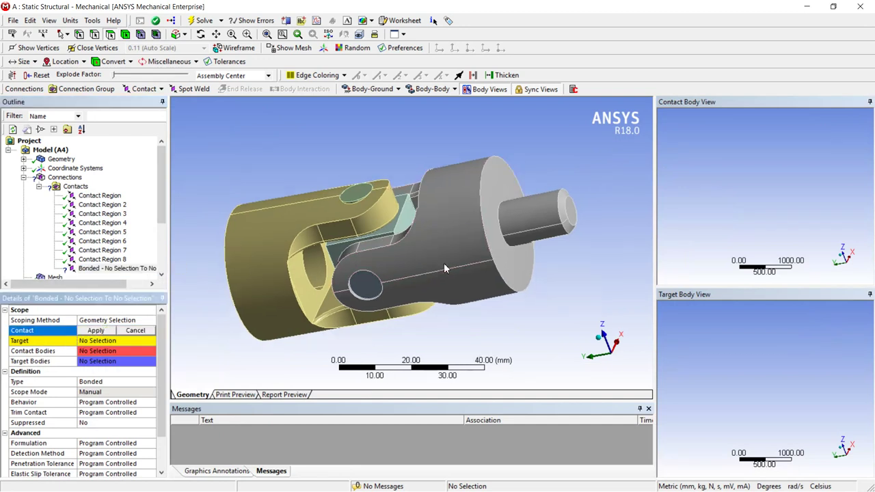
pyautogui.scroll(3, 402, 249)
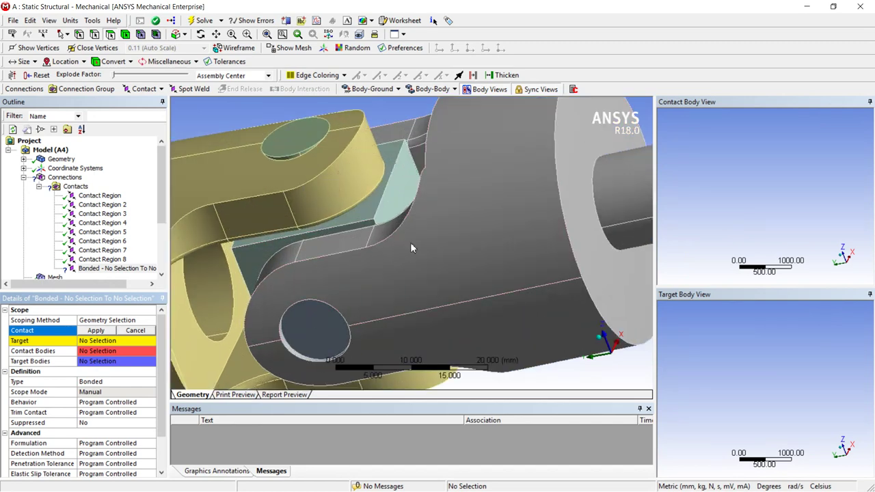
pyautogui.scroll(1, 439, 262)
pyautogui.scroll(-5, 440, 262)
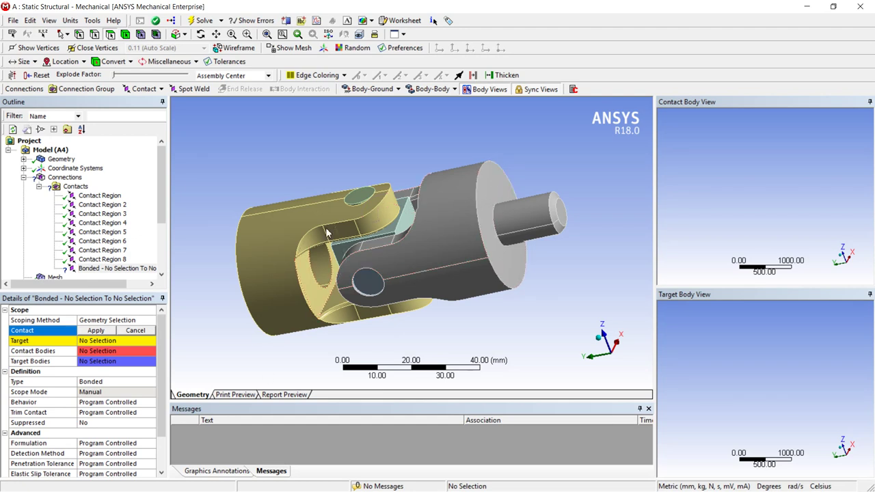
pyautogui.scroll(5, 390, 222)
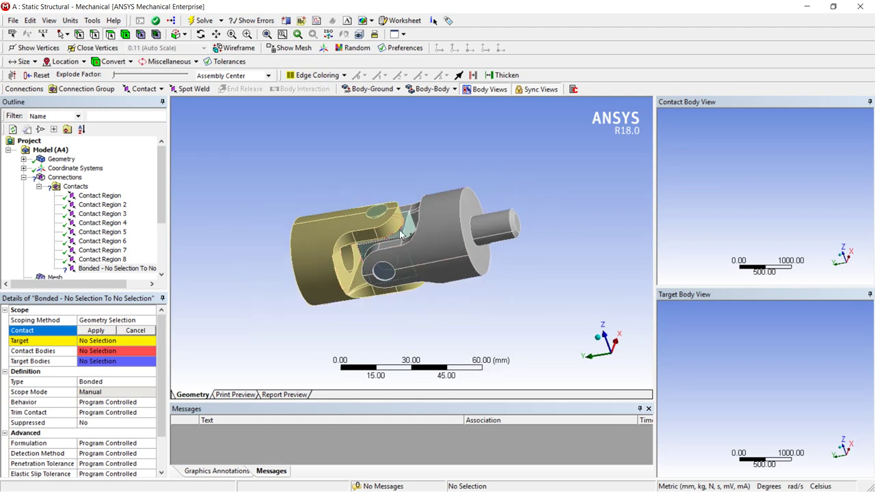
pyautogui.scroll(3, 397, 233)
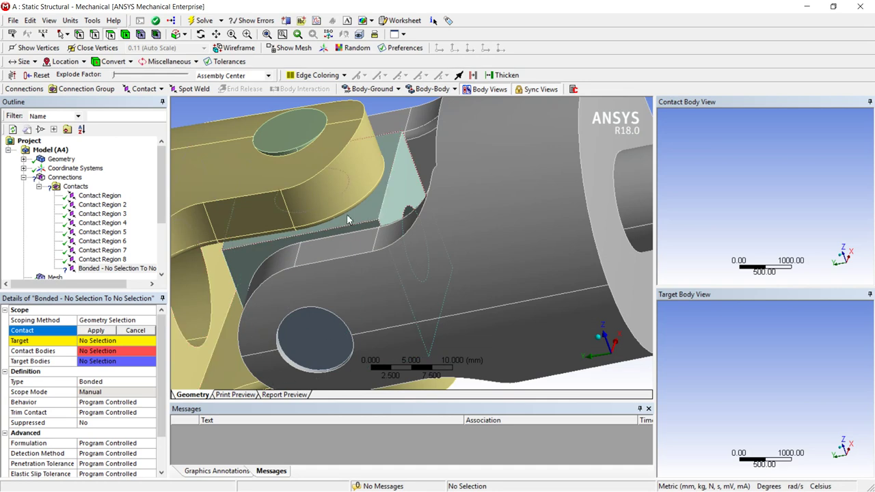
pyautogui.click(350, 220)
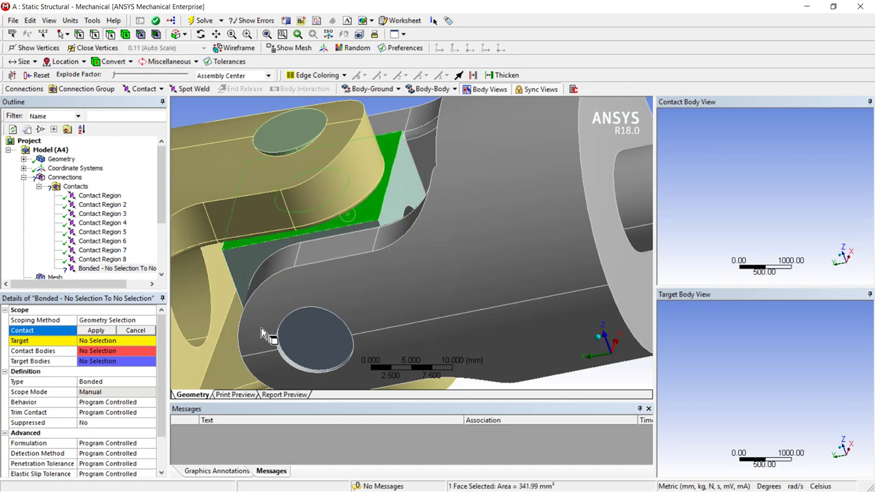
pyautogui.click(96, 331)
pyautogui.click(102, 341)
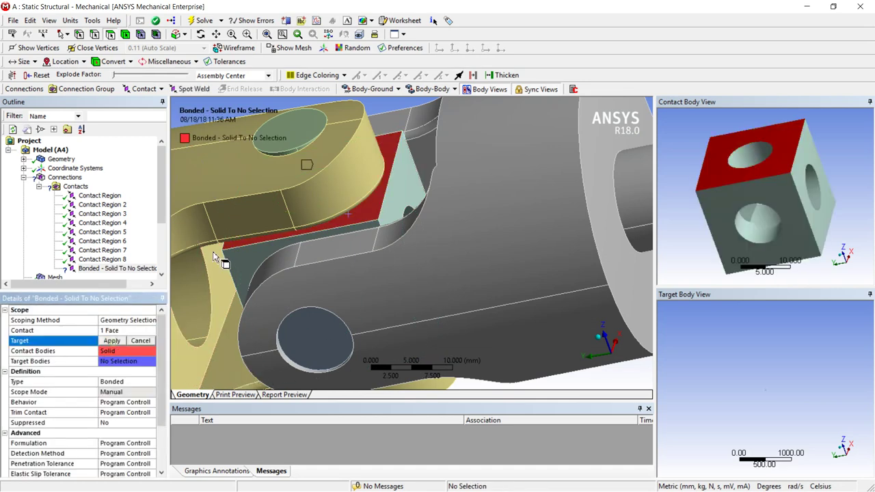
pyautogui.moveTo(339, 277); pyautogui.dragTo(278, 191, button='middle')
pyautogui.click(222, 201)
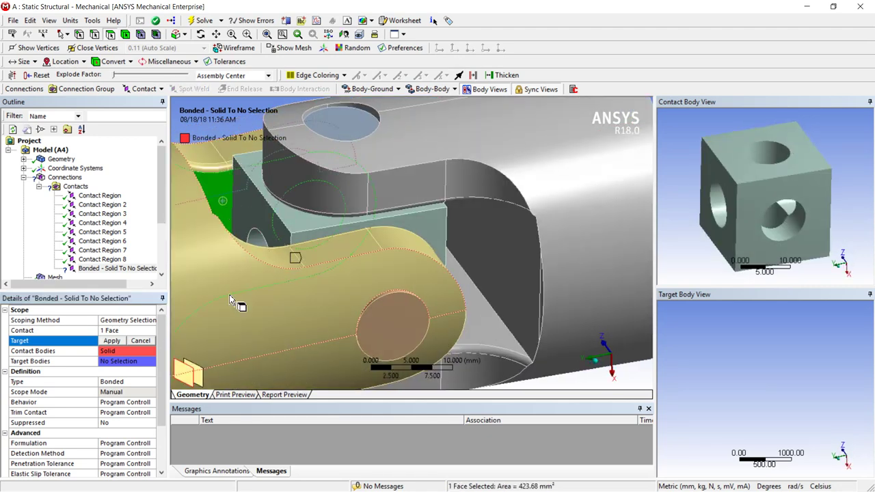
pyautogui.click(112, 341)
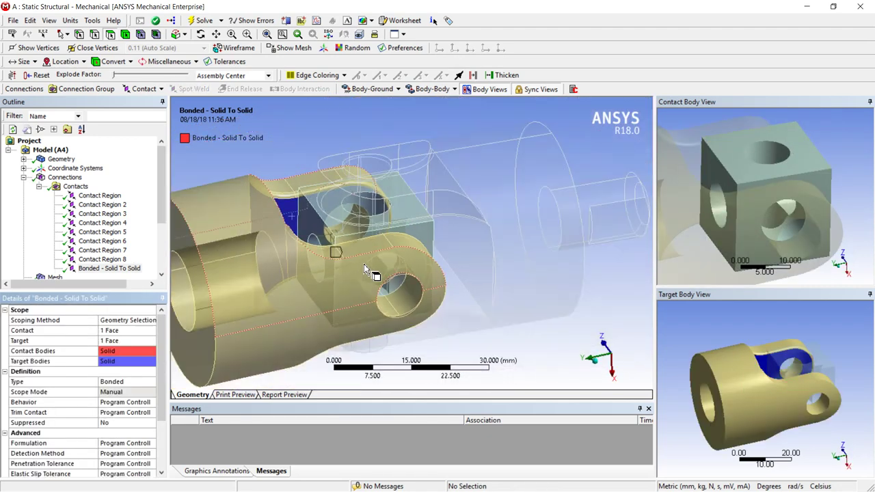
pyautogui.click(102, 269)
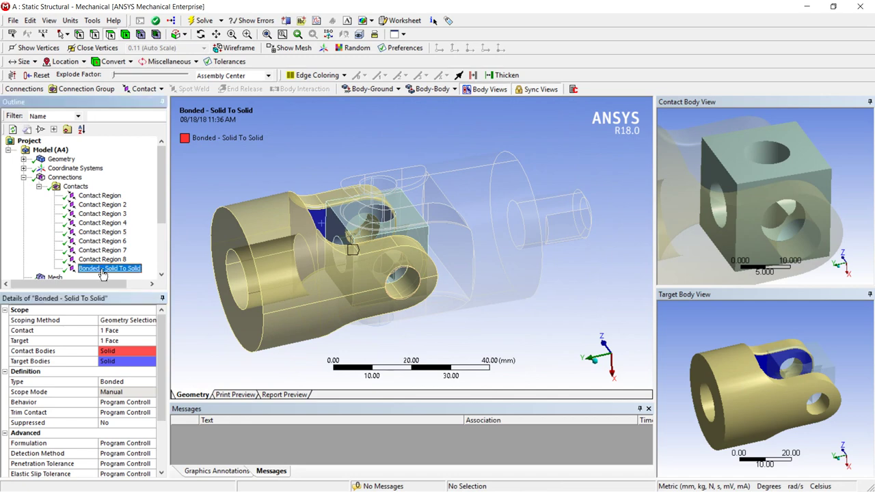
pyautogui.press('Delete')
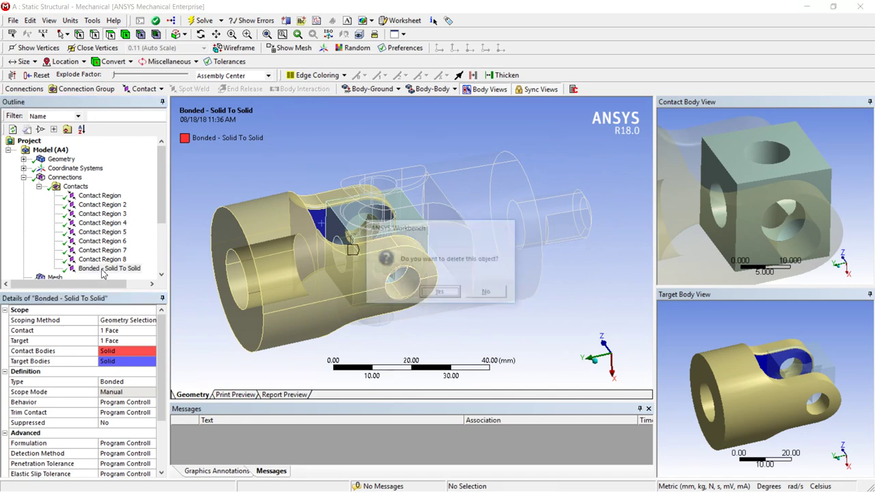
pyautogui.click(441, 293)
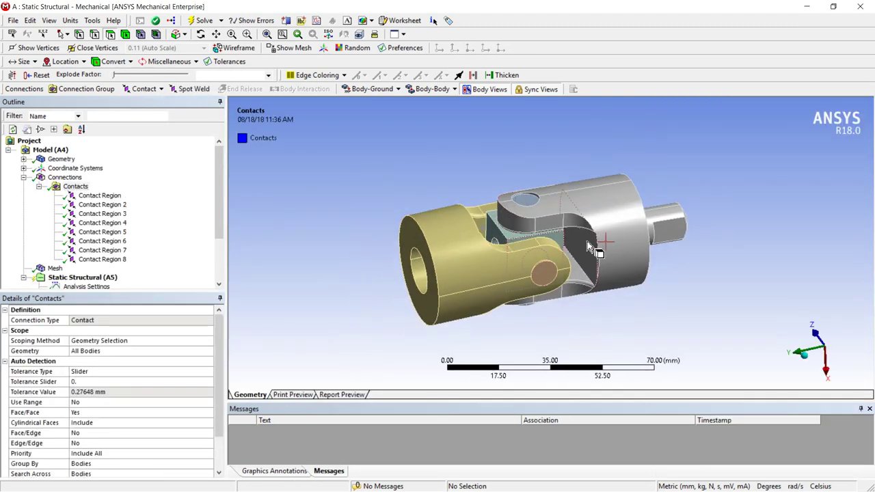
# Collapse the Connections tree and Solve Solution (A6) on the refined mesh.
pyautogui.scroll(3, 513, 225)
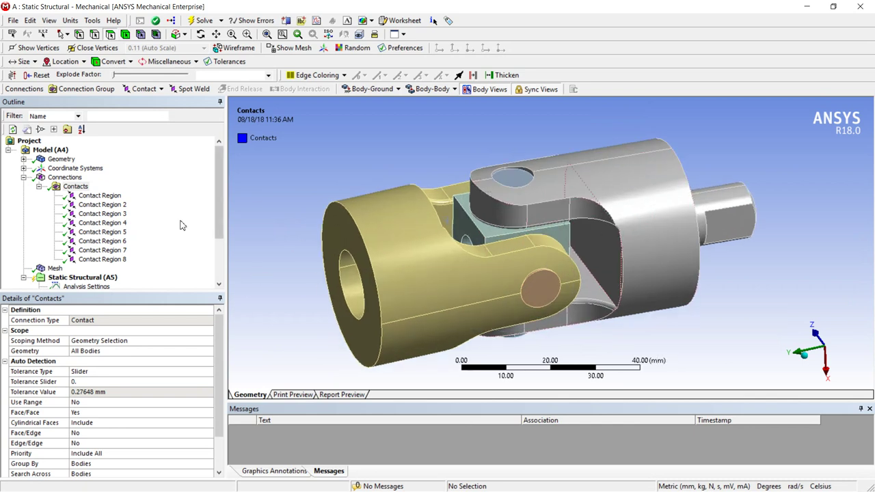
pyautogui.click(38, 186)
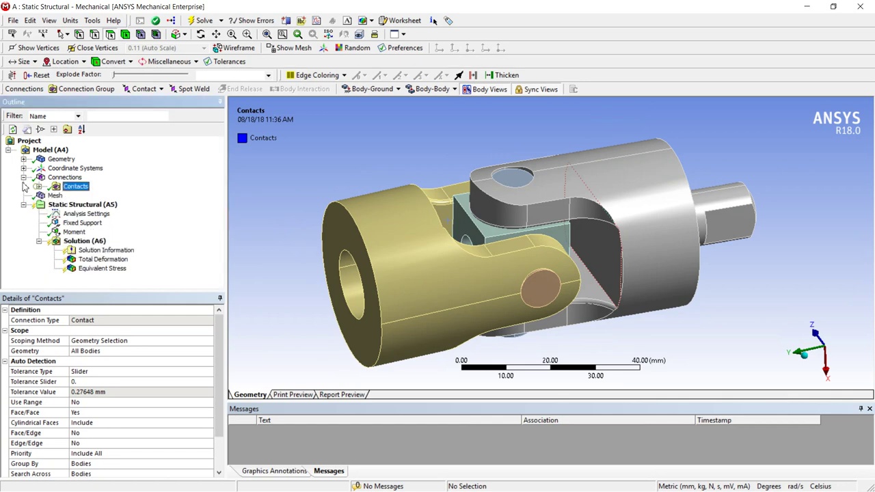
pyautogui.click(24, 177)
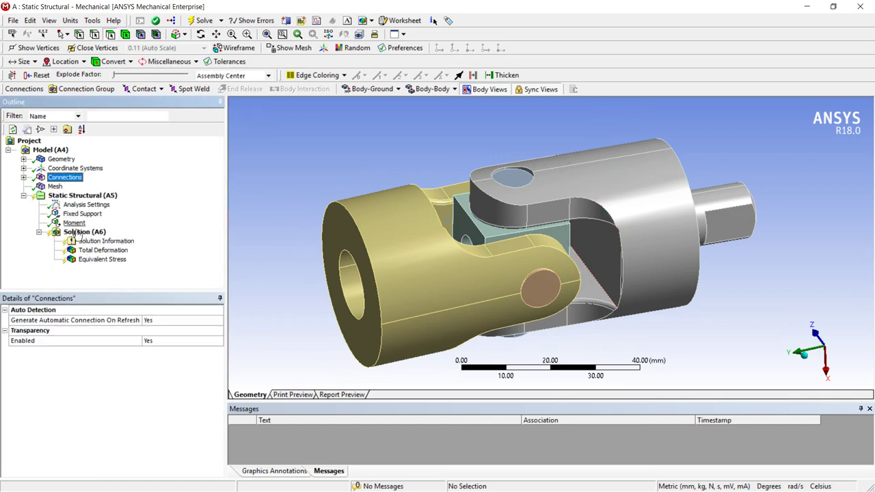
pyautogui.click(80, 233)
pyautogui.rightClick(81, 234)
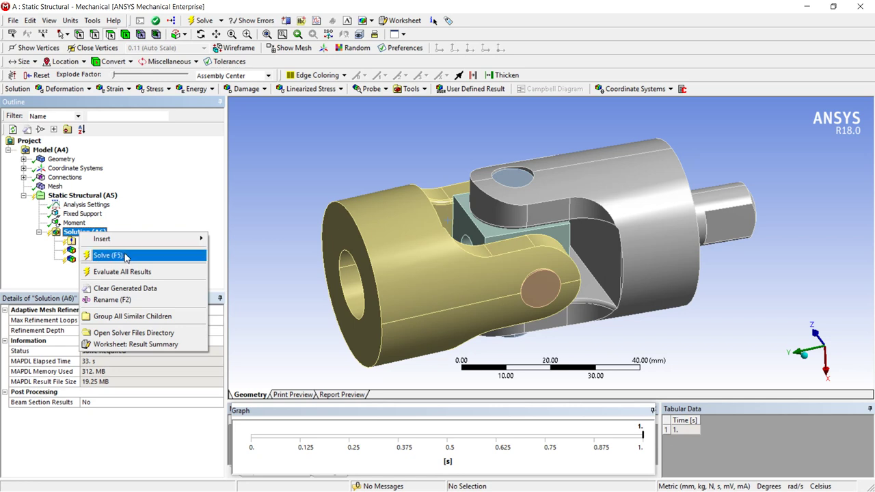
pyautogui.click(108, 255)
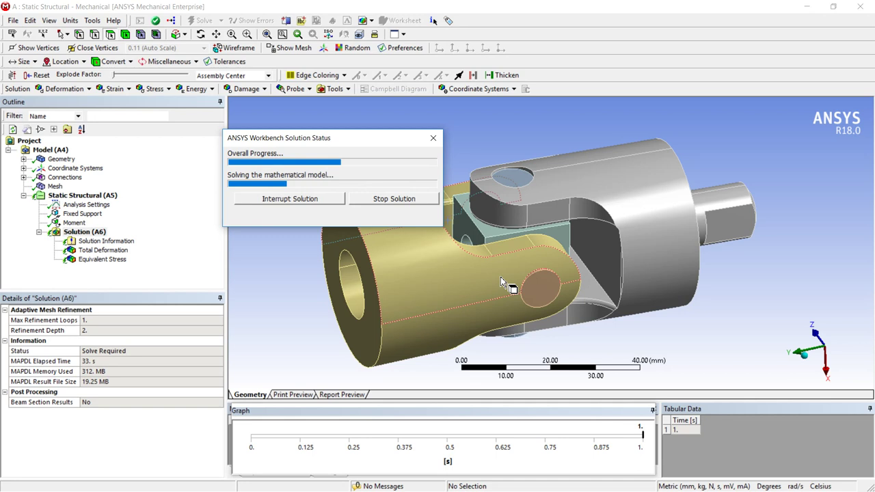
pyautogui.scroll(-1, 500, 277)
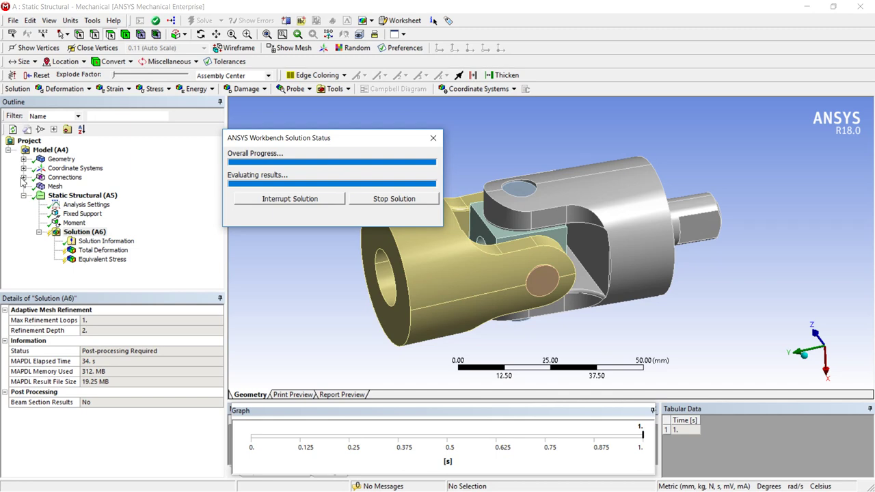
# Confirm the first Contact Region's type stays Bonded, then collapse the Contacts list.
pyautogui.click(23, 178)
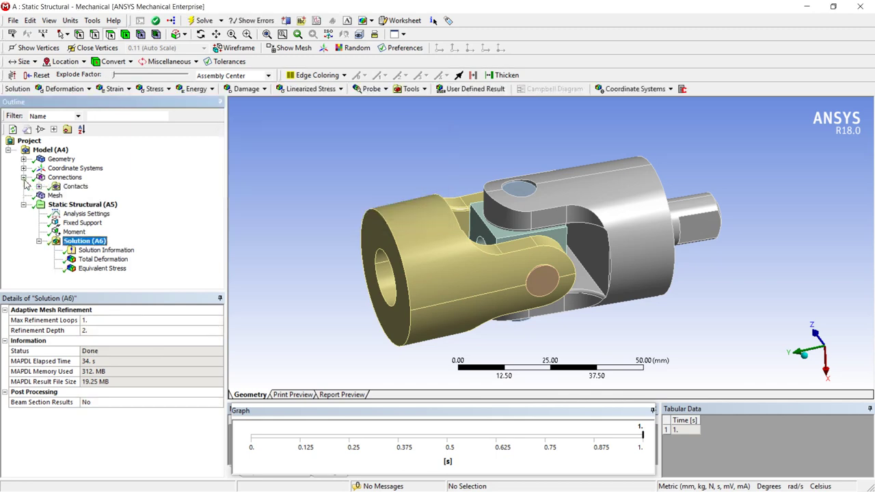
pyautogui.click(39, 187)
pyautogui.click(87, 197)
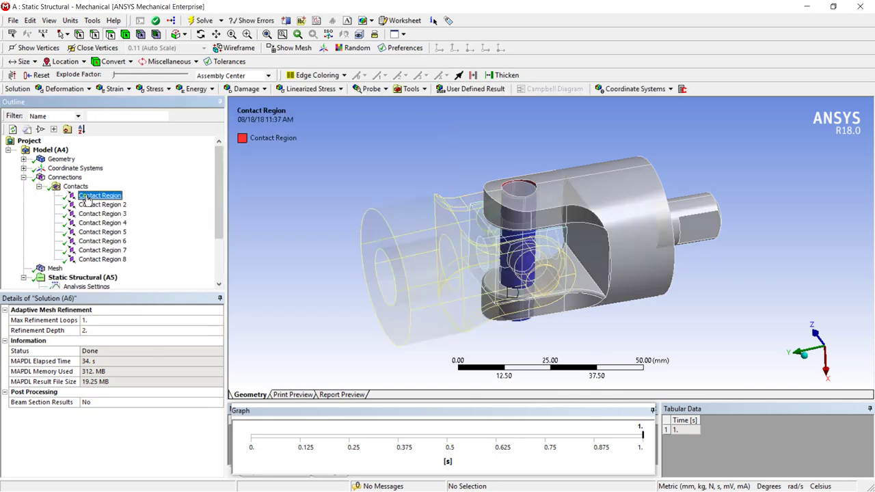
pyautogui.click(137, 381)
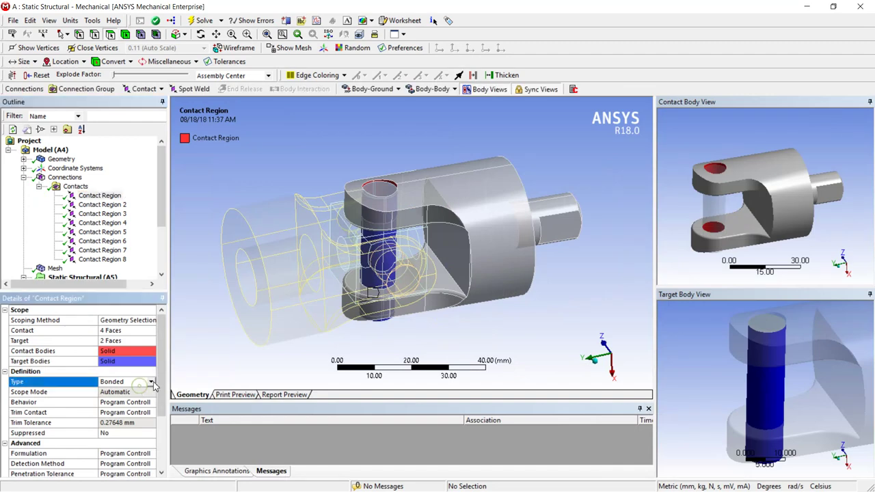
pyautogui.click(152, 382)
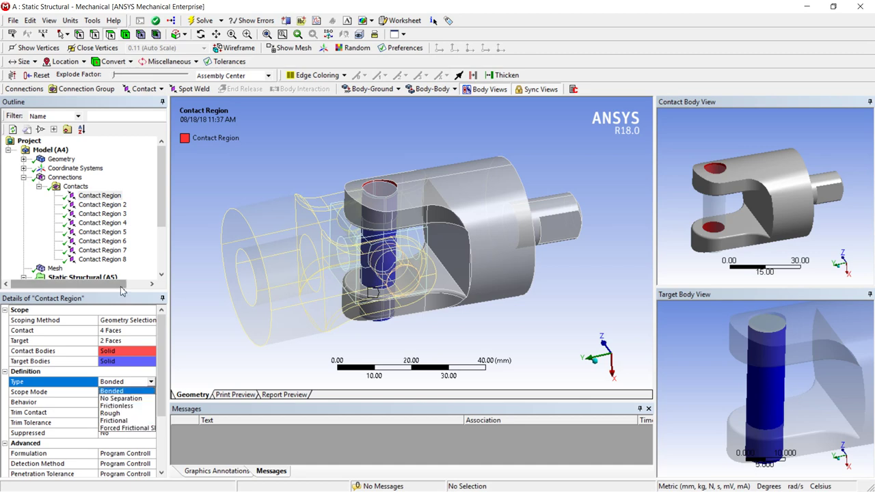
pyautogui.click(148, 270)
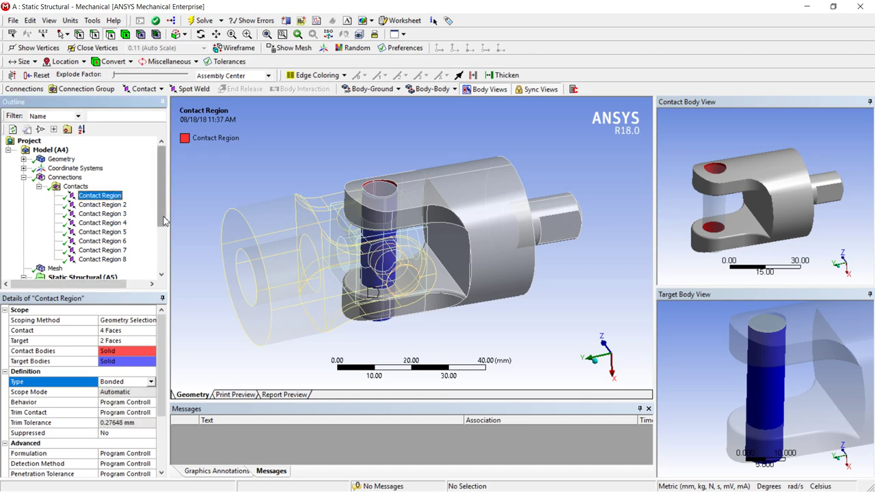
pyautogui.click(39, 186)
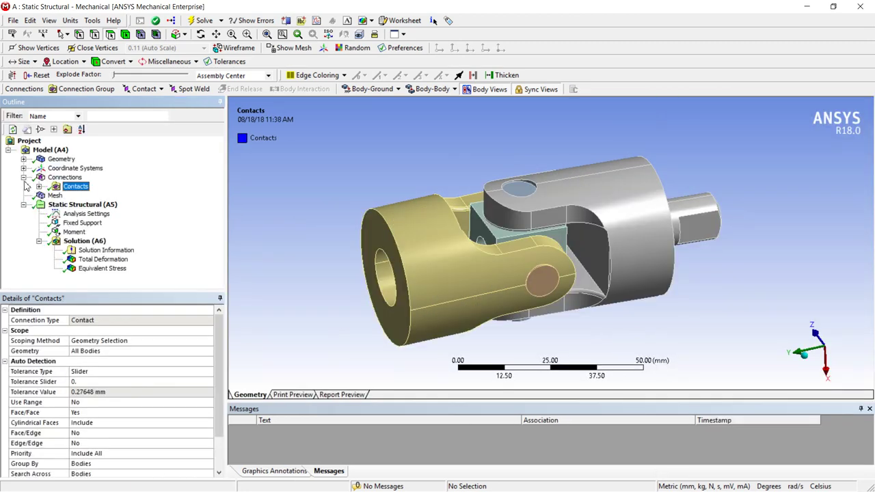
# Show the Total Deformation result and dock the Graph panel beside Messages.
pyautogui.click(24, 177)
pyautogui.click(103, 250)
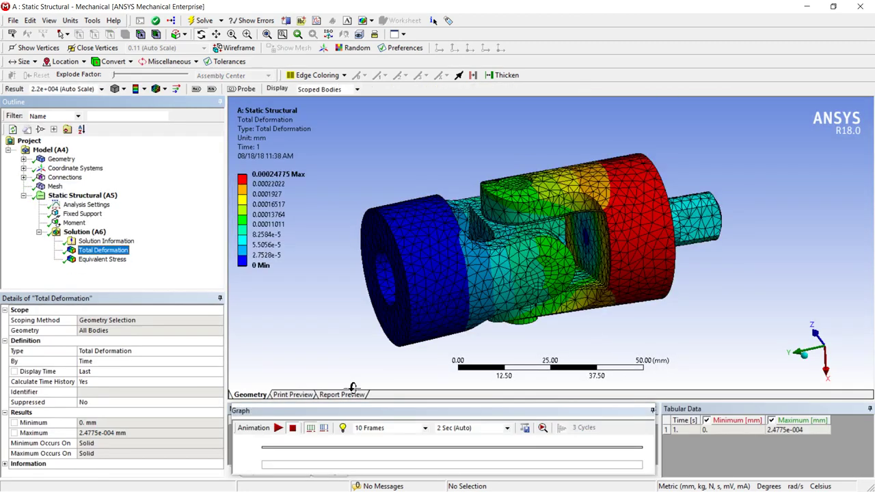
pyautogui.moveTo(360, 403); pyautogui.dragTo(368, 354)
pyautogui.moveTo(369, 411)
pyautogui.mouseDown()
pyautogui.moveTo(380, 364)
pyautogui.moveTo(382, 415)
pyautogui.mouseUp()
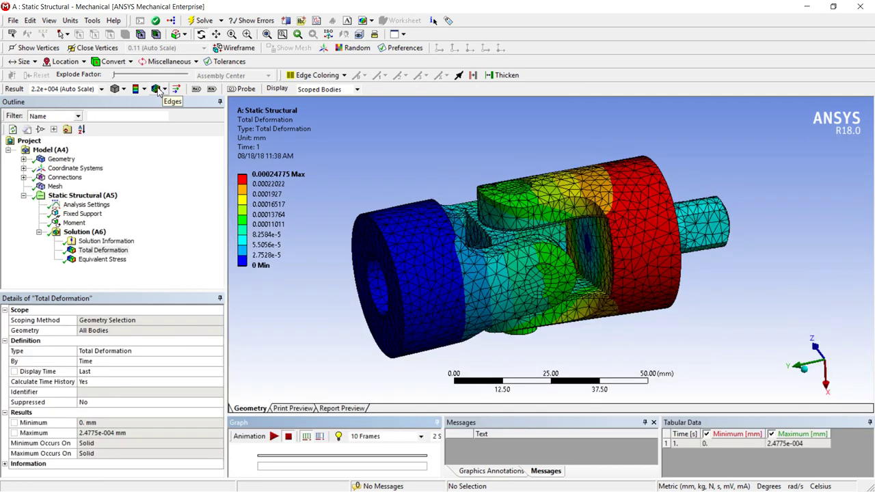
# Set result edges to No WireFrame and preview the deformation animation.
pyautogui.click(164, 90)
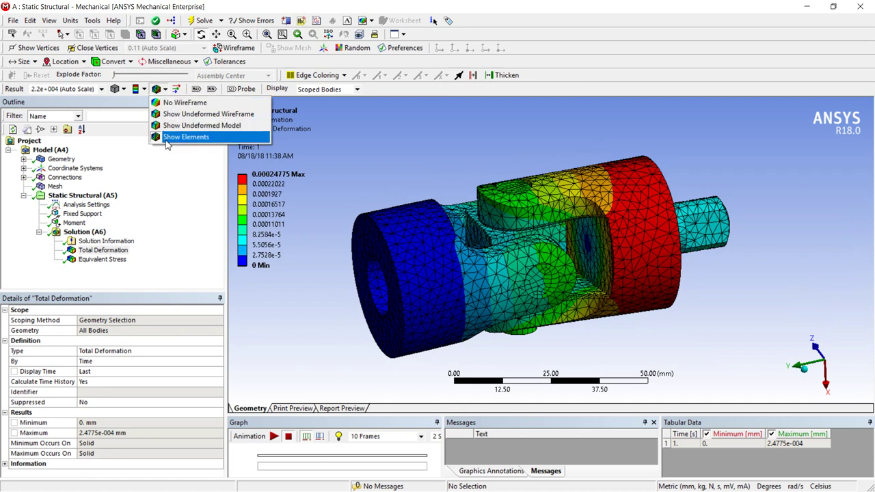
pyautogui.click(174, 103)
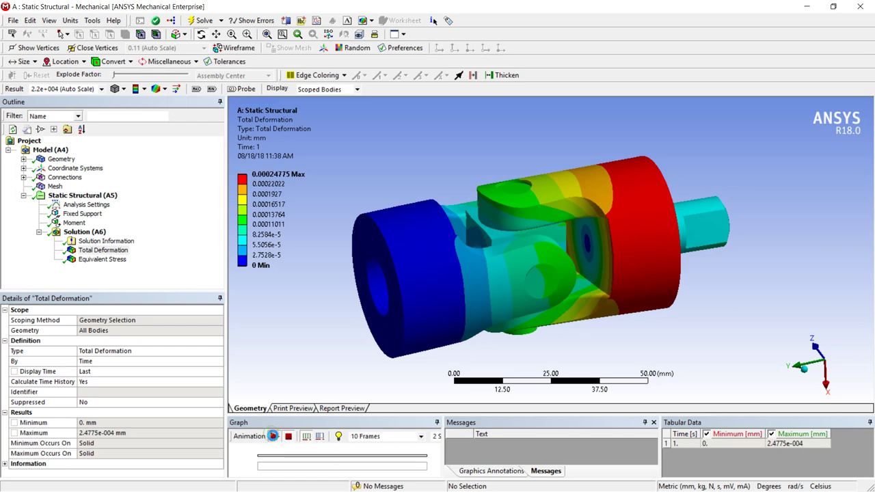
pyautogui.click(273, 436)
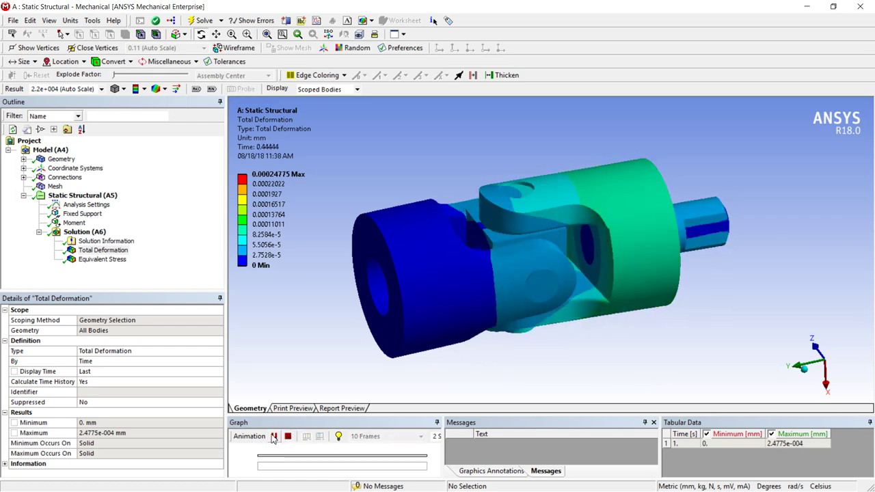
pyautogui.click(274, 436)
pyautogui.click(288, 436)
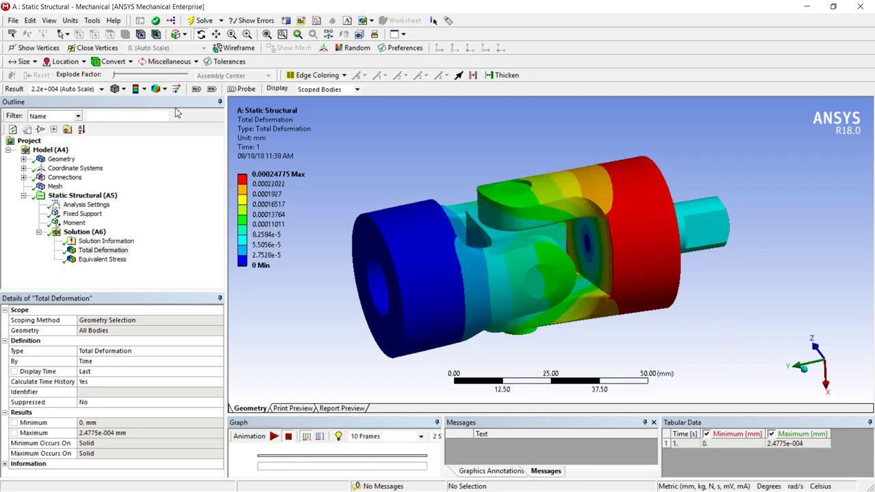
# Overlay the undeformed wireframe and play the deformation animation through to the final result.
pyautogui.click(158, 89)
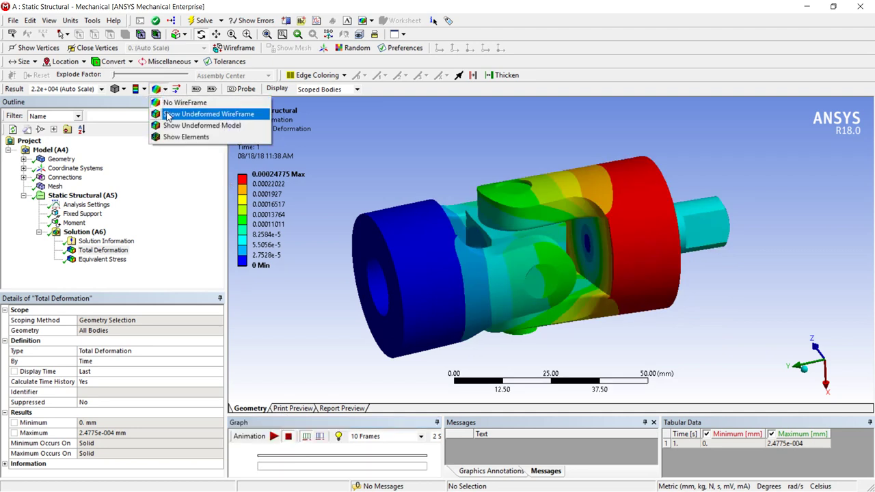
pyautogui.click(167, 115)
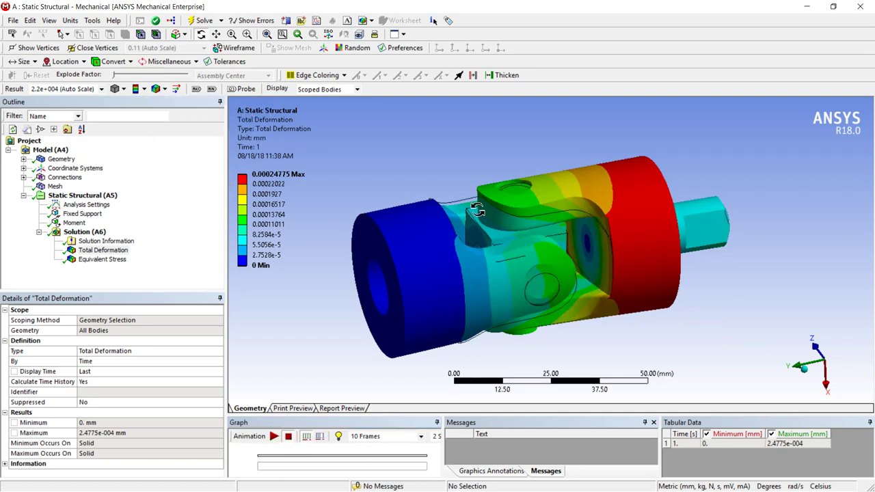
pyautogui.click(273, 436)
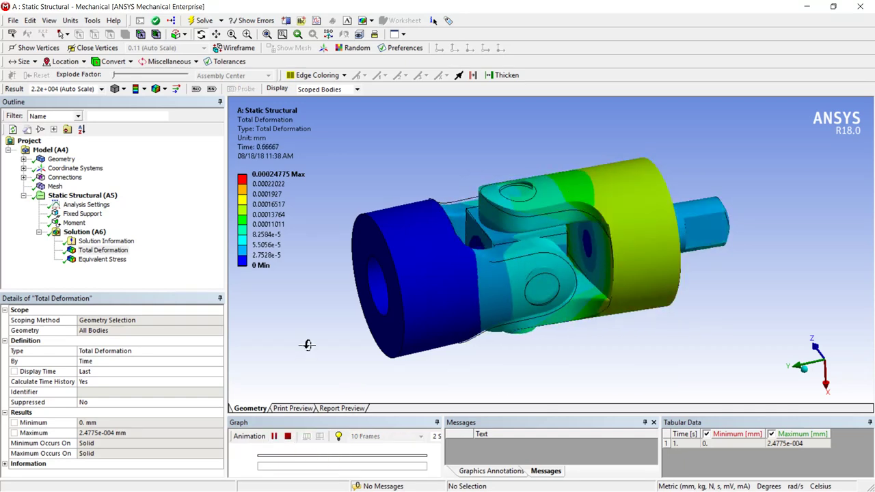
pyautogui.click(275, 439)
pyautogui.click(290, 438)
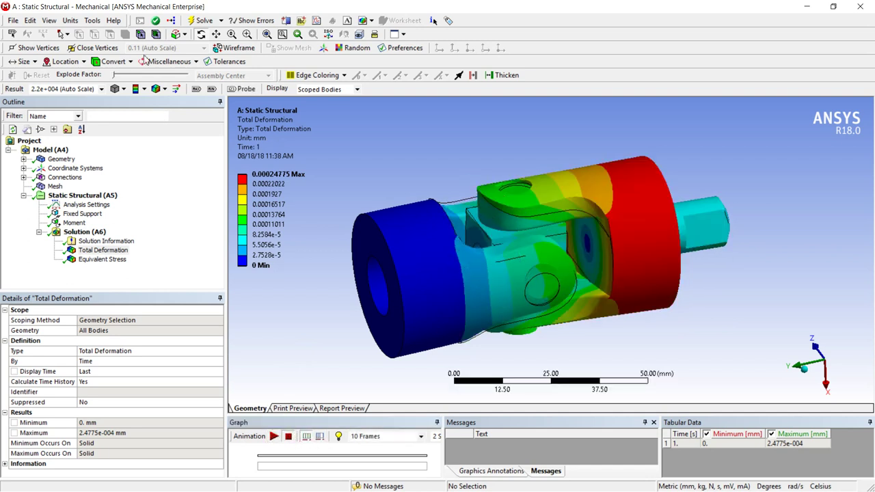
# Switch to the translucent undeformed model and animate it while orbiting to a new angle.
pyautogui.click(164, 89)
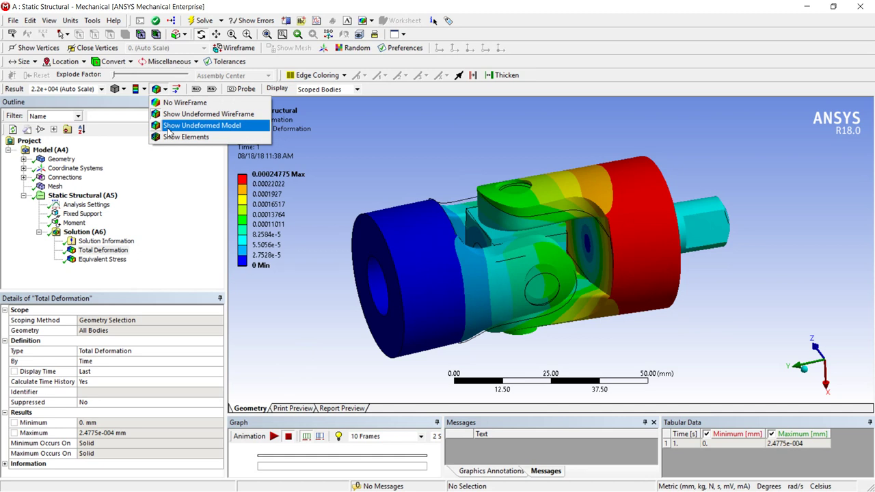
pyautogui.click(169, 127)
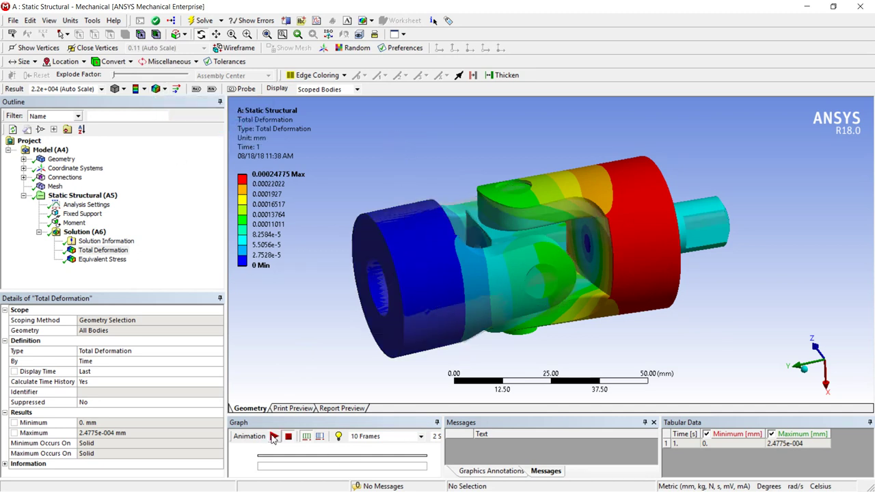
pyautogui.click(273, 437)
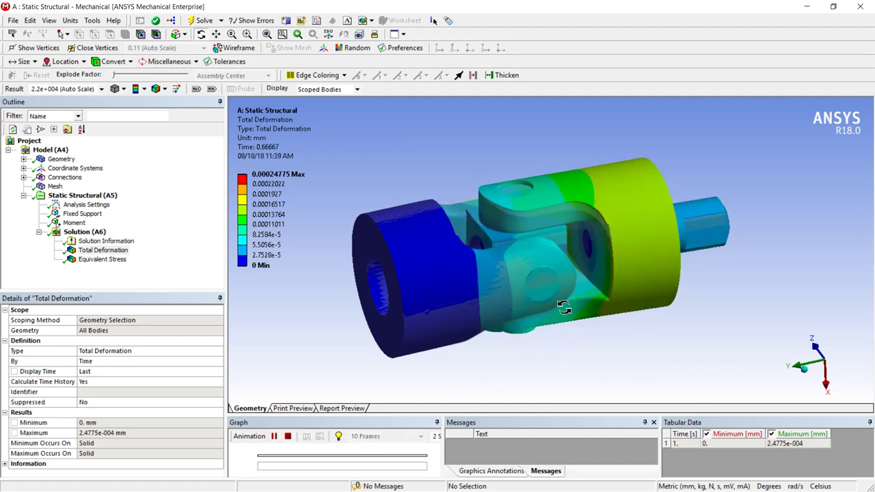
pyautogui.moveTo(550, 243); pyautogui.dragTo(569, 199)
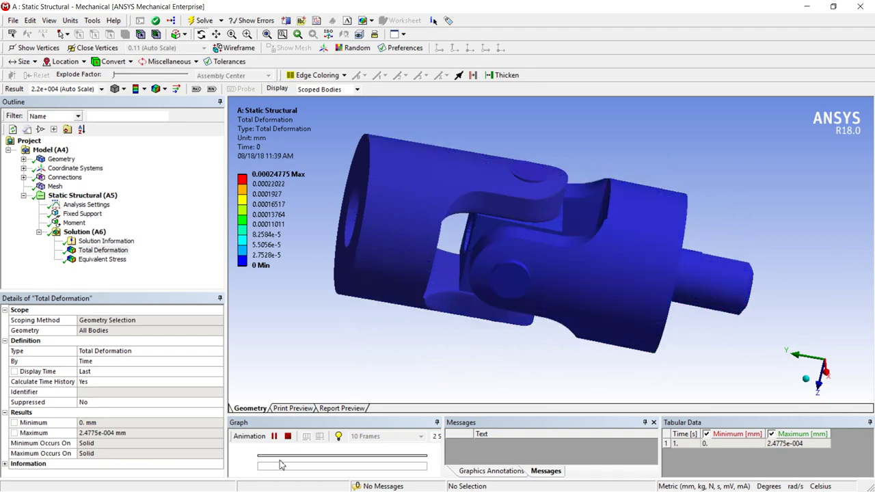
pyautogui.click(288, 436)
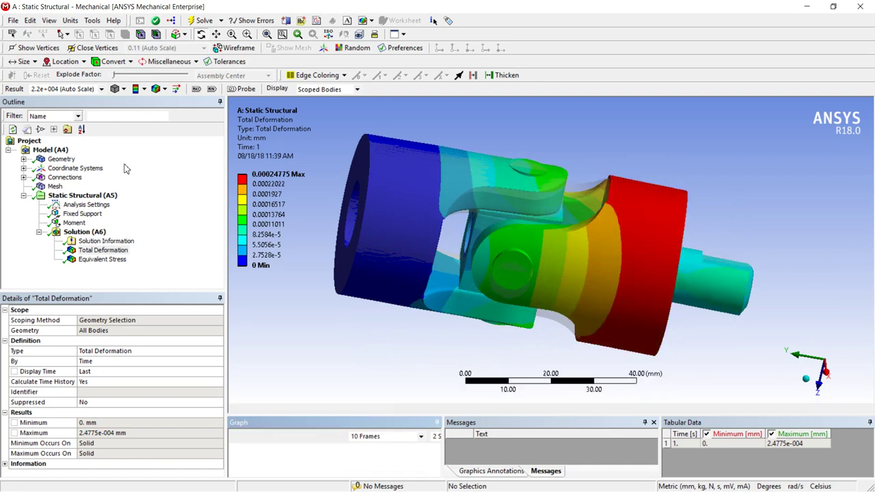
pyautogui.click(159, 91)
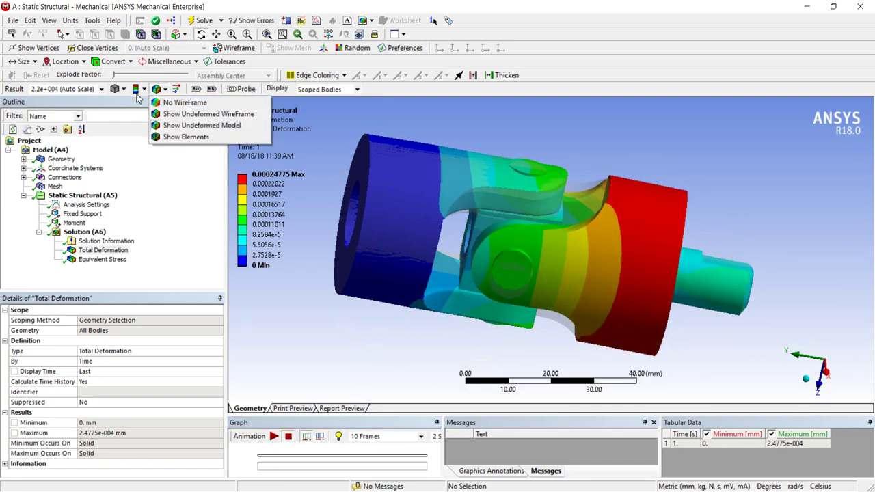
# Switch the result display to smooth contour shading.
pyautogui.click(145, 91)
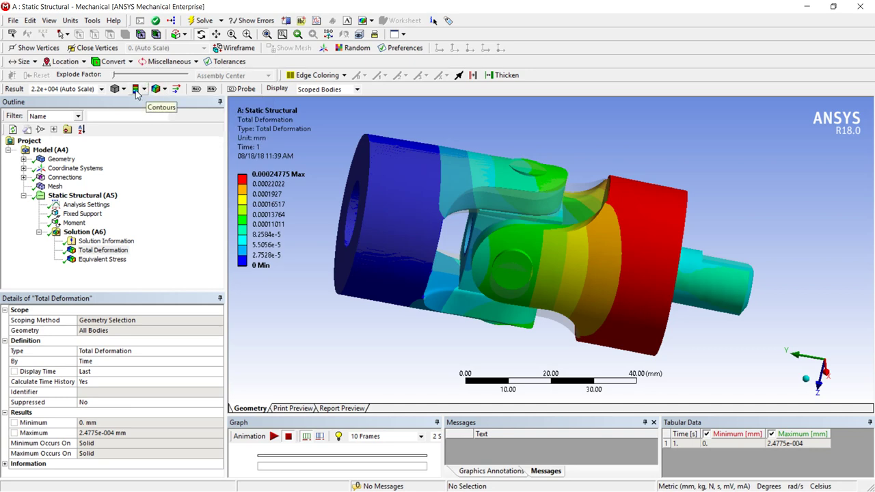
pyautogui.click(143, 91)
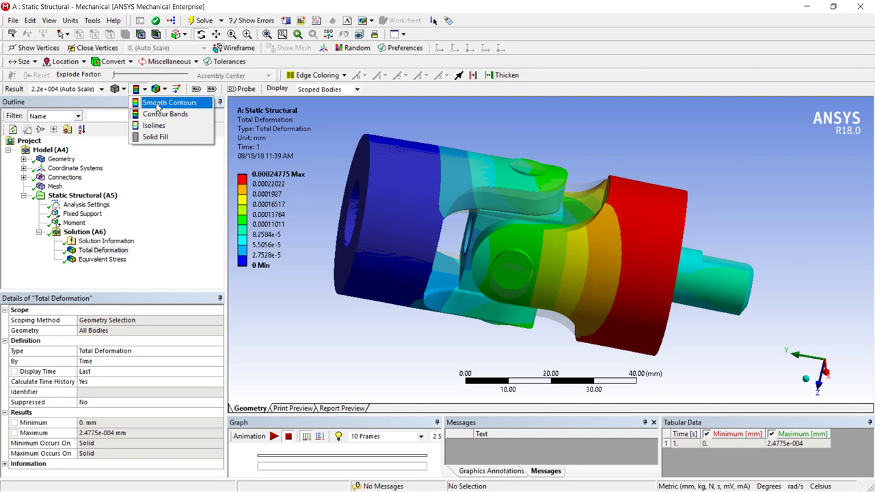
pyautogui.click(157, 104)
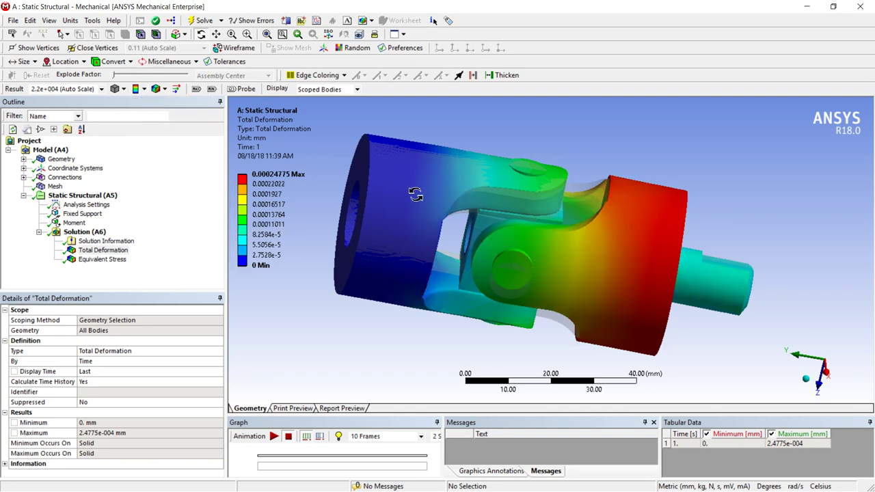
# Replay and stop the deformation animation, tilt the joint, then show Equivalent Stress.
pyautogui.scroll(-2, 509, 238)
pyautogui.click(273, 436)
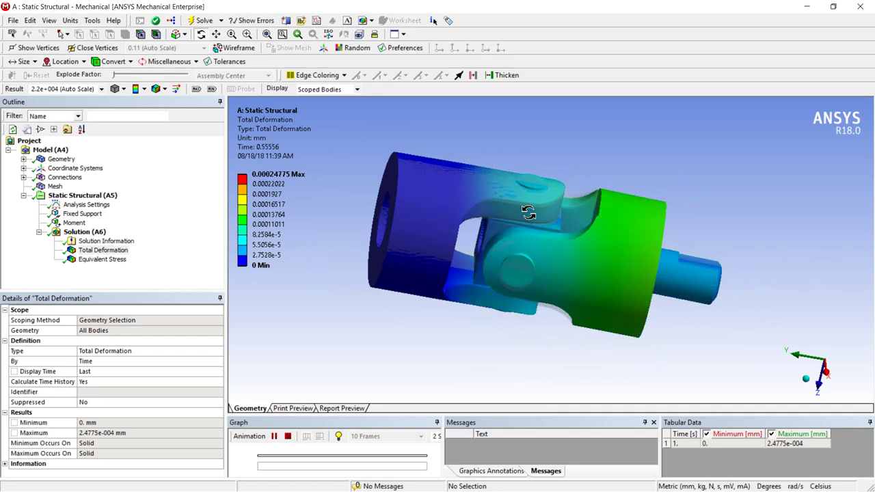
pyautogui.click(274, 436)
pyautogui.click(288, 436)
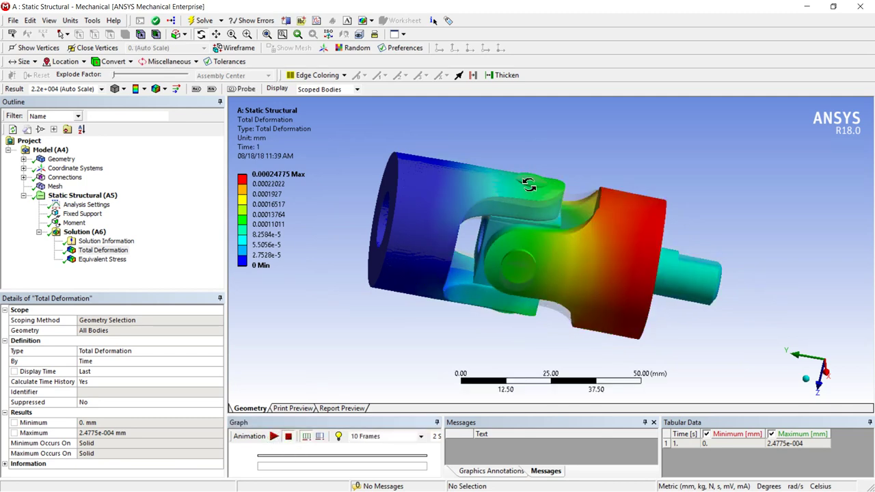
pyautogui.moveTo(506, 217); pyautogui.dragTo(761, 262, button='middle')
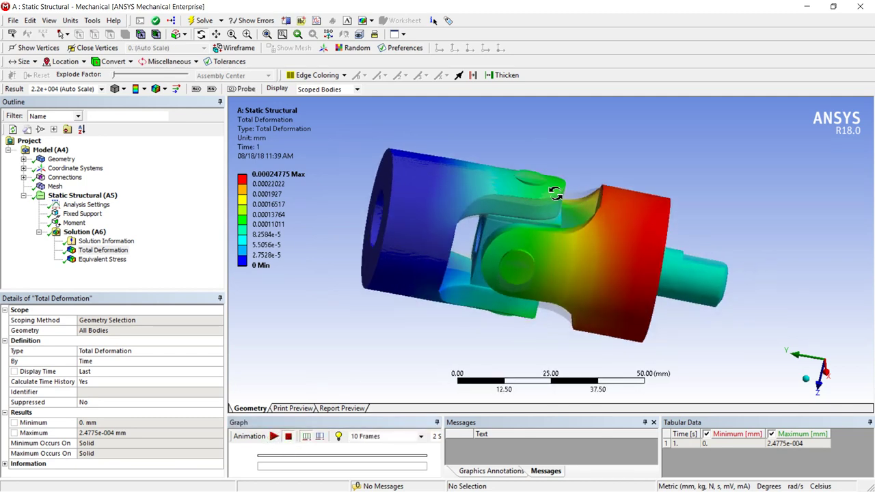
pyautogui.click(103, 259)
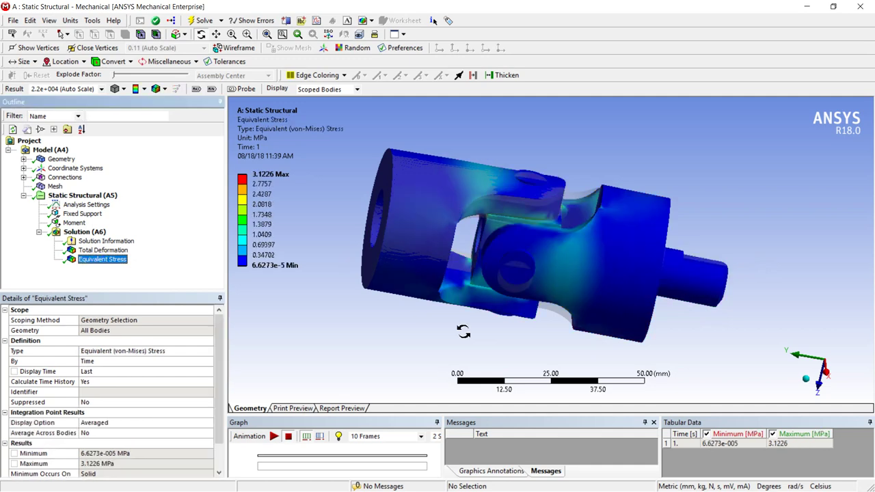
# View the joint along Y, isometric and Z, then cut it horizontally with a section plane.
pyautogui.click(795, 360)
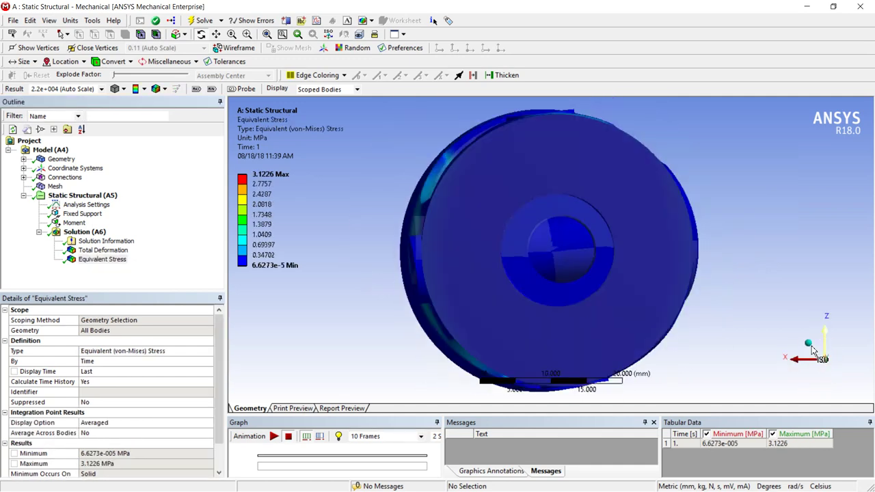
pyautogui.click(811, 348)
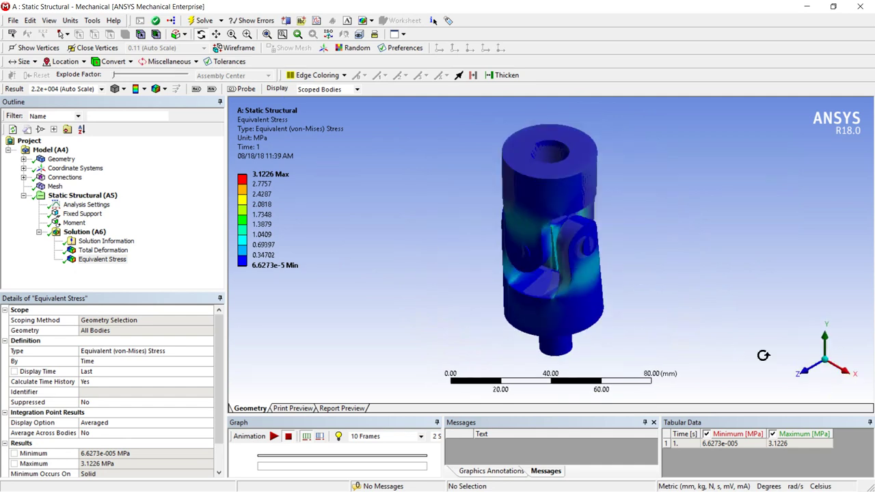
pyautogui.click(808, 382)
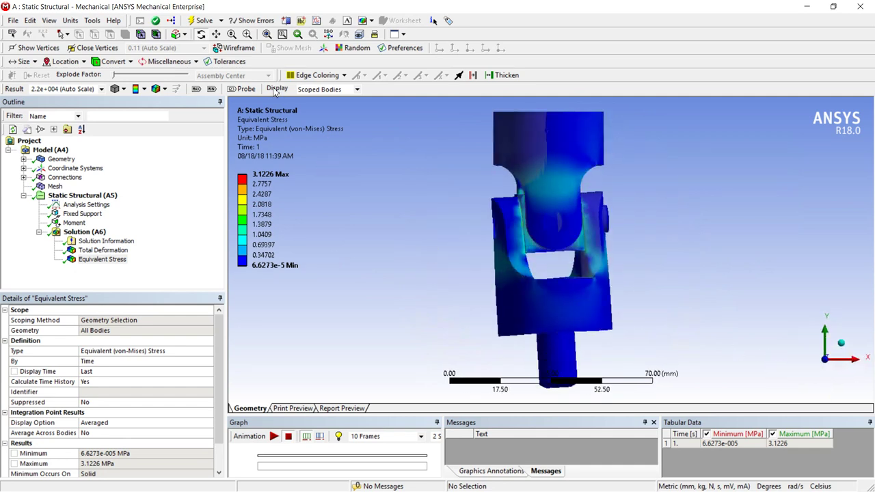
pyautogui.click(287, 23)
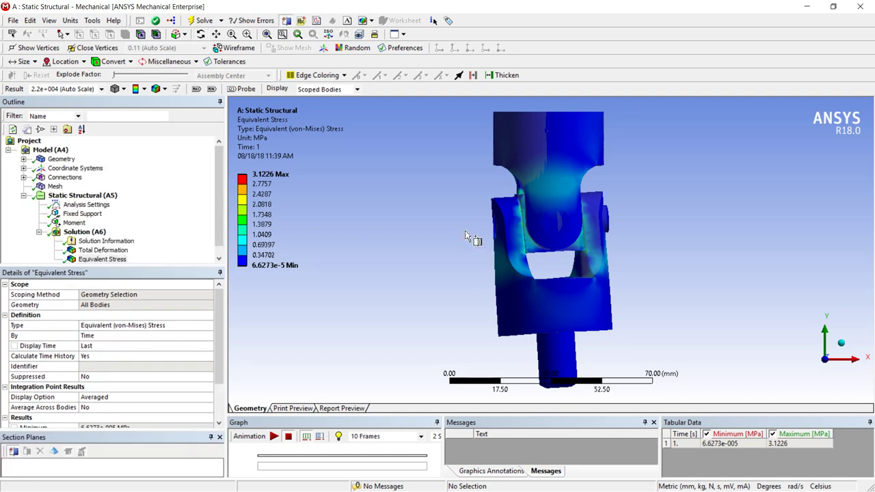
pyautogui.moveTo(442, 224); pyautogui.dragTo(715, 224)
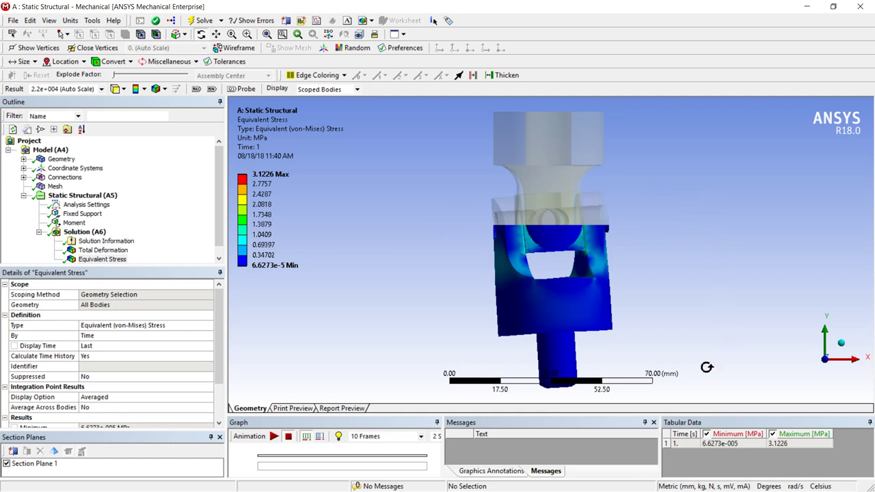
pyautogui.moveTo(673, 249); pyautogui.dragTo(573, 128)
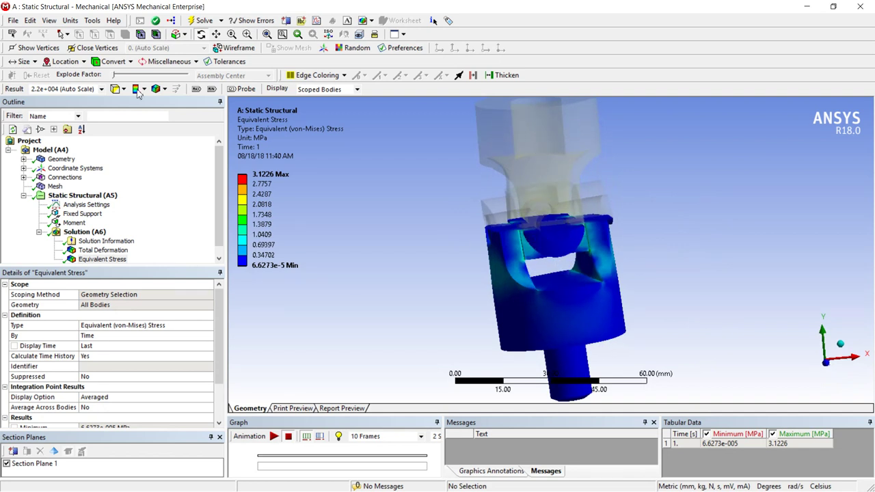
# Set edges to No WireFrame to hide the ghosted overlay, and orbit to inspect the cut face.
pyautogui.click(158, 91)
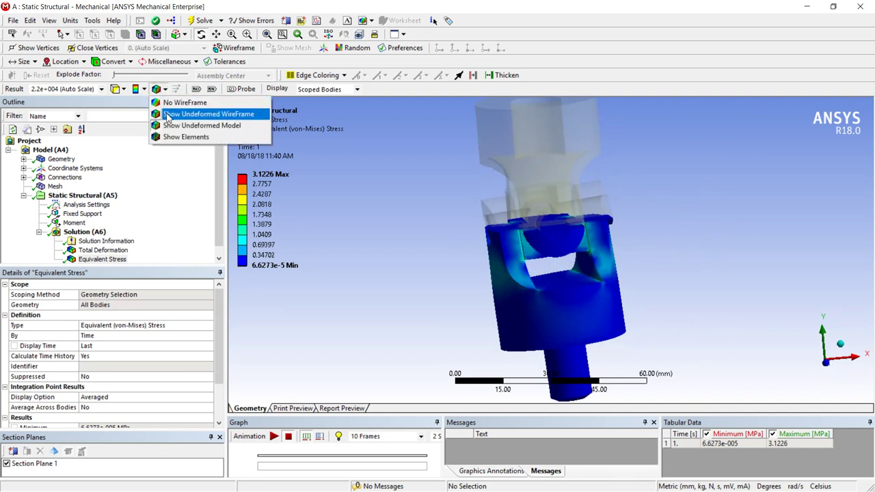
pyautogui.click(171, 104)
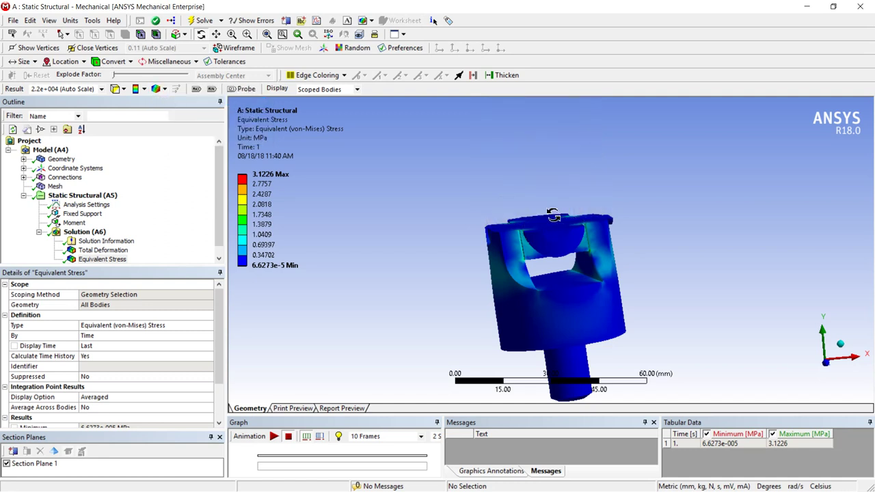
pyautogui.scroll(-2, 667, 201)
pyautogui.moveTo(706, 228); pyautogui.dragTo(605, 255, button='middle')
pyautogui.moveTo(600, 287); pyautogui.dragTo(576, 273, button='middle')
pyautogui.scroll(5, 569, 266)
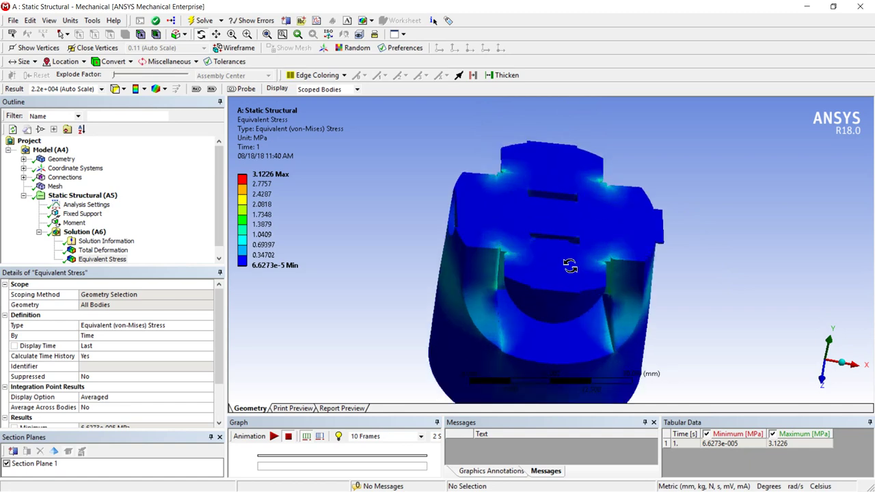
pyautogui.scroll(2, 567, 265)
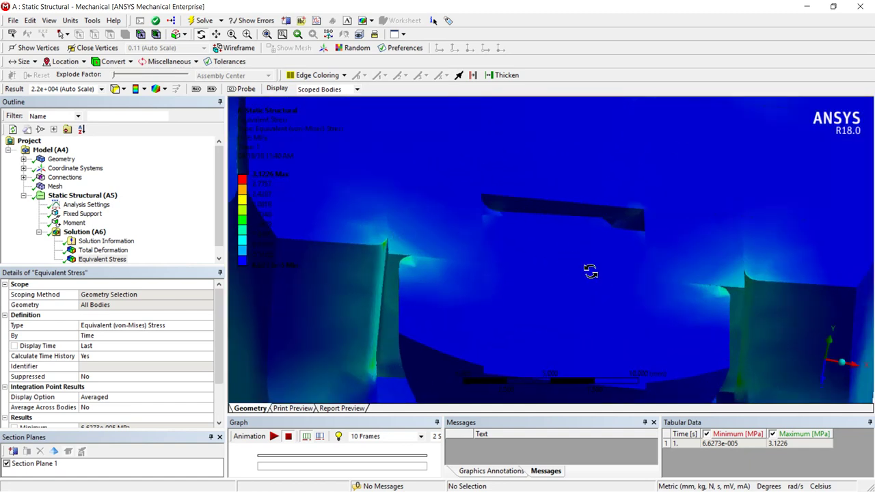
pyautogui.scroll(-3, 589, 272)
pyautogui.scroll(-2, 589, 271)
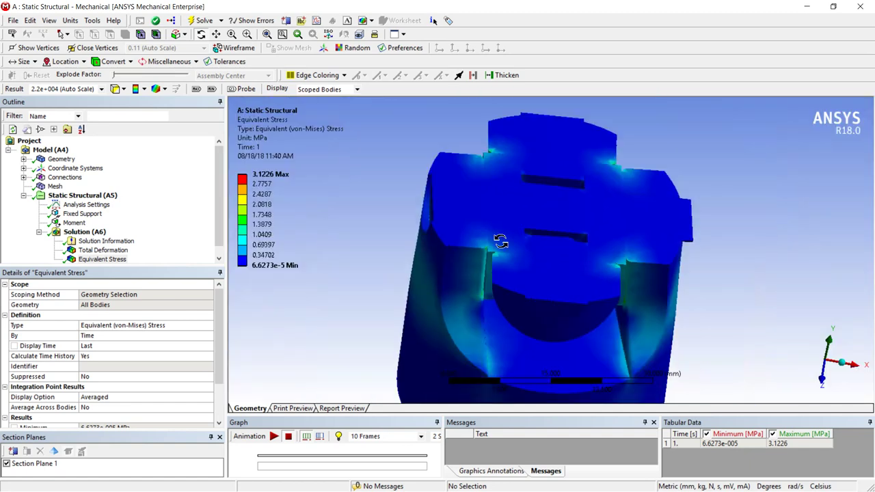
# Edit Section Plane 1 and drag its handle to move the cut higher across the joint.
pyautogui.click(49, 467)
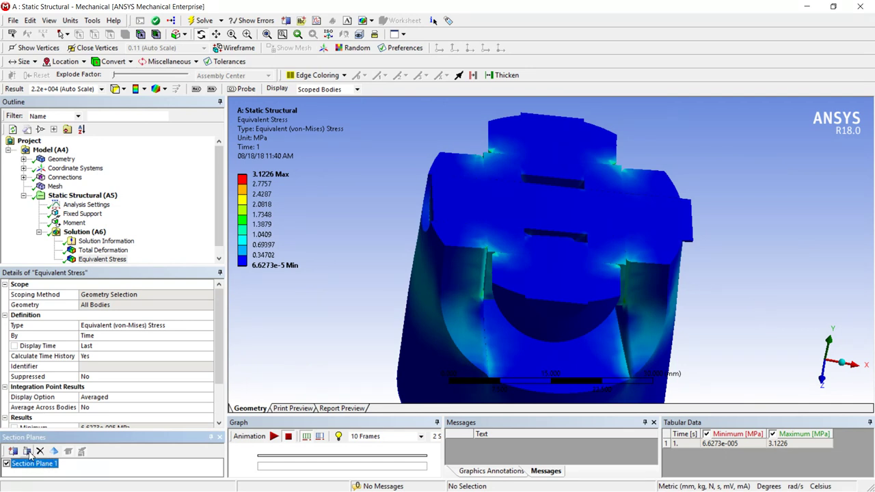
pyautogui.click(27, 451)
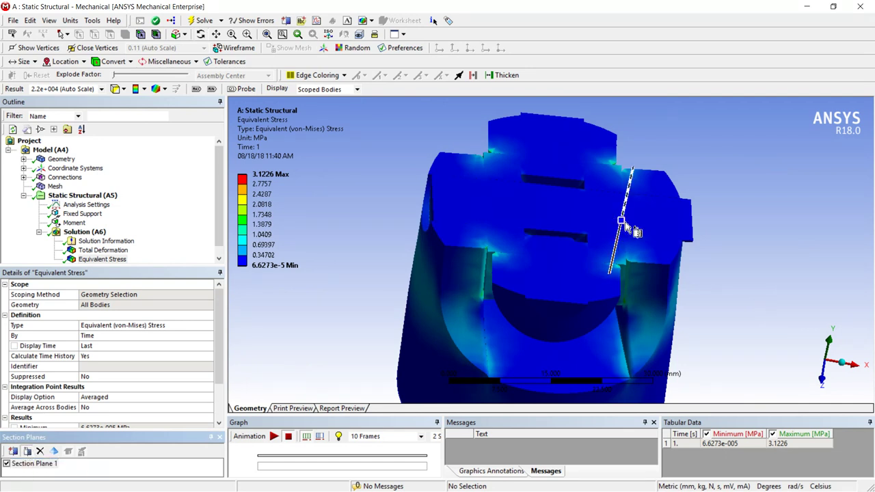
pyautogui.moveTo(620, 221); pyautogui.dragTo(612, 164)
pyautogui.scroll(3, 624, 234)
pyautogui.scroll(-5, 629, 238)
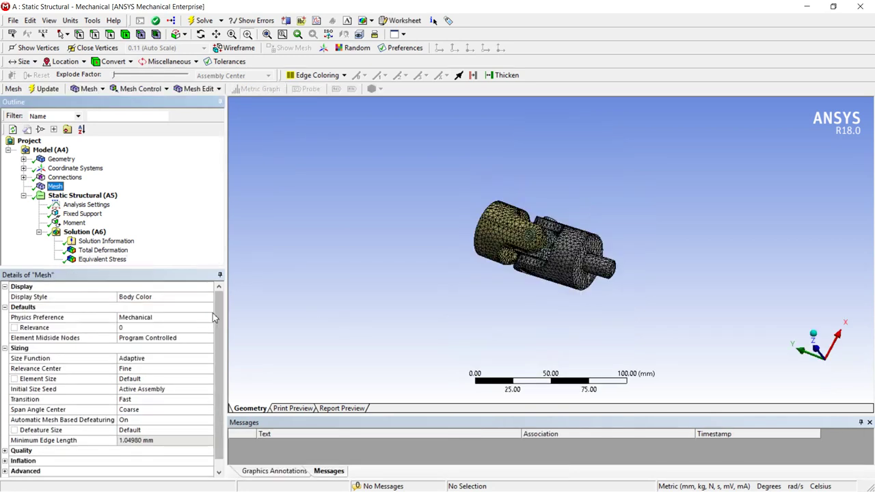
# Change the mesh Size Function from Adaptive to Proximity and Curvature and regenerate the mesh.
pyautogui.scroll(2, 702, 229)
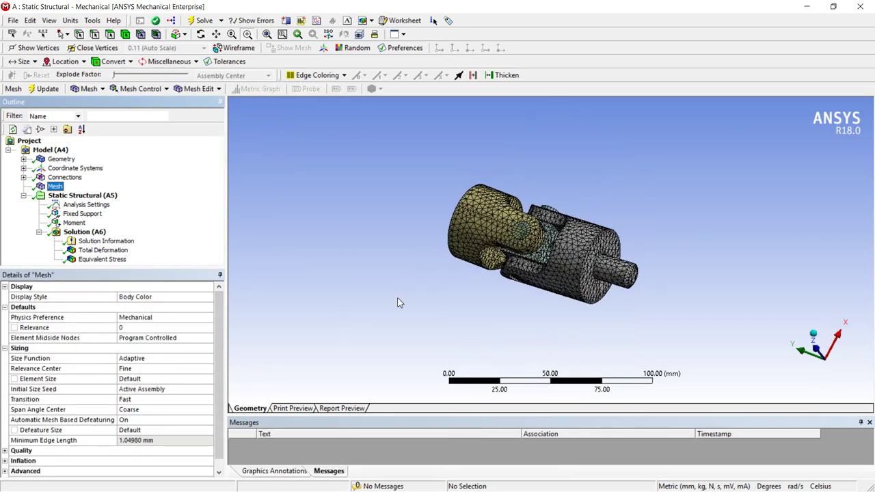
pyautogui.click(179, 369)
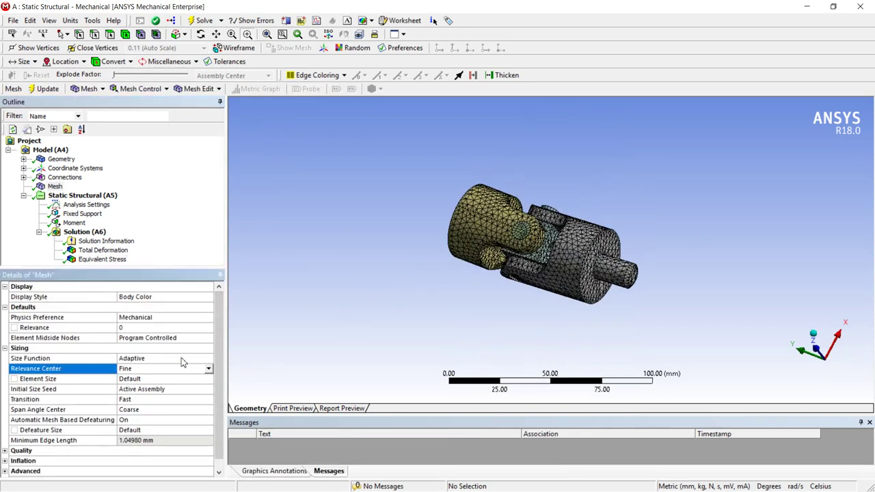
pyautogui.click(181, 359)
pyautogui.click(208, 358)
pyautogui.click(164, 375)
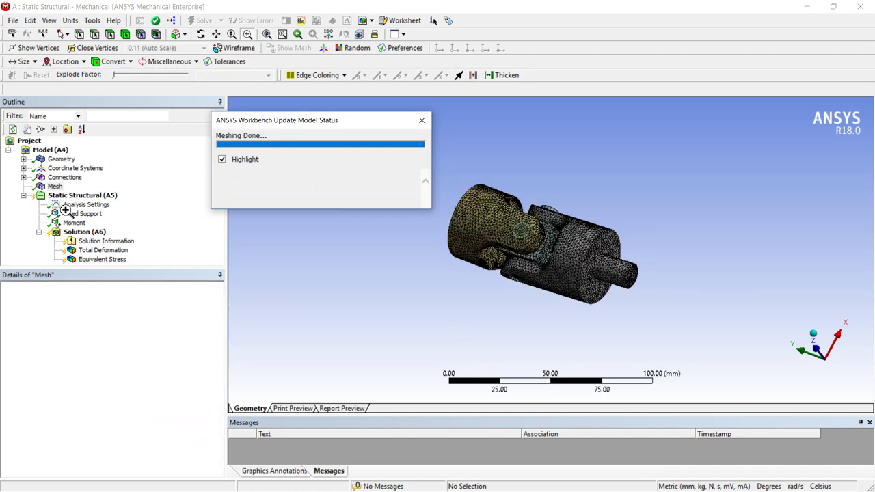
# Zoom to inspect the finer mesh, then solve Solution (A6) from its right-click menu.
pyautogui.scroll(5, 562, 260)
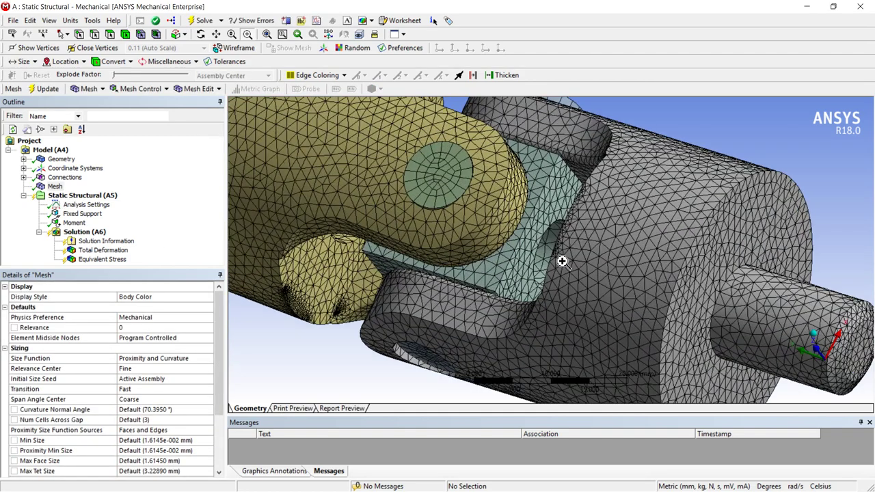
pyautogui.scroll(-5, 562, 261)
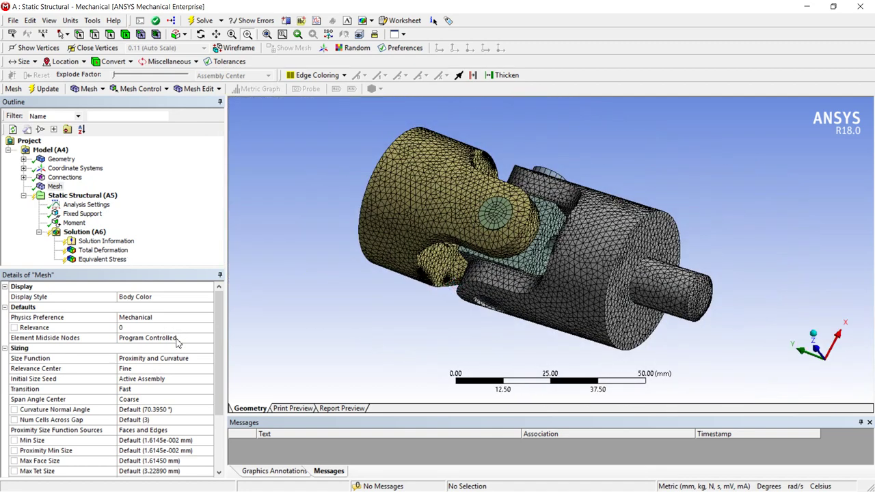
pyautogui.scroll(-1, 219, 341)
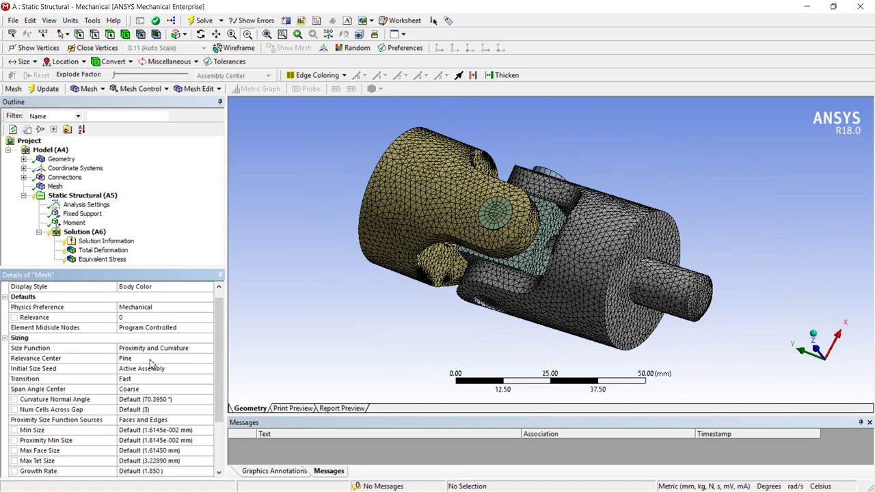
pyautogui.click(86, 233)
pyautogui.rightClick(87, 235)
pyautogui.click(118, 256)
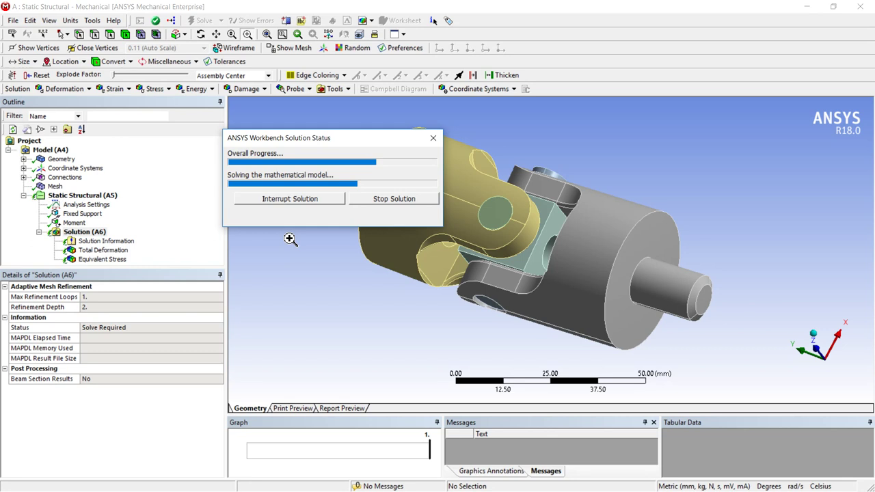
# Zoom into a small region of the joint while the re-solve finishes.
pyautogui.click(303, 231)
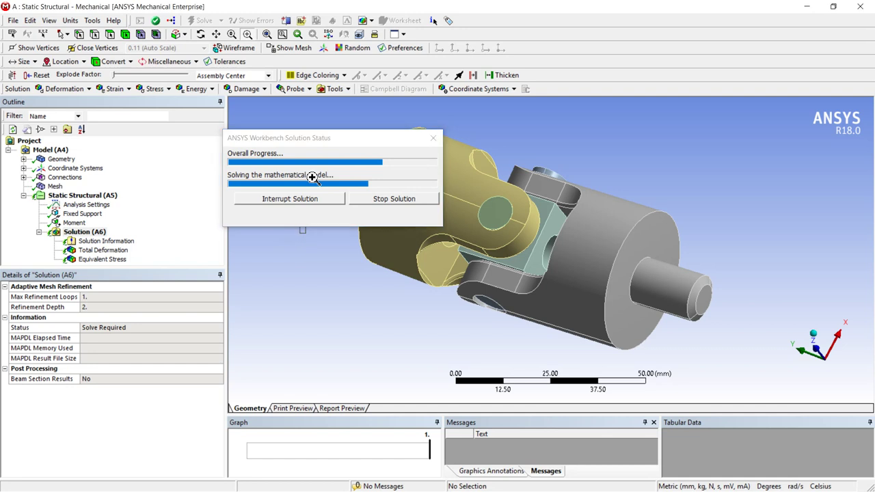
pyautogui.moveTo(313, 177); pyautogui.dragTo(316, 165)
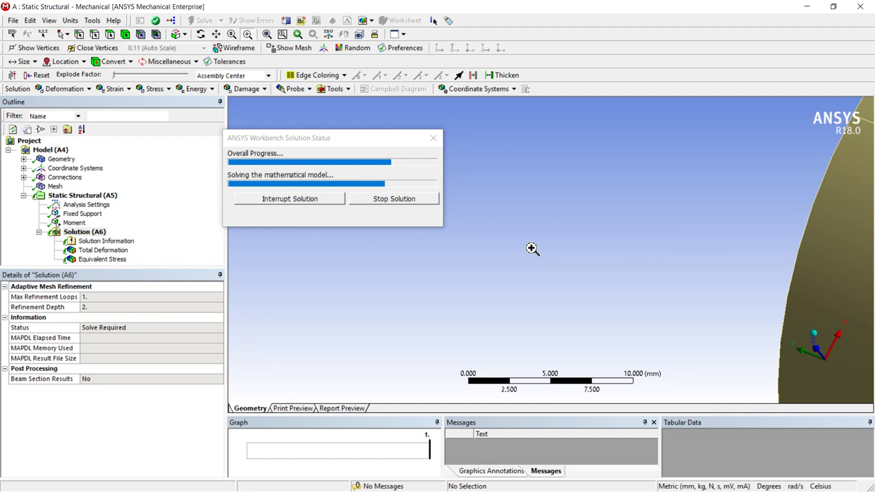
pyautogui.scroll(-5, 693, 296)
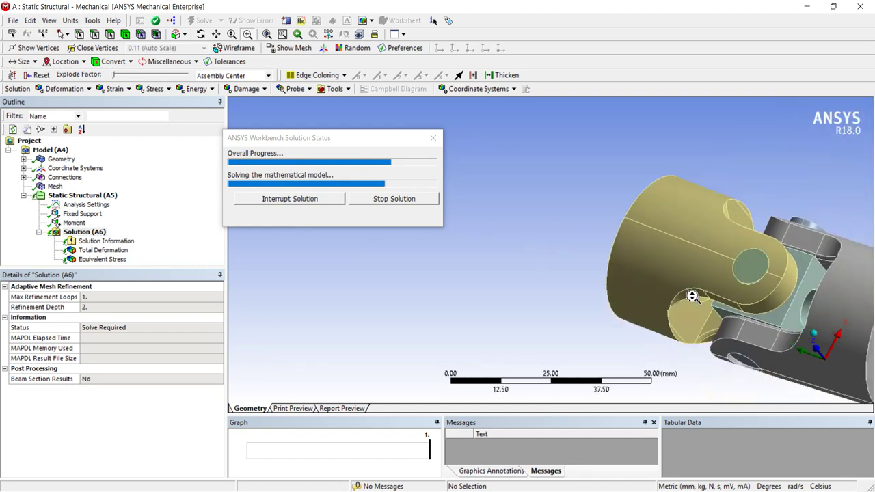
pyautogui.scroll(-2, 692, 296)
pyautogui.scroll(1, 693, 296)
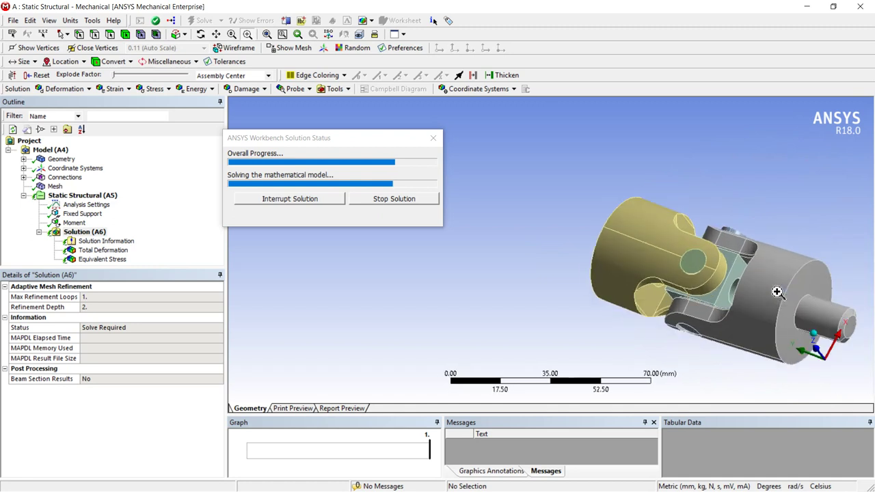
pyautogui.scroll(2, 522, 291)
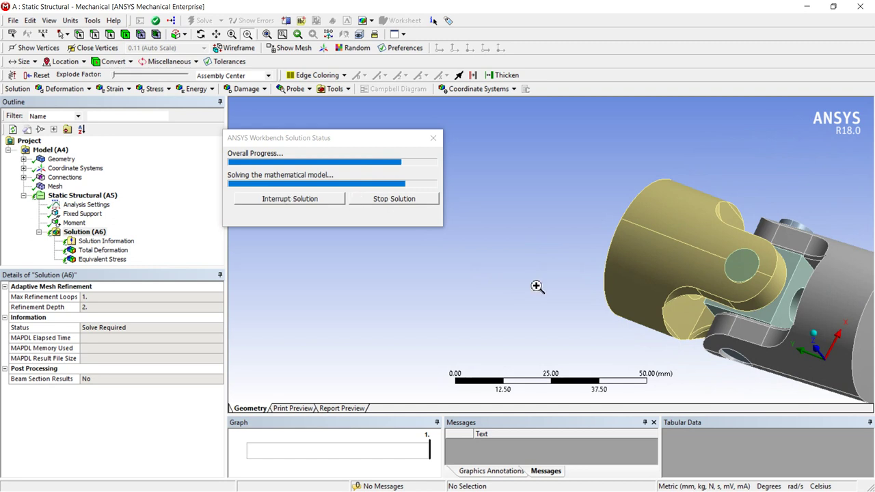
pyautogui.scroll(-2, 751, 298)
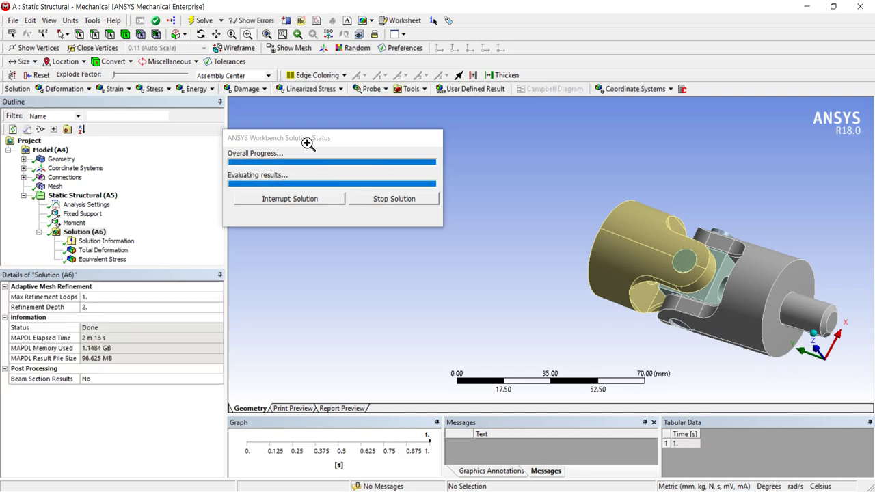
# Check Total Deformation, then inspect the Equivalent Stress contour peaking at 1.9001 MPa.
pyautogui.click(97, 252)
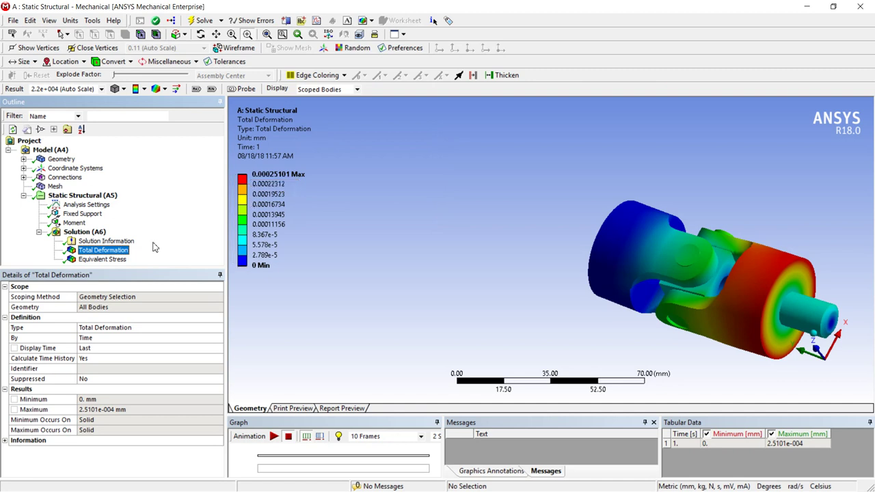
pyautogui.click(127, 260)
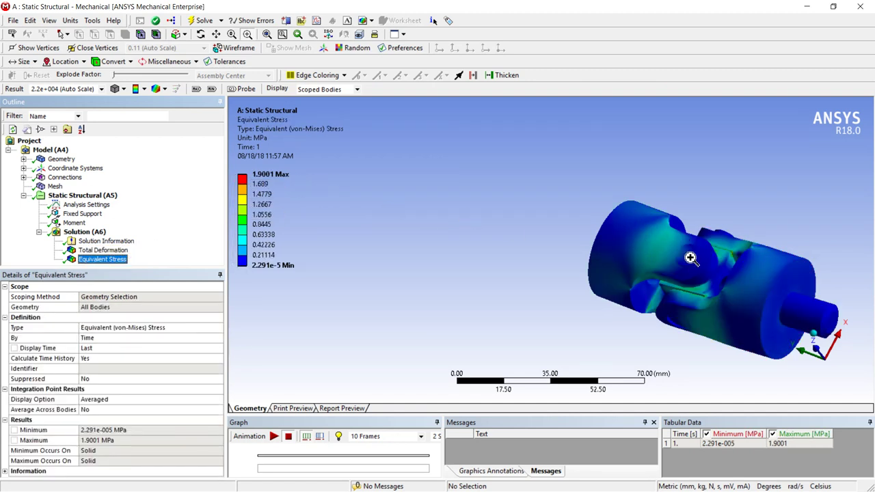
pyautogui.scroll(3, 688, 253)
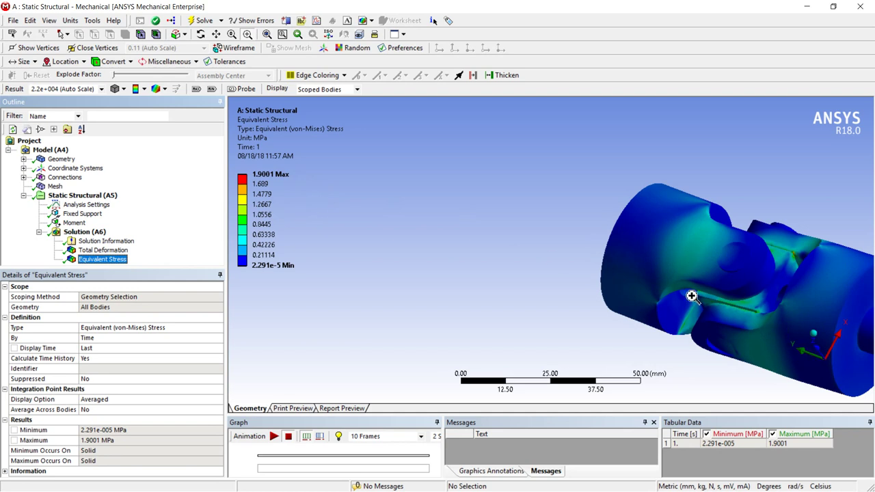
pyautogui.scroll(-3, 691, 295)
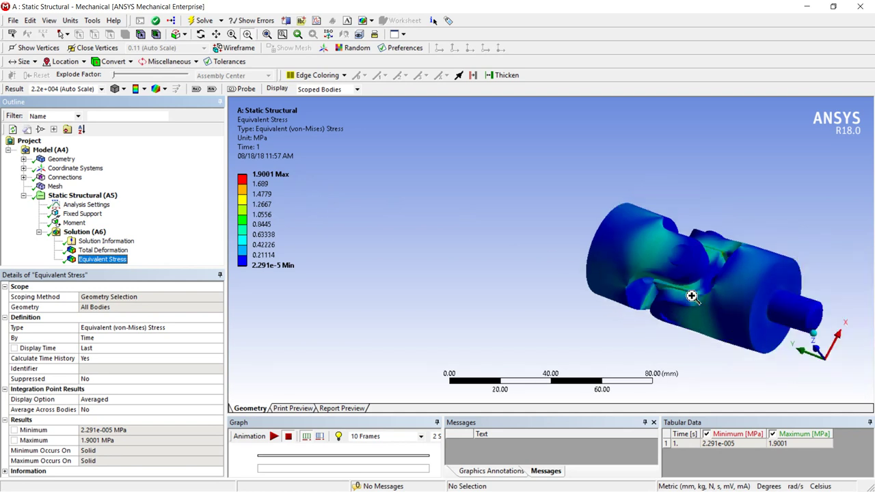
pyautogui.scroll(2, 691, 295)
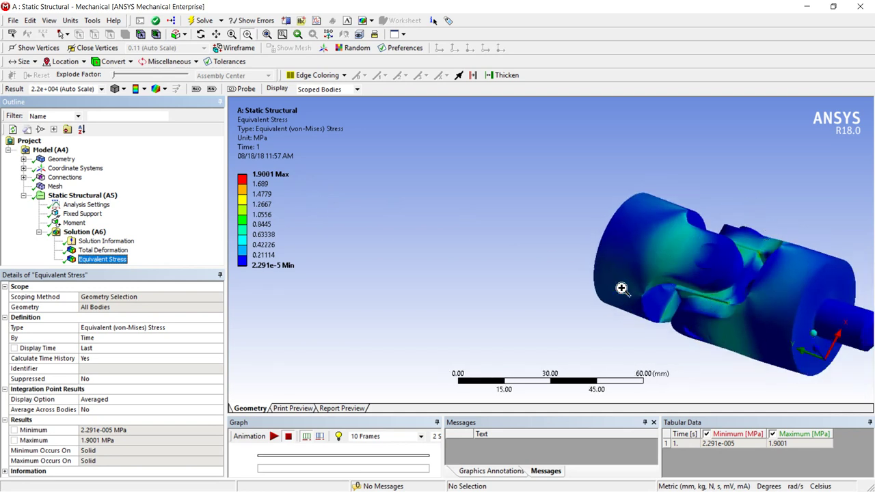
pyautogui.scroll(1, 619, 289)
pyautogui.scroll(-2, 619, 288)
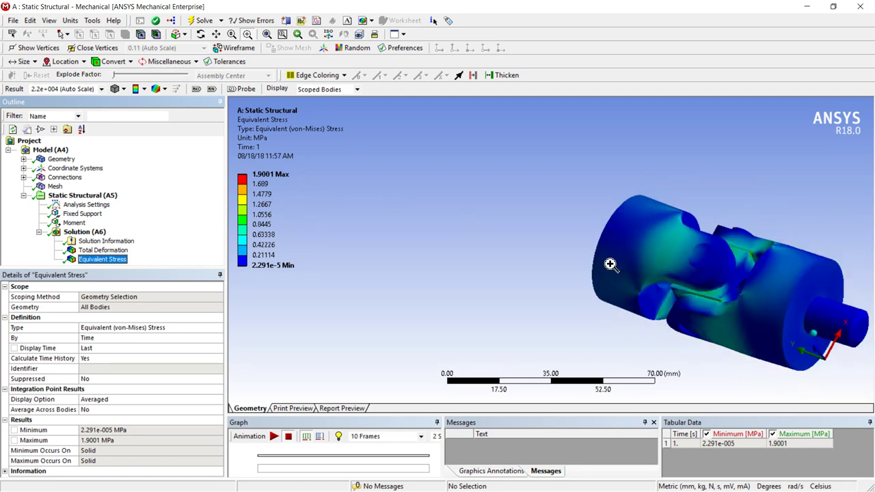
pyautogui.scroll(1, 610, 264)
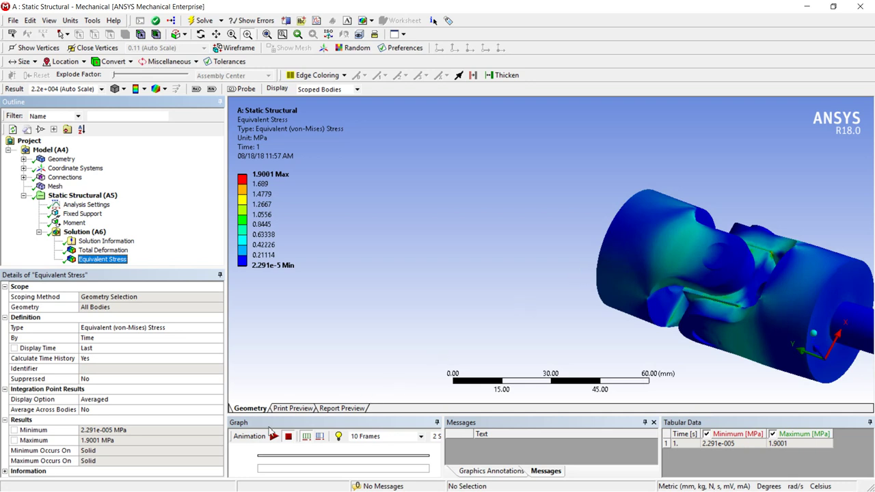
# Play the Equivalent Stress animation and zoom into the centre of the joint.
pyautogui.click(274, 436)
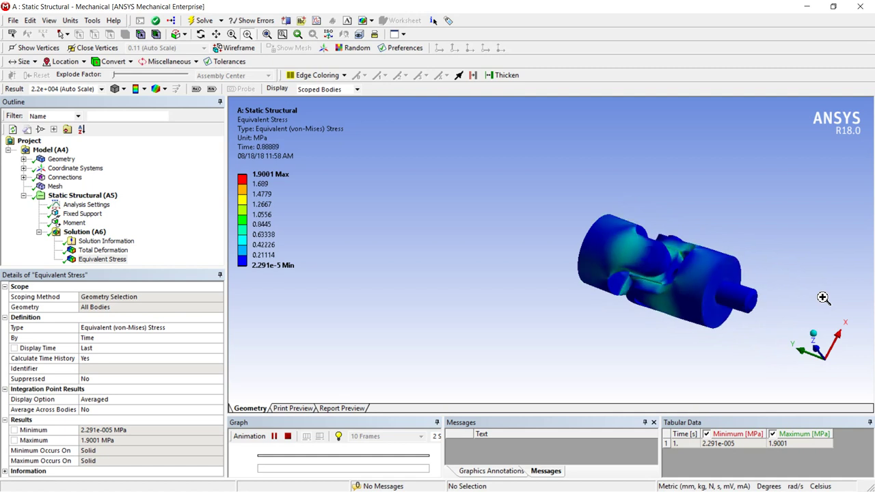
pyautogui.moveTo(299, 233); pyautogui.dragTo(815, 340)
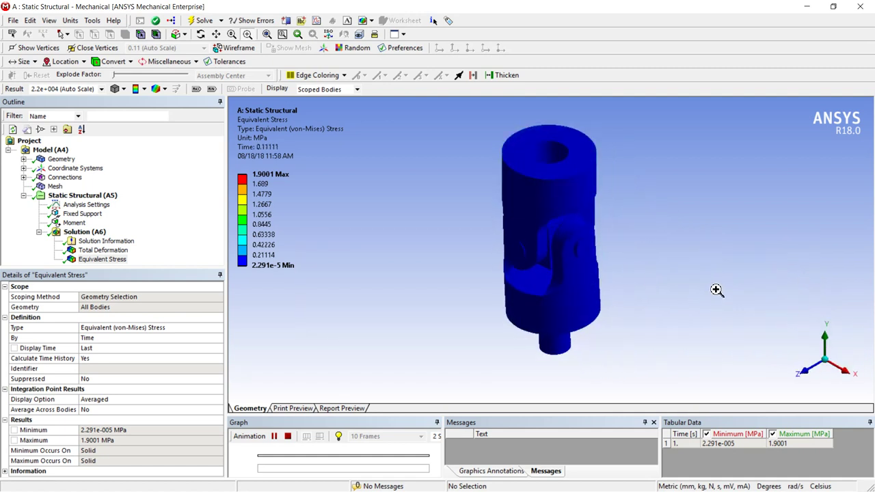
pyautogui.scroll(5, 568, 252)
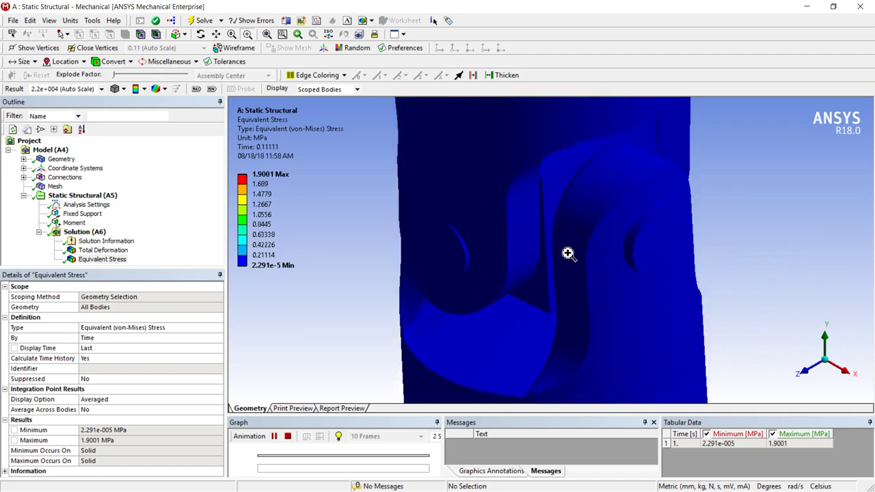
pyautogui.scroll(2, 568, 253)
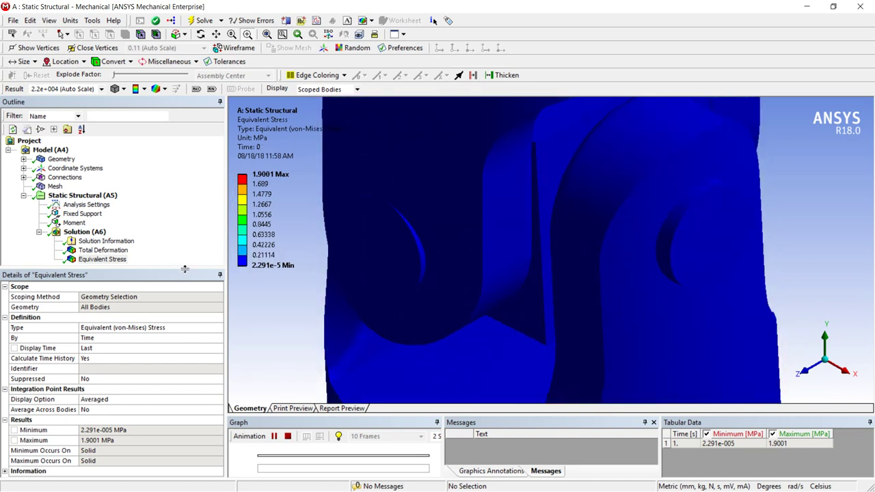
pyautogui.scroll(-5, 531, 278)
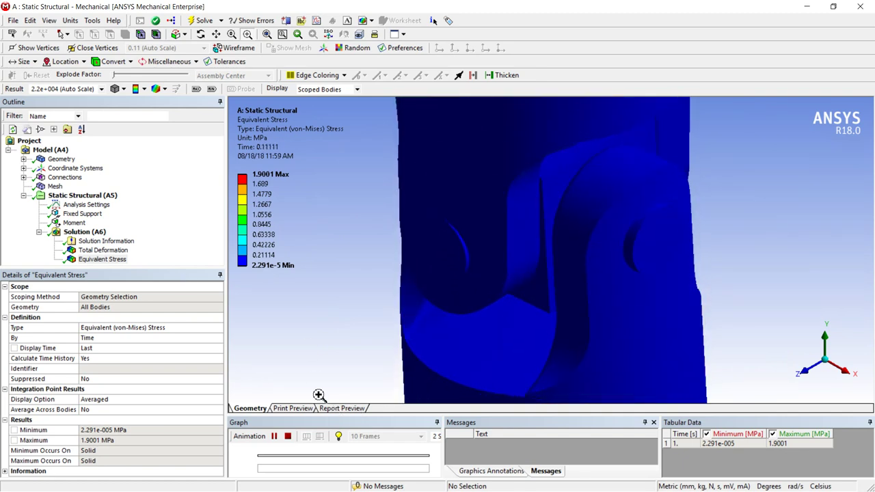
# Generate the Report Preview and scroll through its geometry, loads and material tables.
pyautogui.click(333, 409)
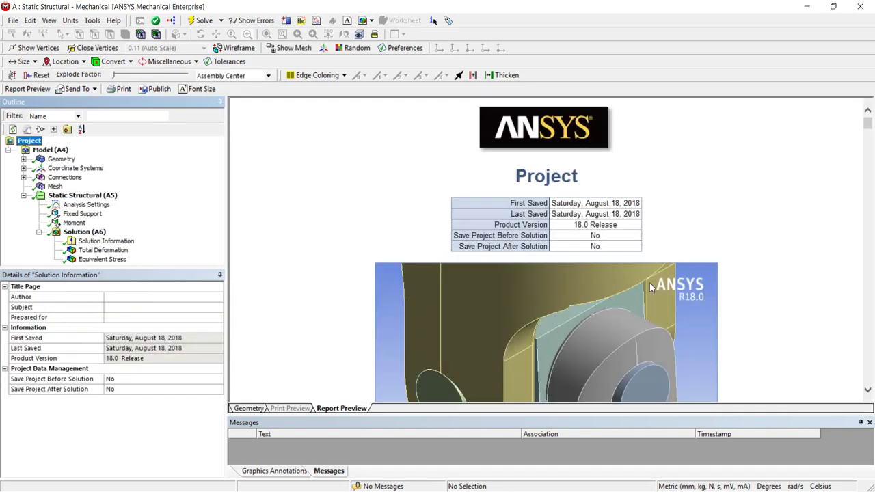
pyautogui.scroll(-15, 679, 297)
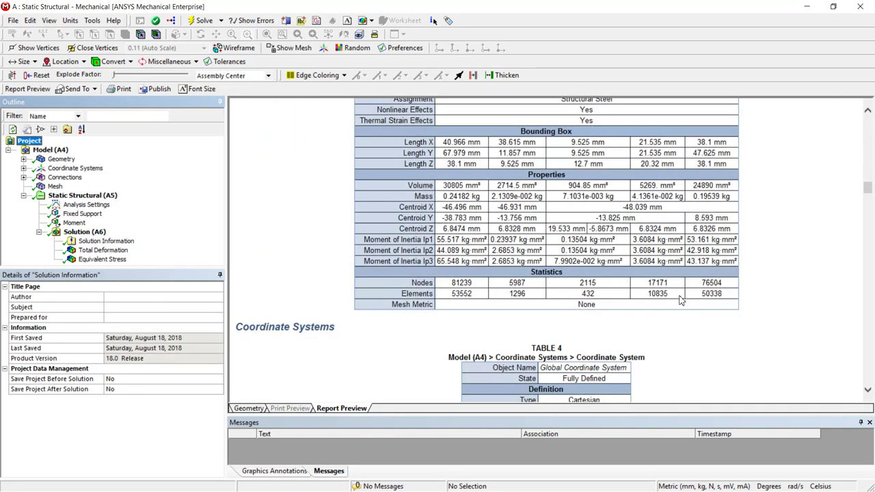
pyautogui.scroll(-10, 679, 299)
pyautogui.scroll(7, 679, 298)
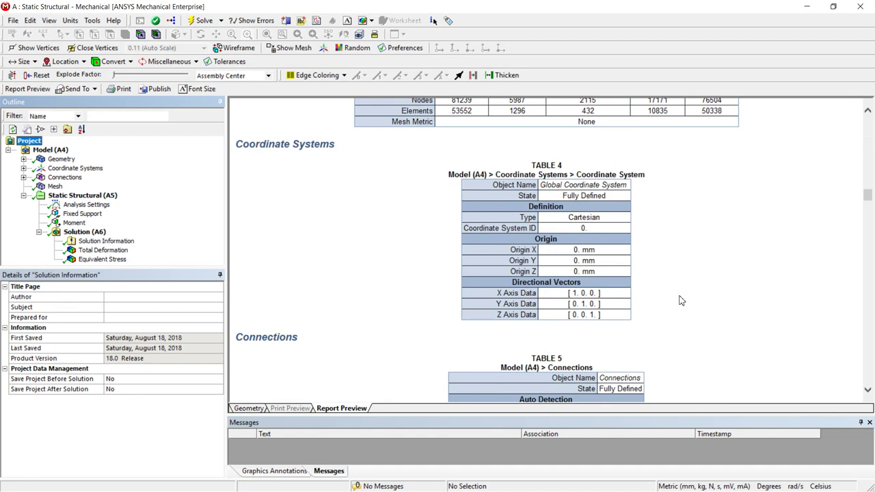
pyautogui.scroll(-20, 680, 298)
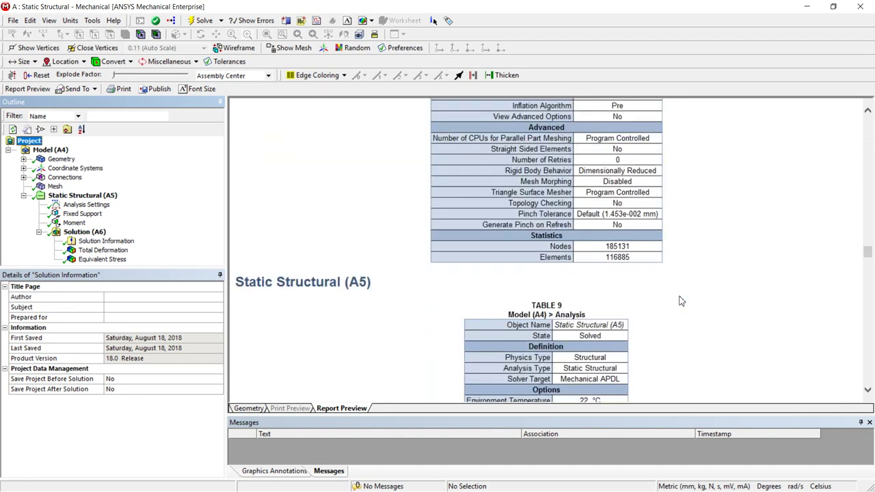
pyautogui.scroll(-5, 681, 300)
pyautogui.scroll(-20, 681, 301)
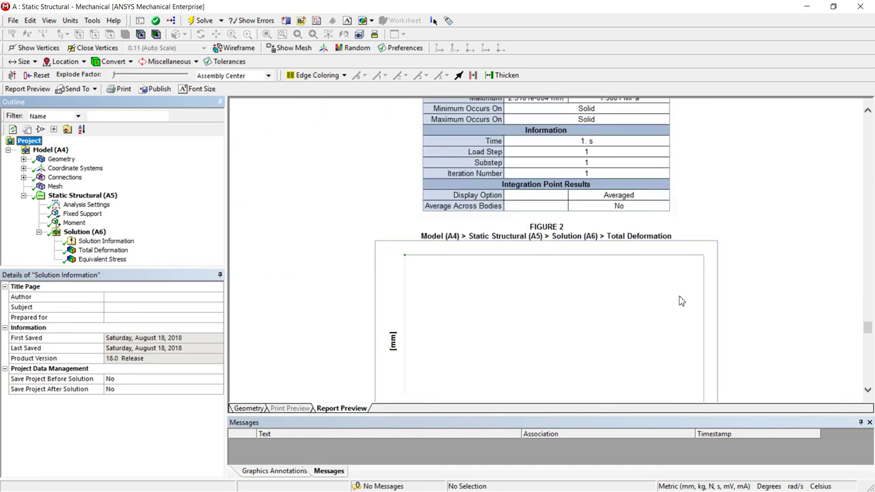
# Scroll back to the top and send the report to Microsoft PowerPoint.
pyautogui.scroll(15, 680, 301)
pyautogui.scroll(5, 681, 301)
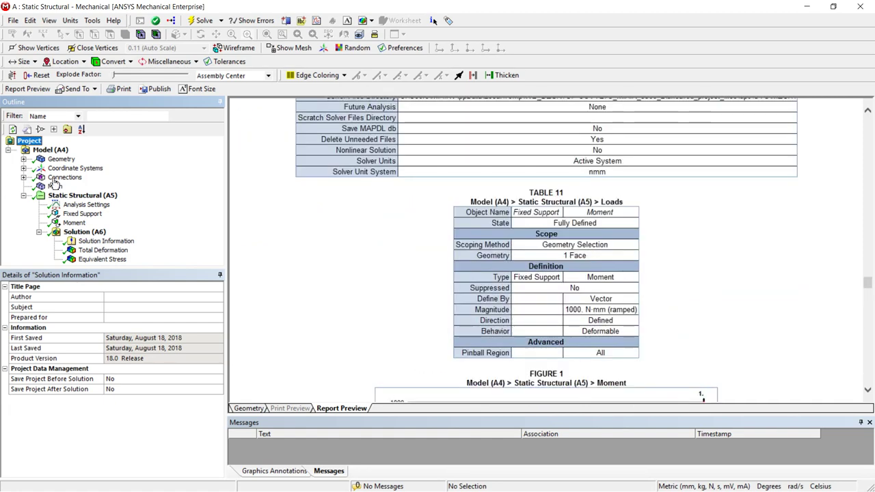
pyautogui.scroll(15, 375, 254)
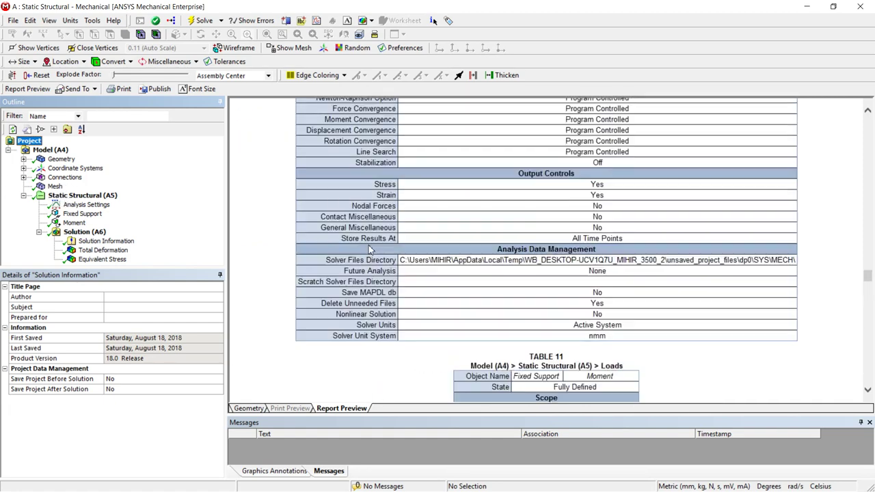
pyautogui.scroll(20, 376, 257)
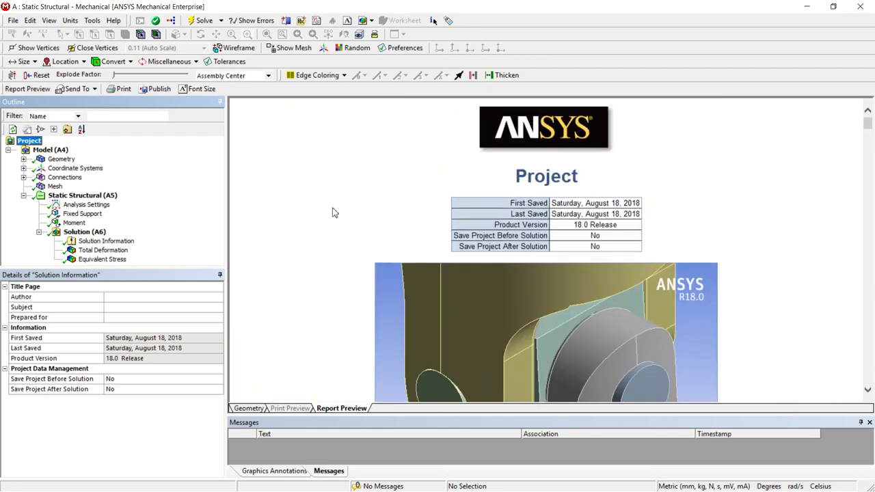
pyautogui.click(85, 89)
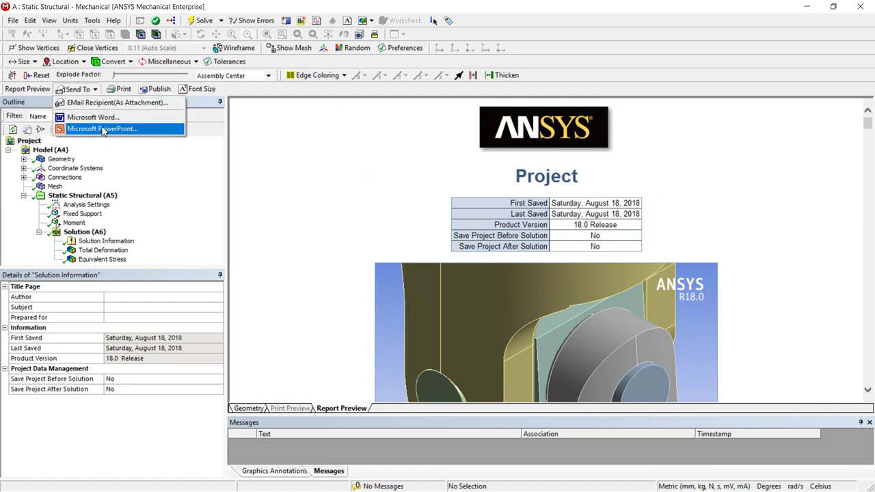
pyautogui.click(326, 150)
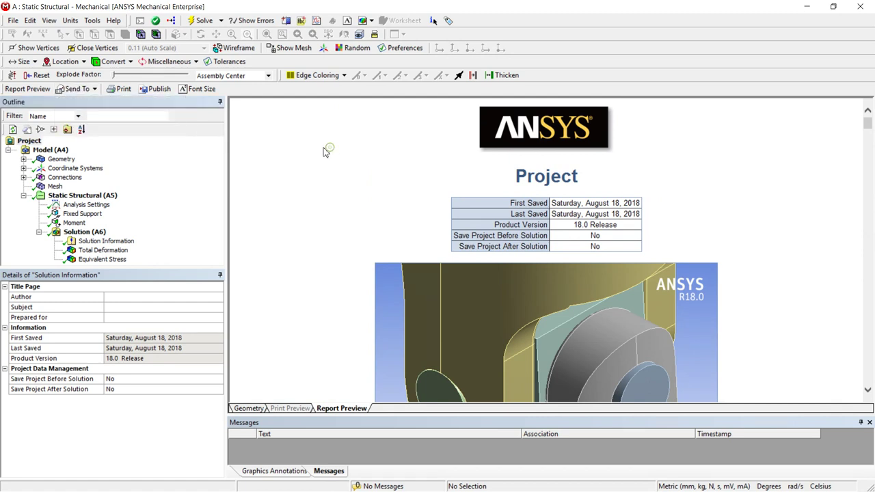
# Back in the Geometry view, zoom to fit and show Total Deformation peaking at 2.5101e-4 mm.
pyautogui.click(244, 409)
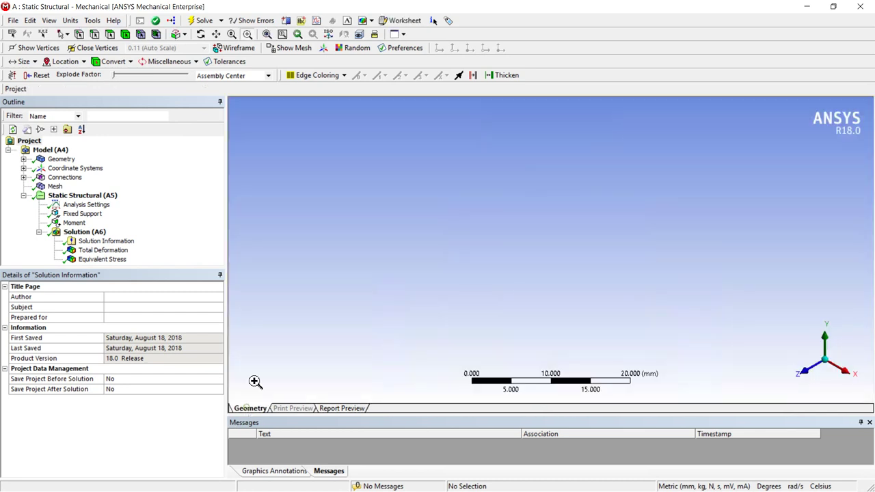
pyautogui.click(266, 35)
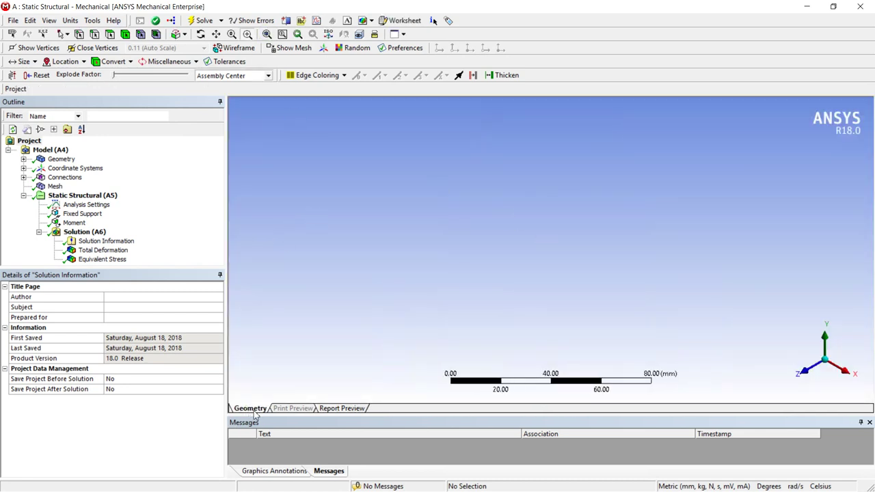
pyautogui.click(101, 250)
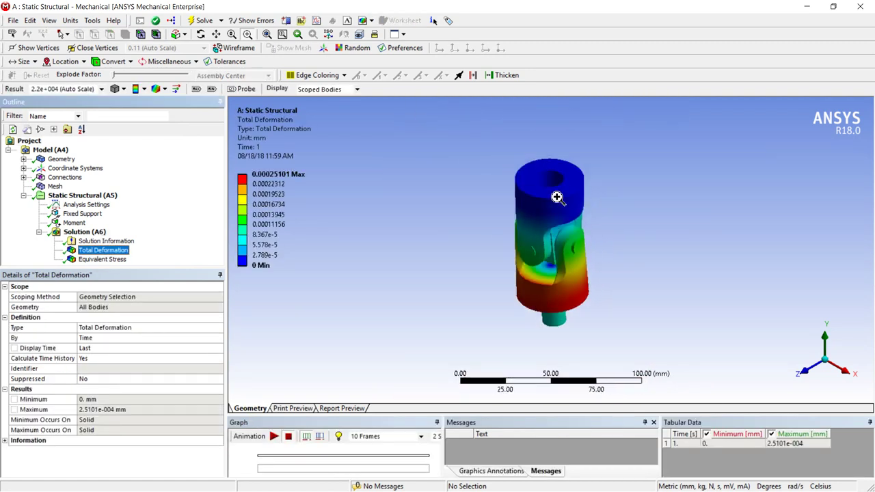
pyautogui.scroll(2, 546, 291)
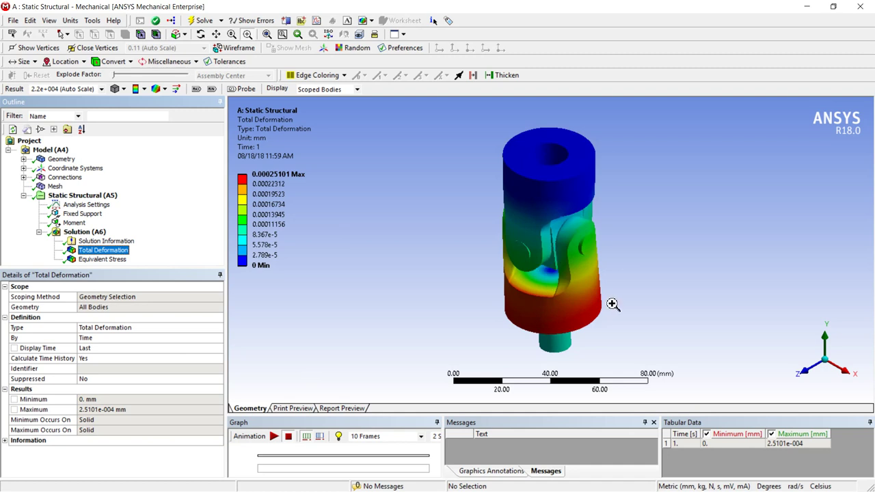